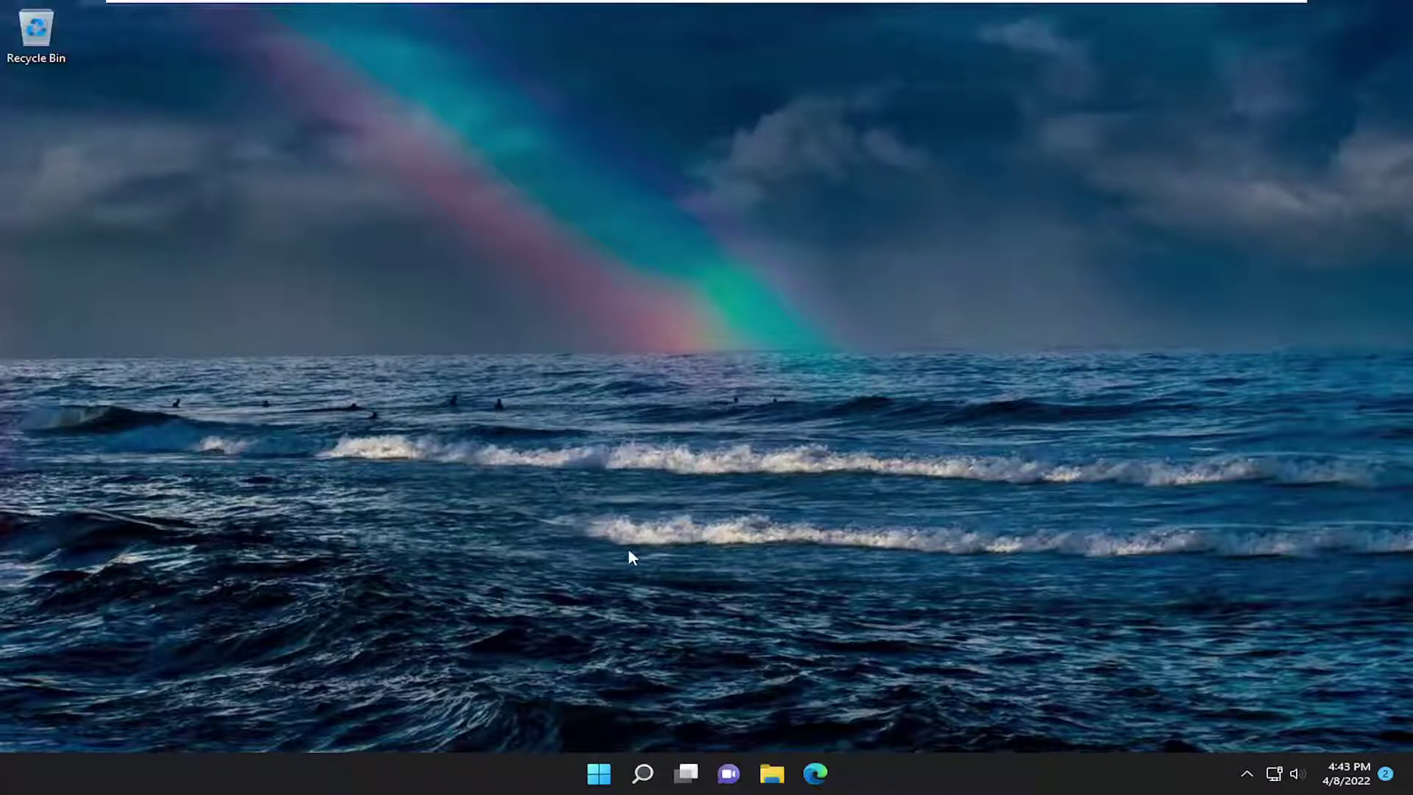
Search Windows for "privacy settings" and open the Privacy settings page
{"action": "left_click", "coordinate": [636, 778]}
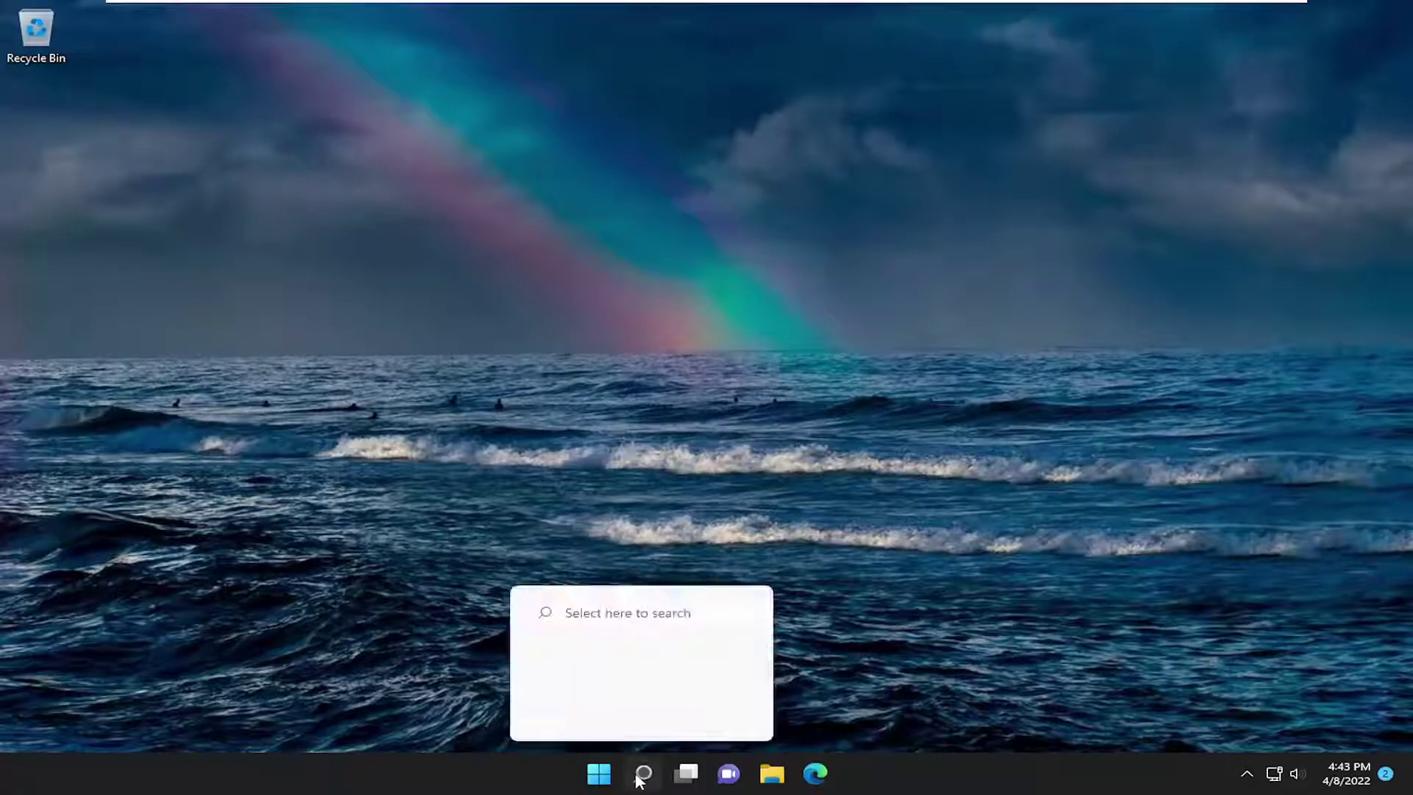
{"action": "type", "text": "privacy settings"}
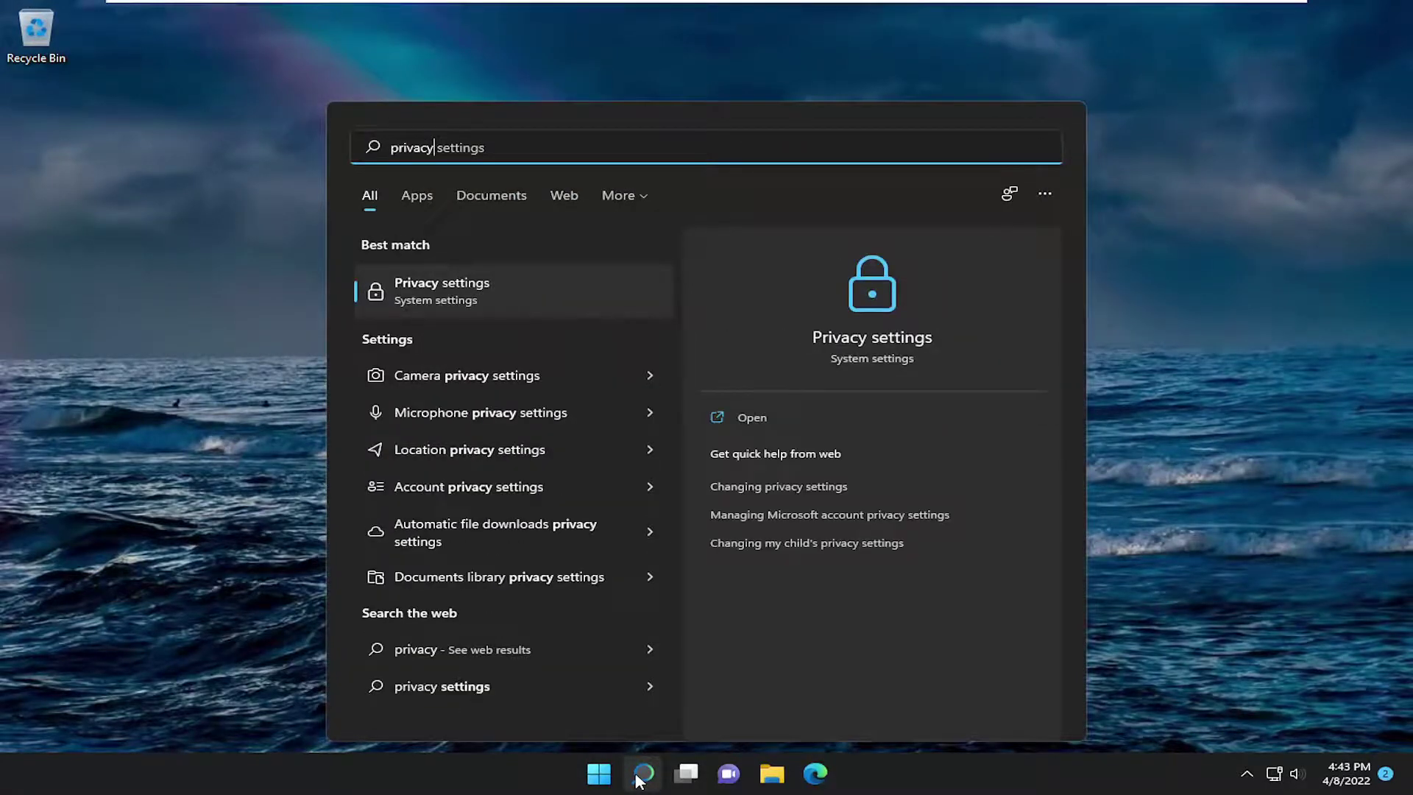
{"action": "left_click", "coordinate": [482, 283]}
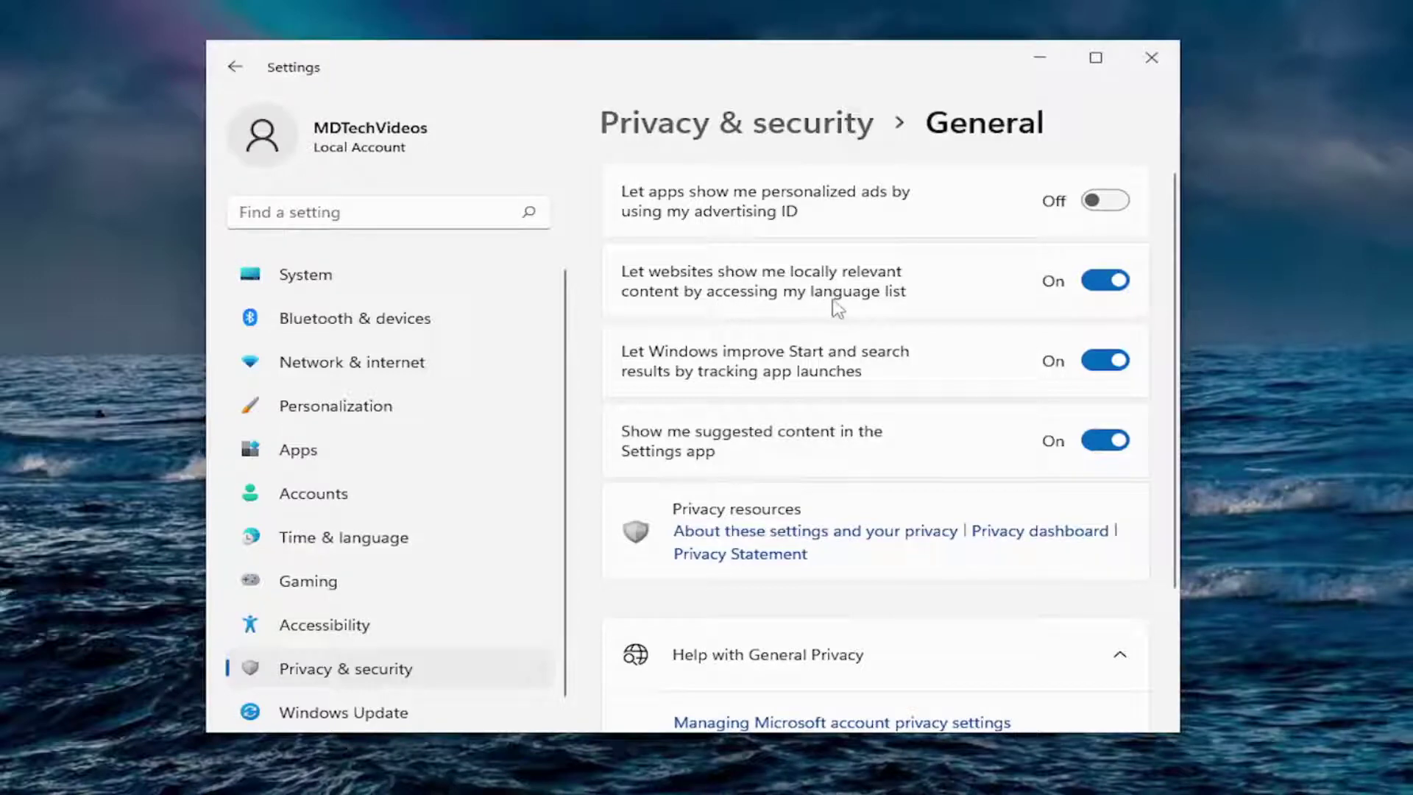
Turn off locally relevant website content, app launch tracking for Start and search results, and suggested content in the Settings app
{"action": "left_click", "coordinate": [1104, 280]}
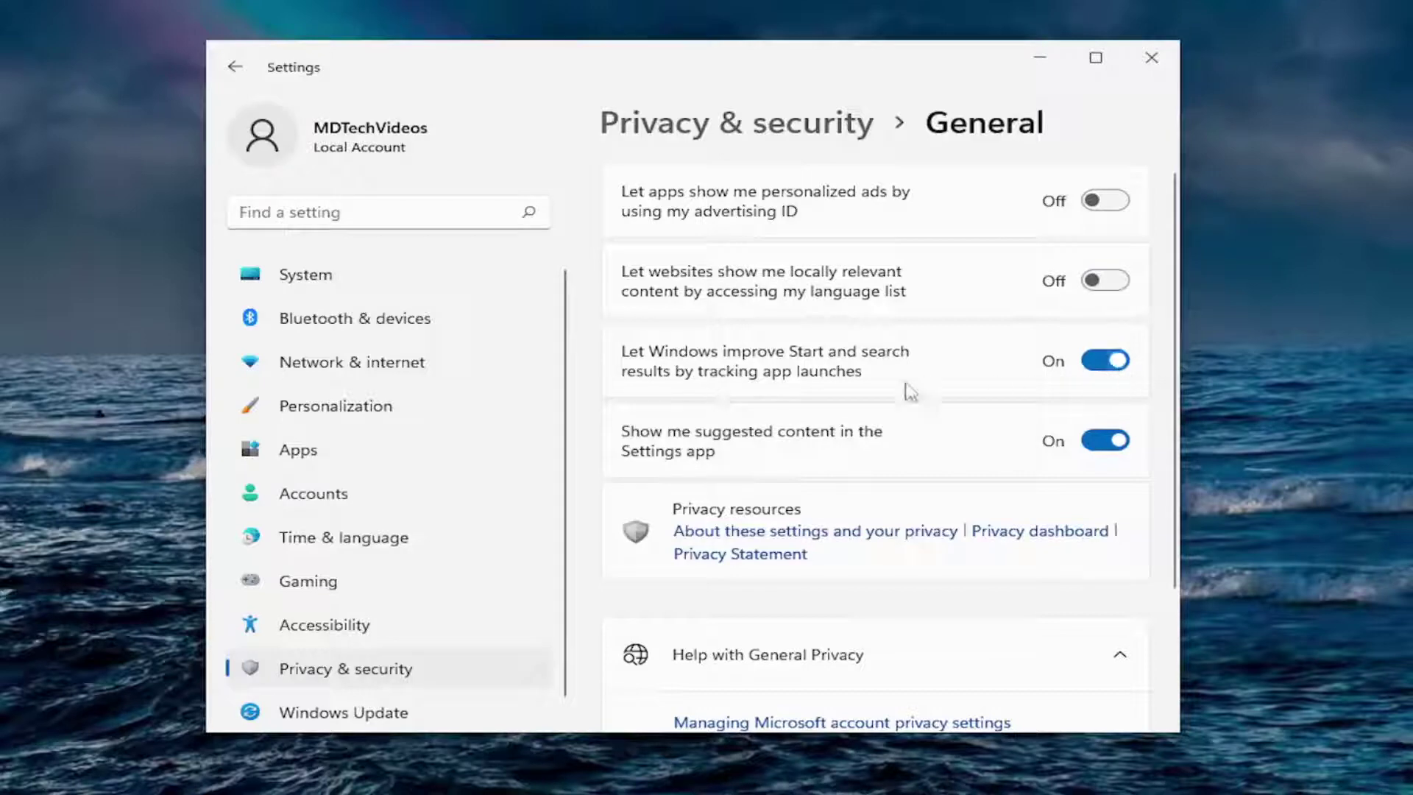
{"action": "left_click", "coordinate": [1124, 362]}
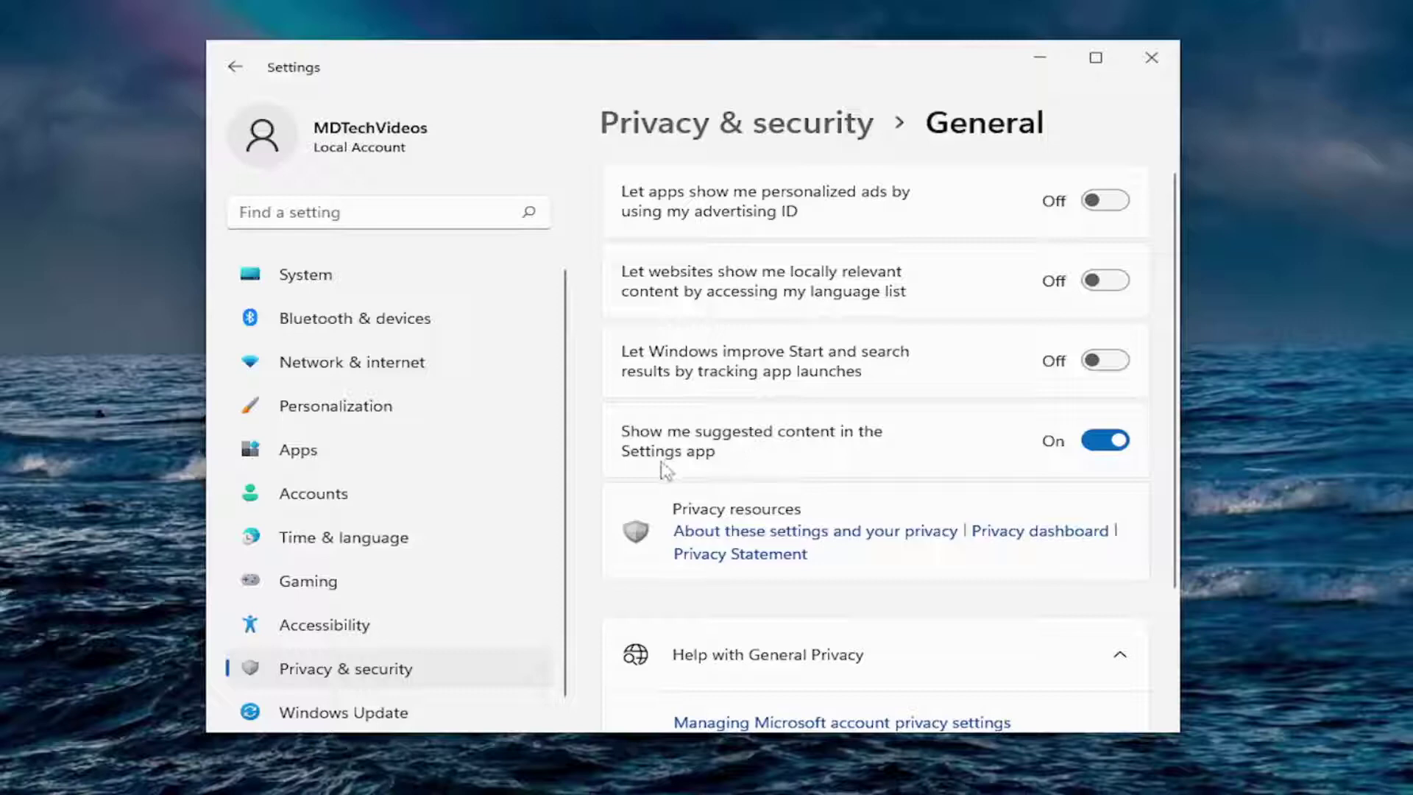
{"action": "left_click", "coordinate": [1098, 448]}
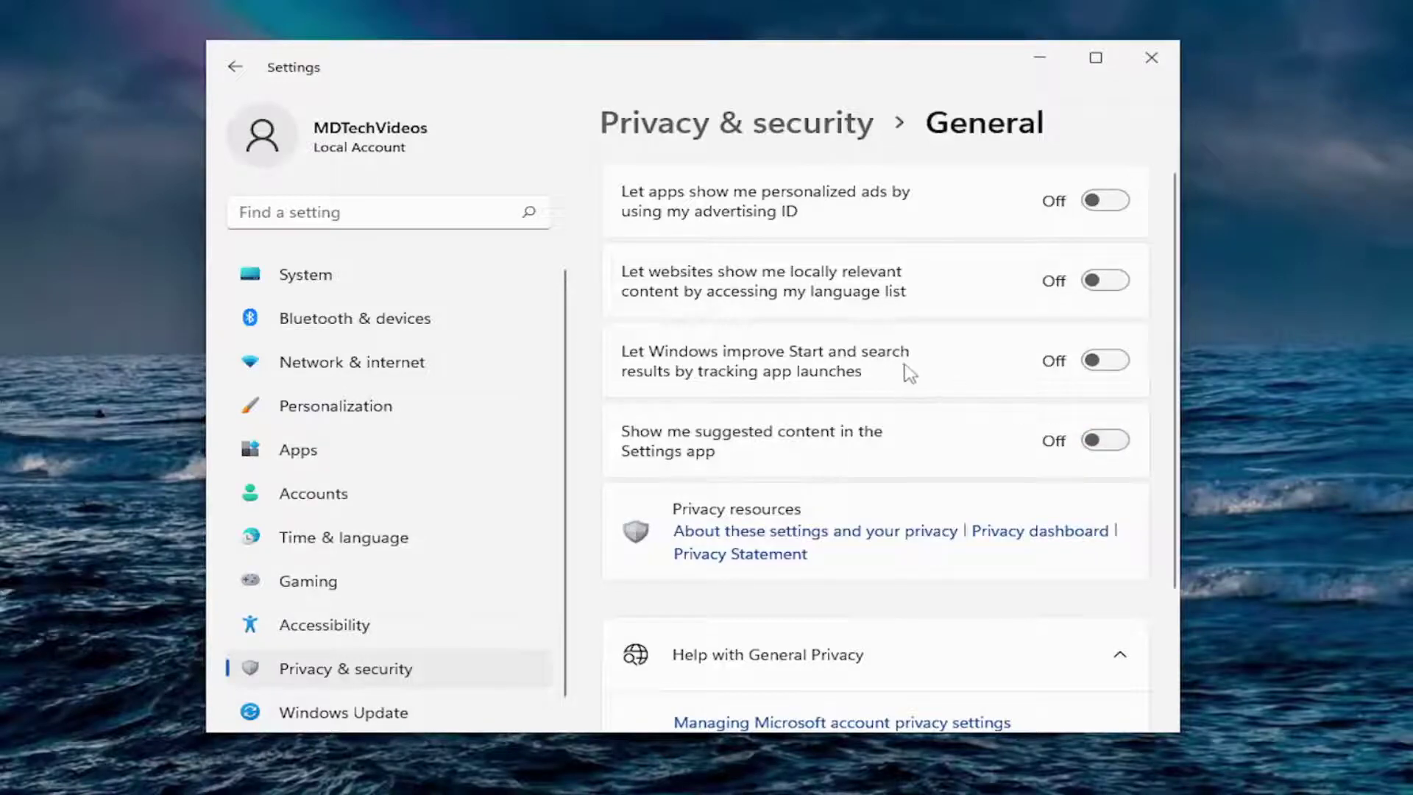
{"action": "scroll", "coordinate": [905, 370], "scroll_direction": "down", "scroll_amount": 3}
{"action": "scroll", "coordinate": [905, 373], "scroll_direction": "up", "scroll_amount": 3}
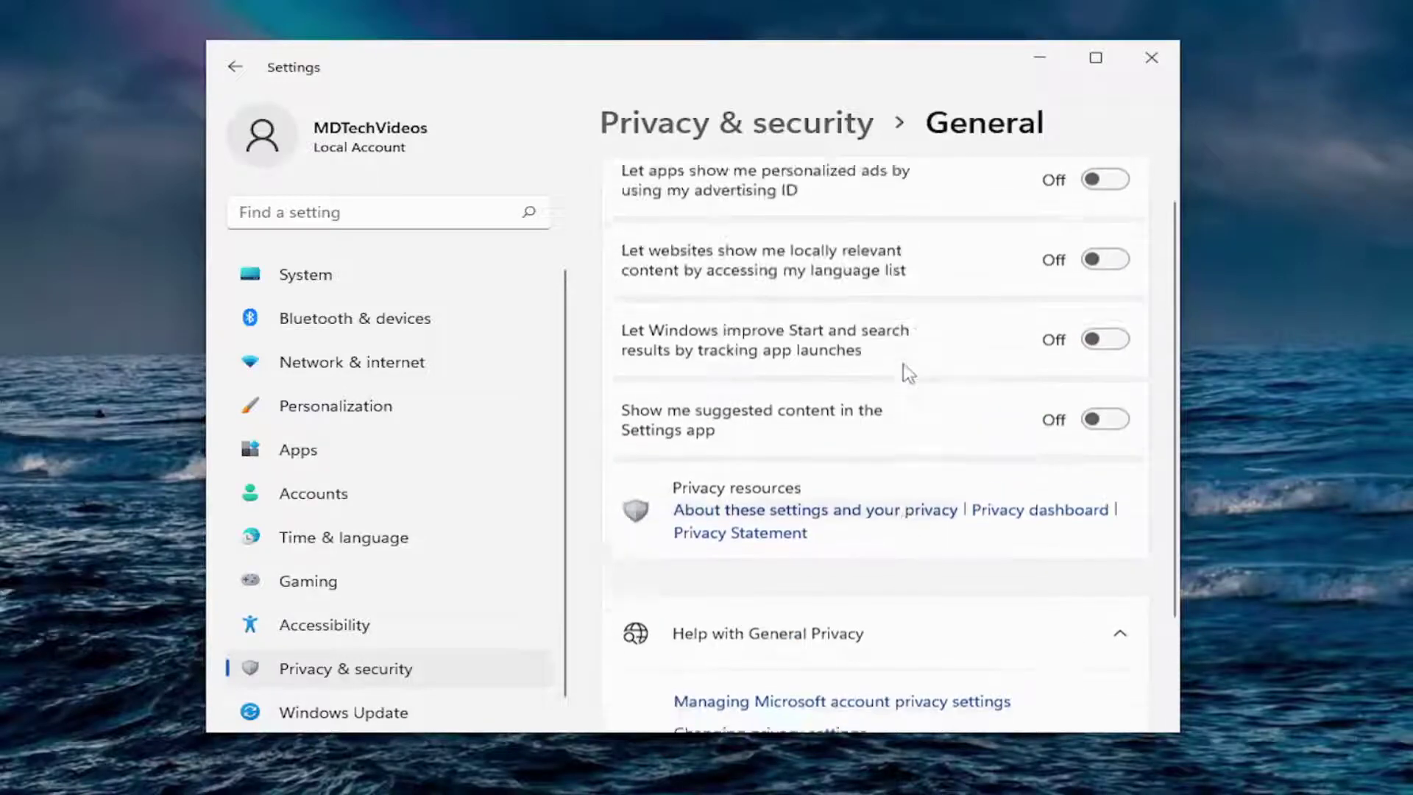
Go to the Privacy & security overview and review the Find my device page
{"action": "left_click", "coordinate": [318, 676]}
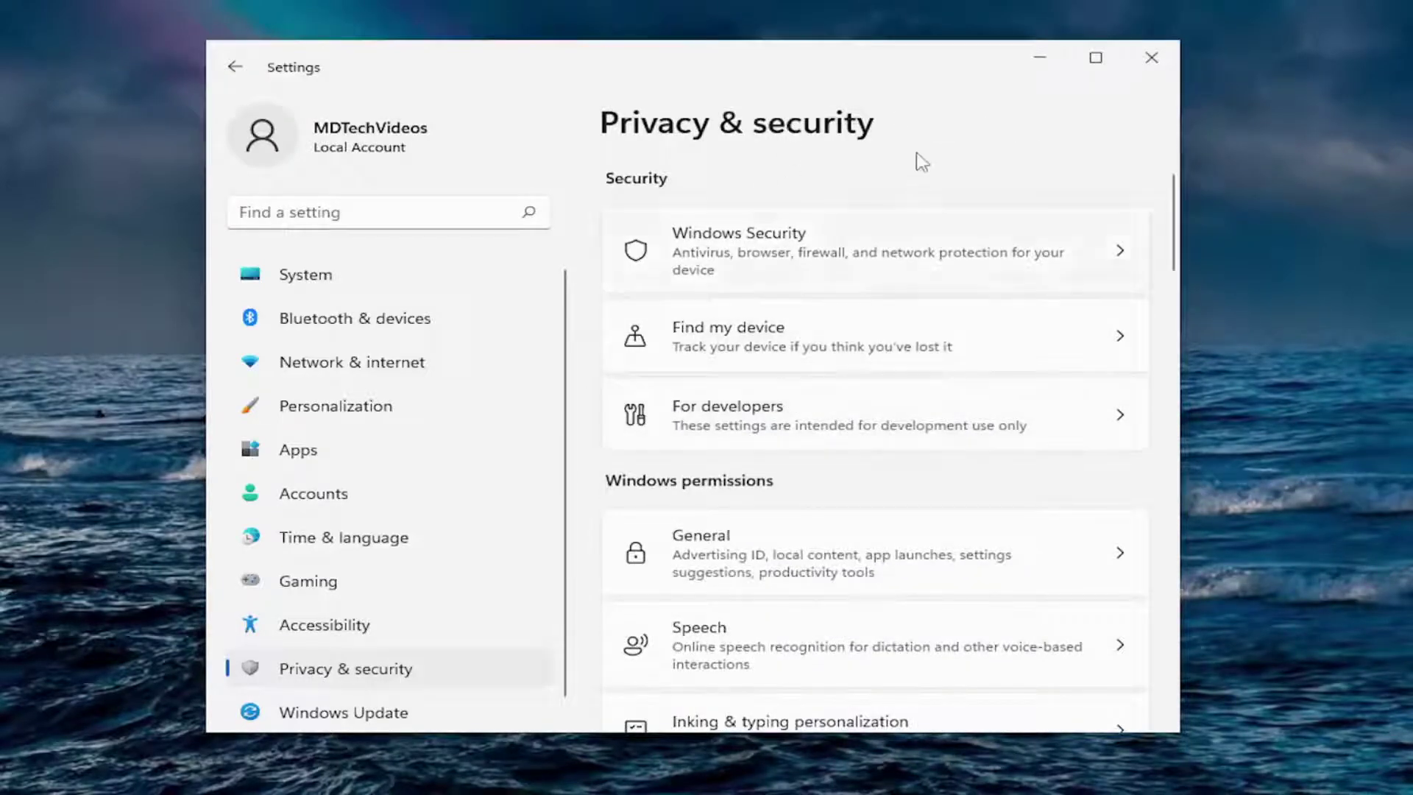
{"action": "scroll", "coordinate": [869, 509], "scroll_direction": "down", "scroll_amount": 1}
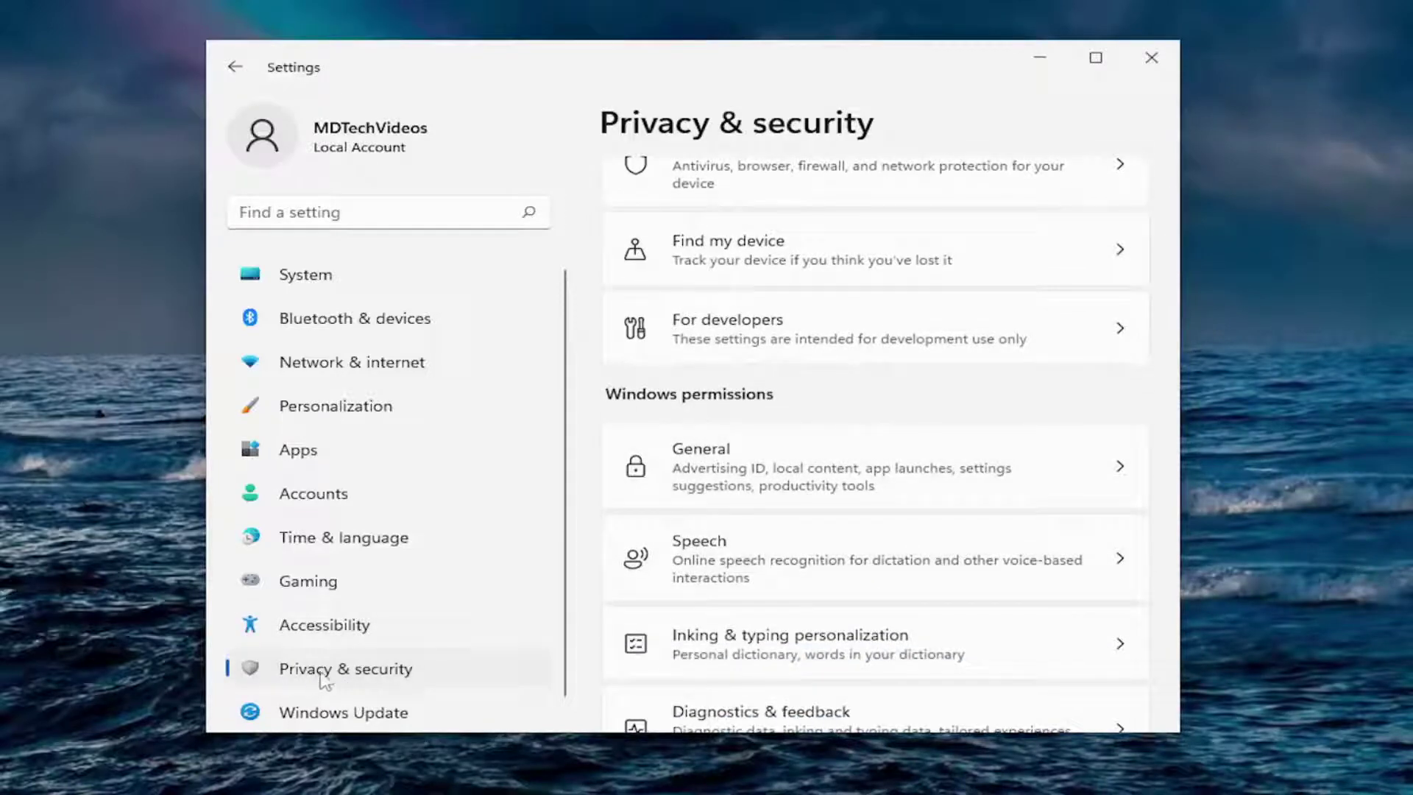
{"action": "scroll", "coordinate": [878, 483], "scroll_direction": "up", "scroll_amount": 1}
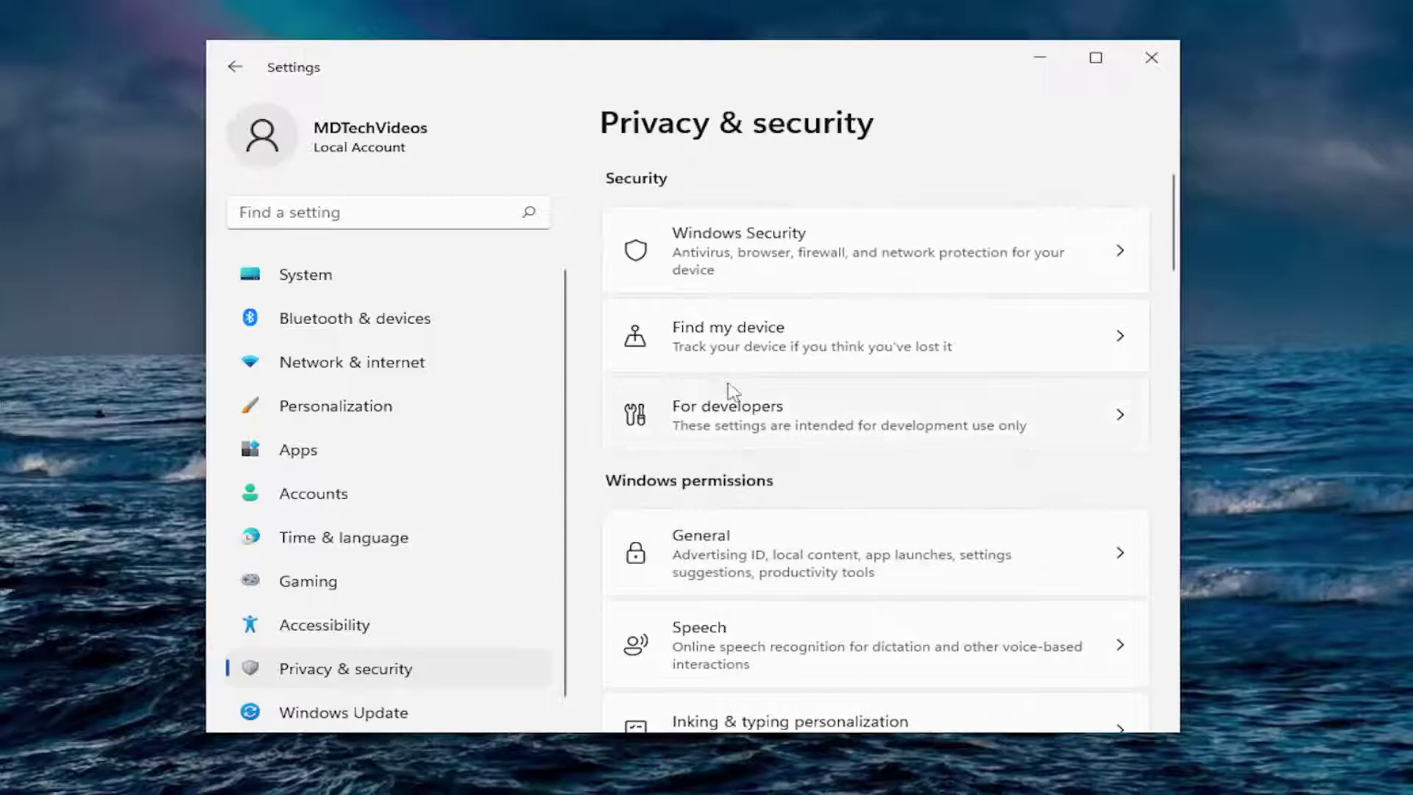
{"action": "left_click", "coordinate": [782, 340]}
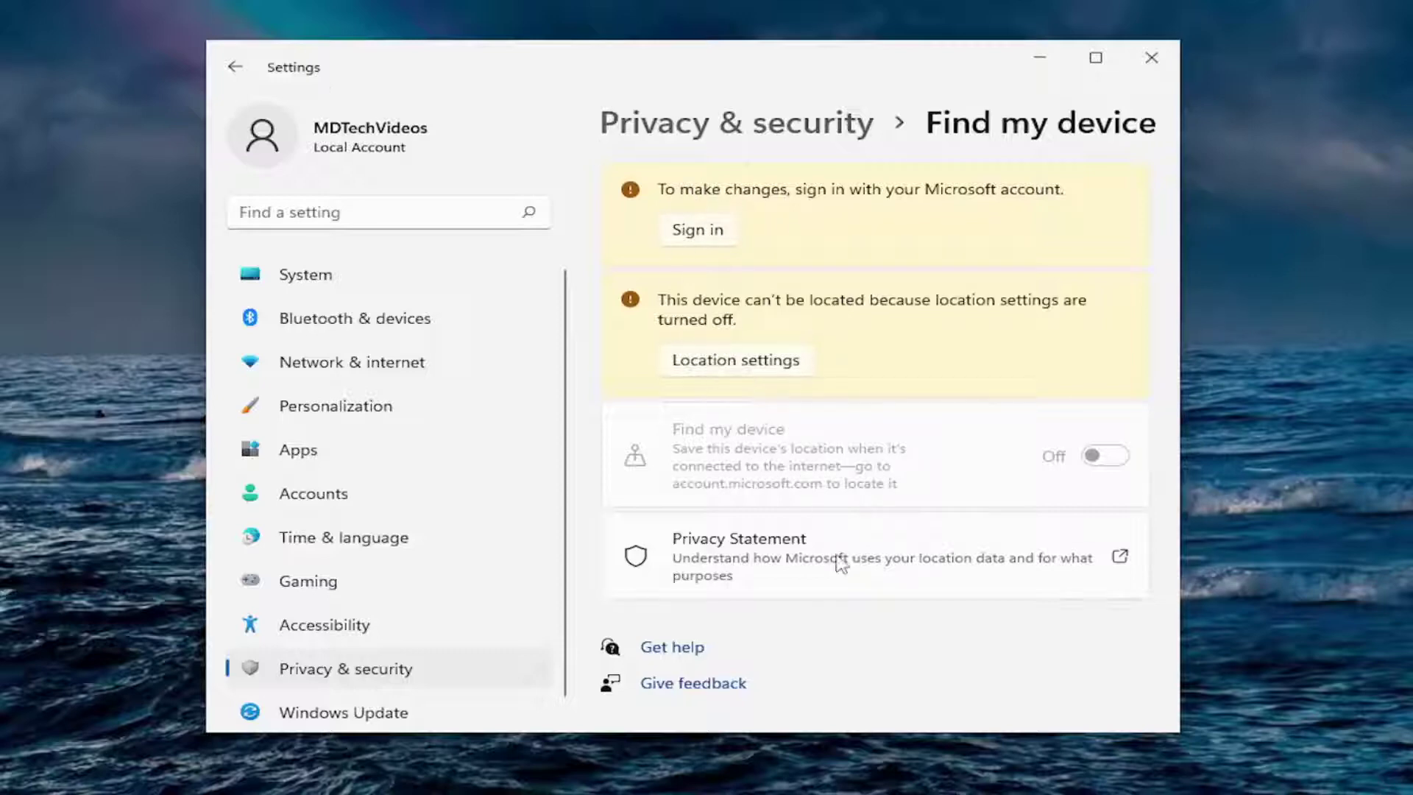
{"action": "left_click", "coordinate": [234, 67]}
Recheck the General permission options and return to the Privacy & security overview
{"action": "scroll", "coordinate": [769, 482], "scroll_direction": "down", "scroll_amount": 2}
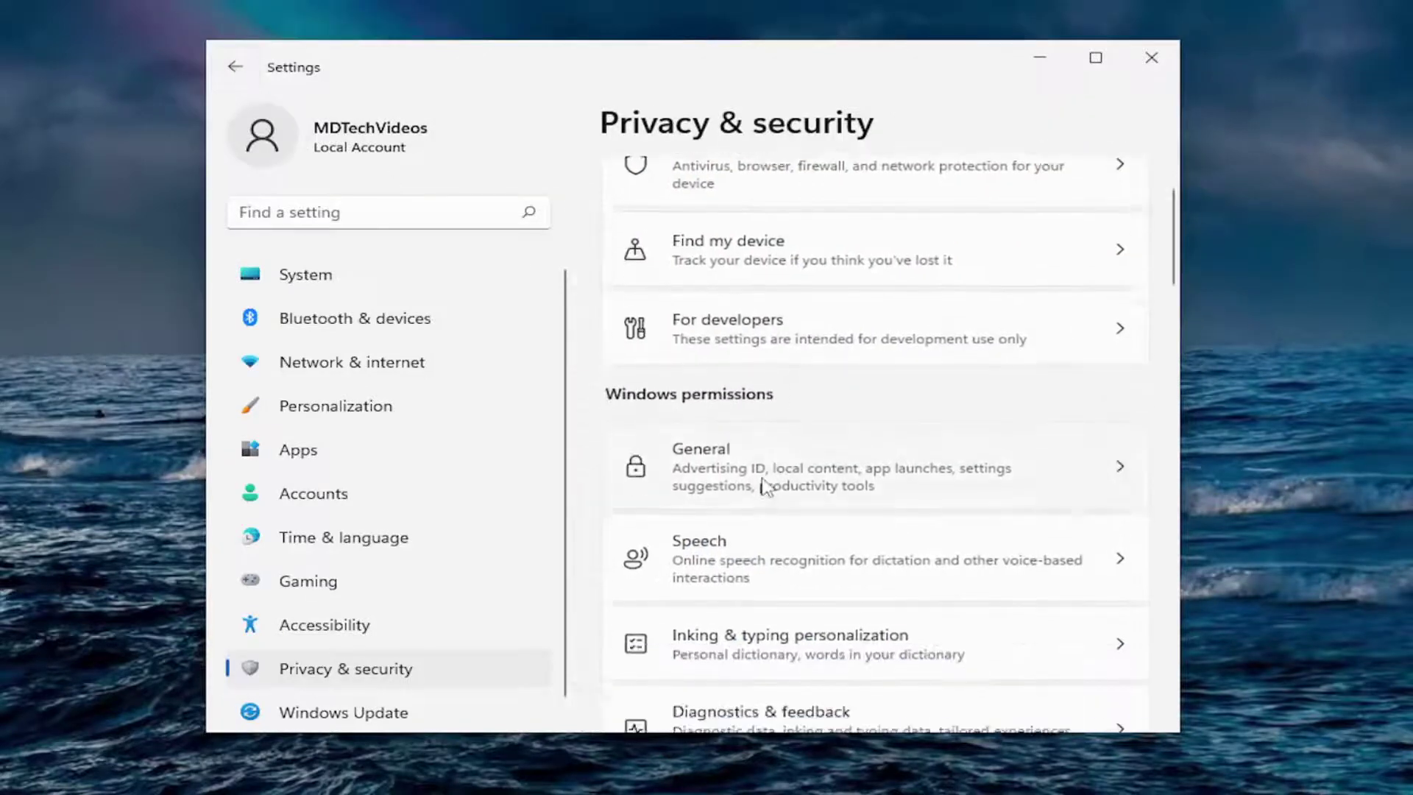
{"action": "scroll", "coordinate": [766, 485], "scroll_direction": "down", "scroll_amount": 2}
{"action": "left_click", "coordinate": [780, 379]}
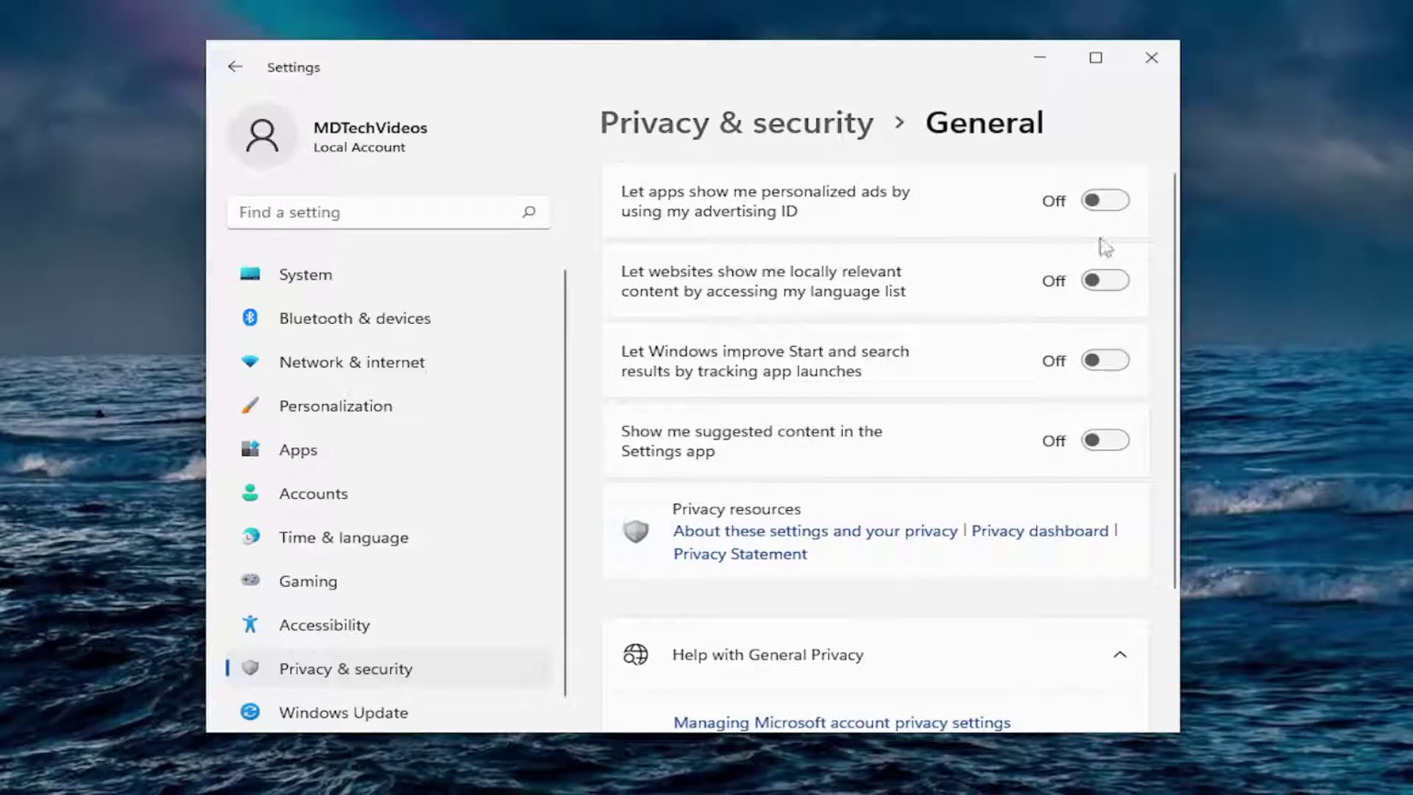
{"action": "left_click", "coordinate": [235, 68]}
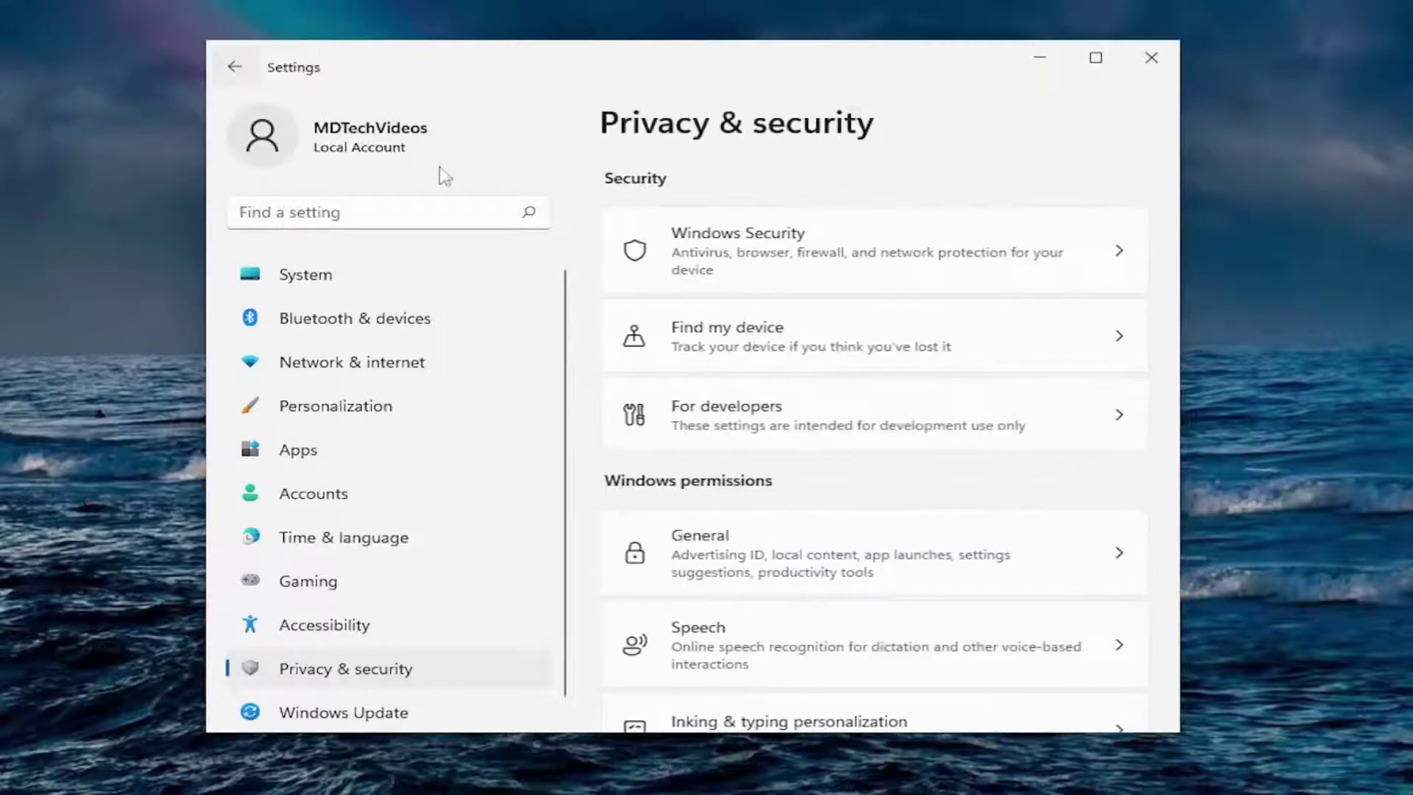
Check the online speech recognition setting under Windows permissions and return to the overview
{"action": "scroll", "coordinate": [865, 486], "scroll_direction": "down", "scroll_amount": 2}
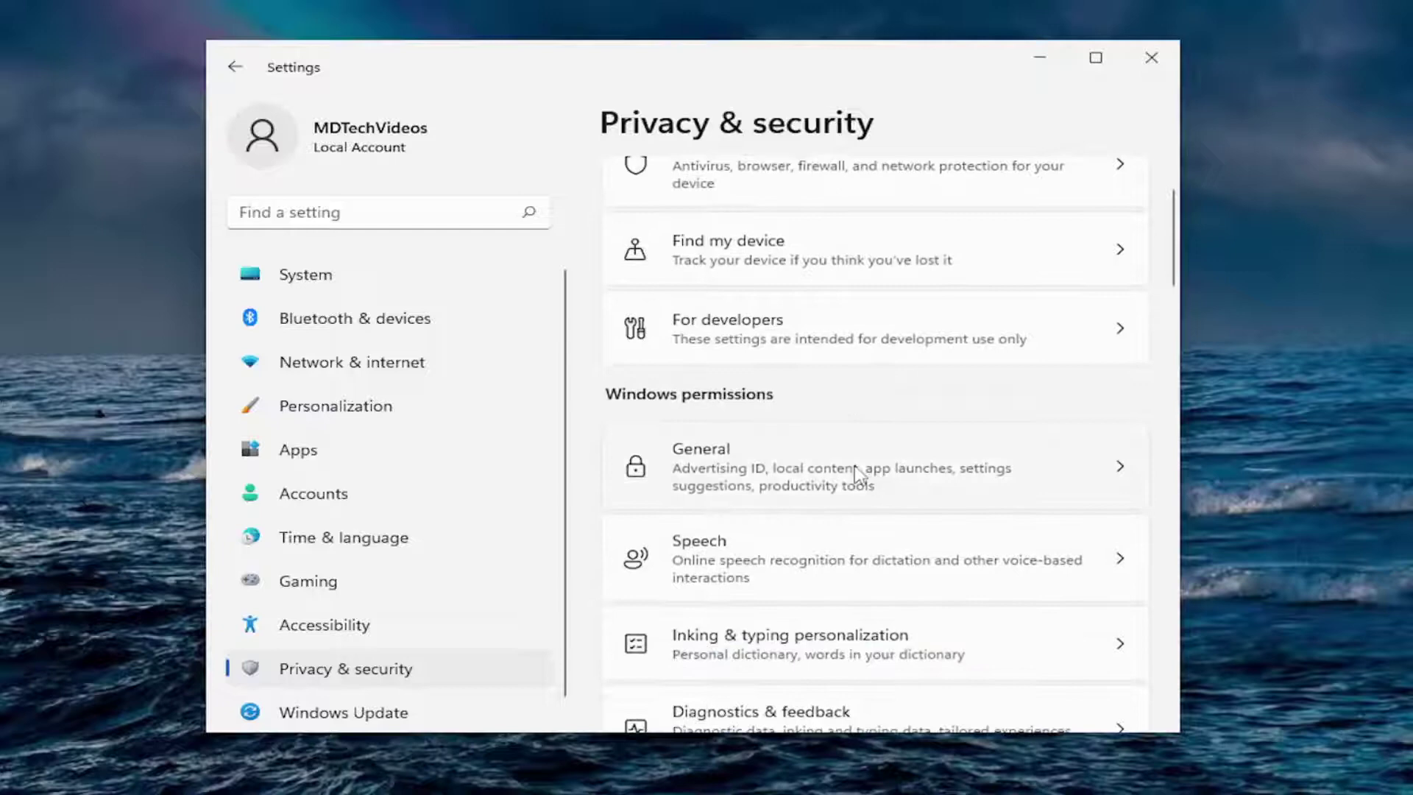
{"action": "scroll", "coordinate": [785, 464], "scroll_direction": "down", "scroll_amount": 2}
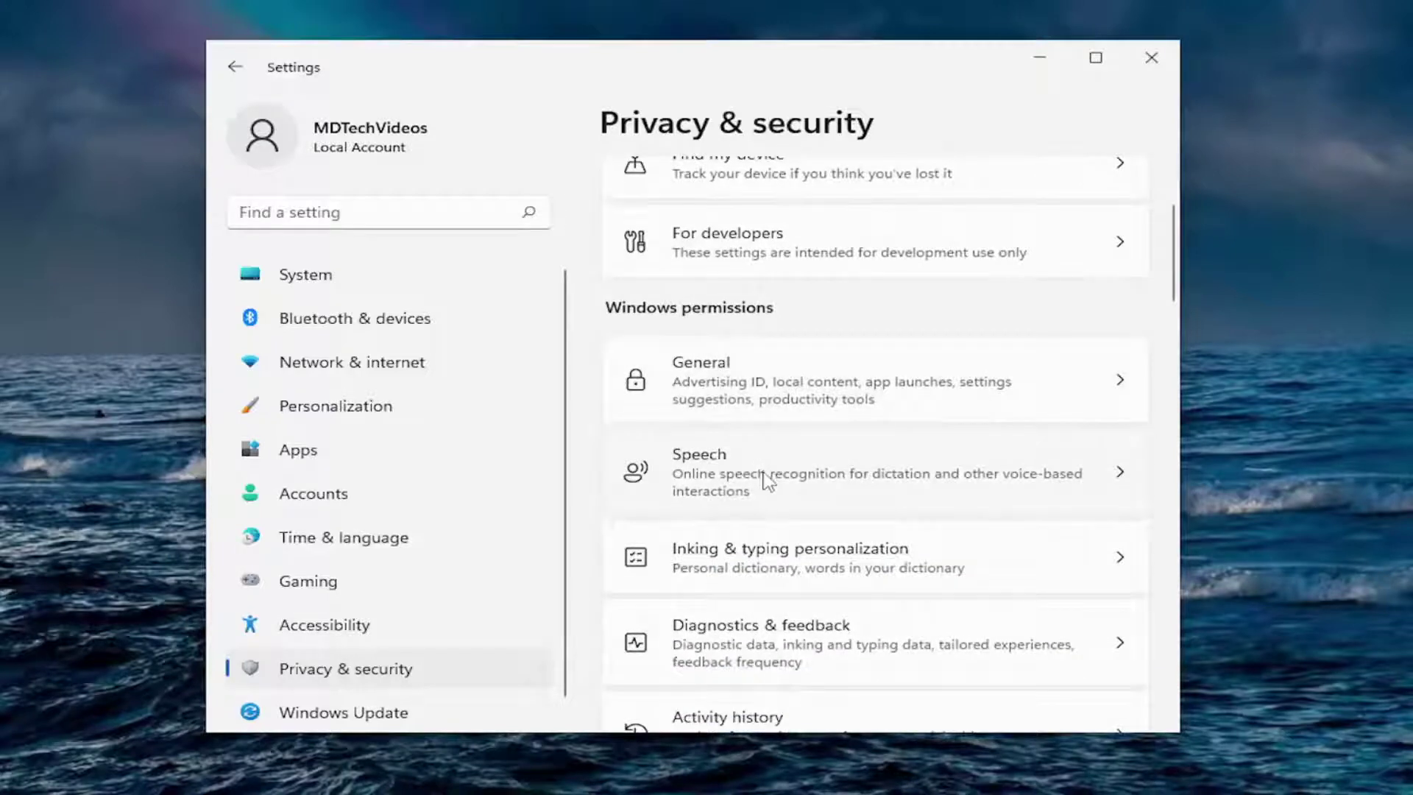
{"action": "left_click", "coordinate": [767, 481]}
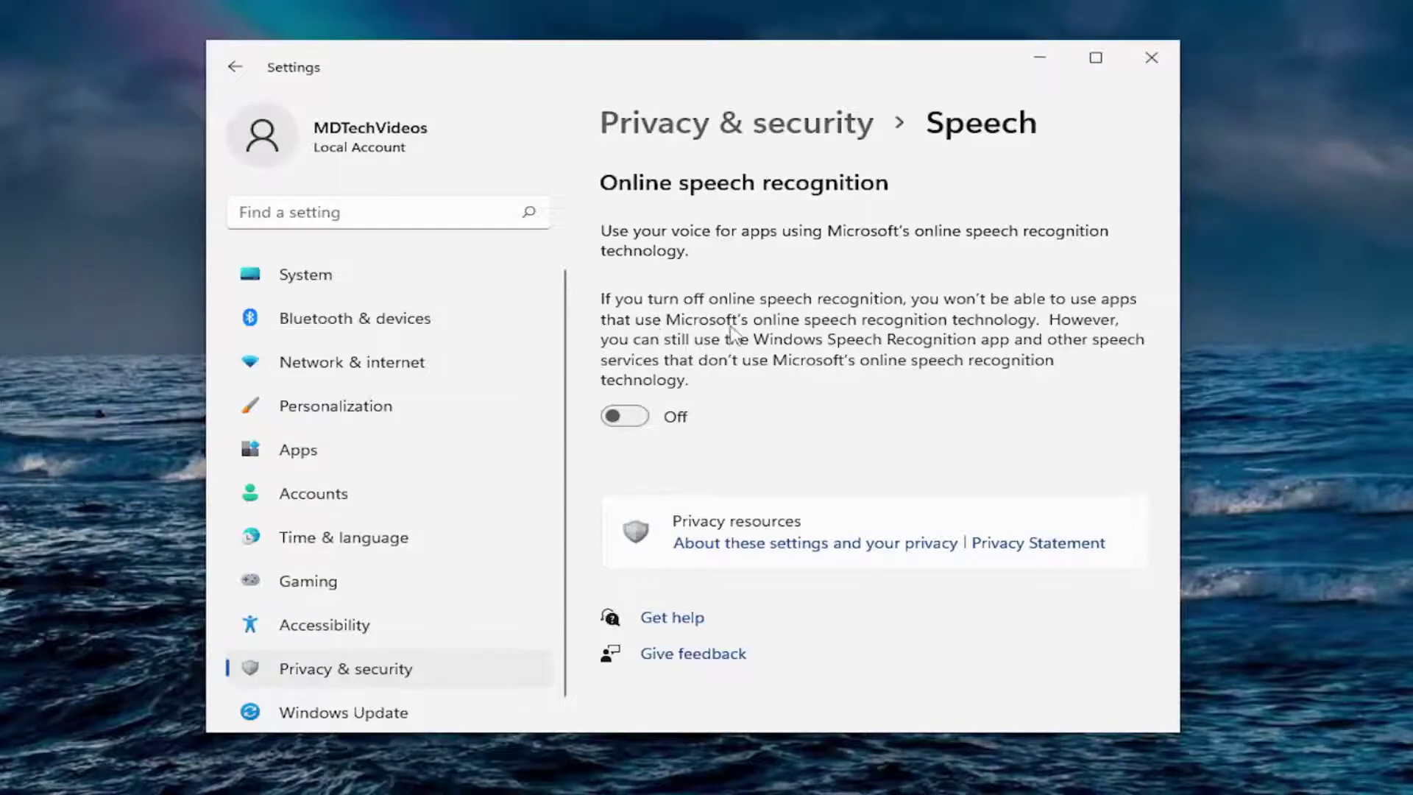
{"action": "left_click", "coordinate": [235, 66]}
Review the Inking & typing personalization settings and its Personal dictionary page
{"action": "scroll", "coordinate": [836, 394], "scroll_direction": "down", "scroll_amount": 3}
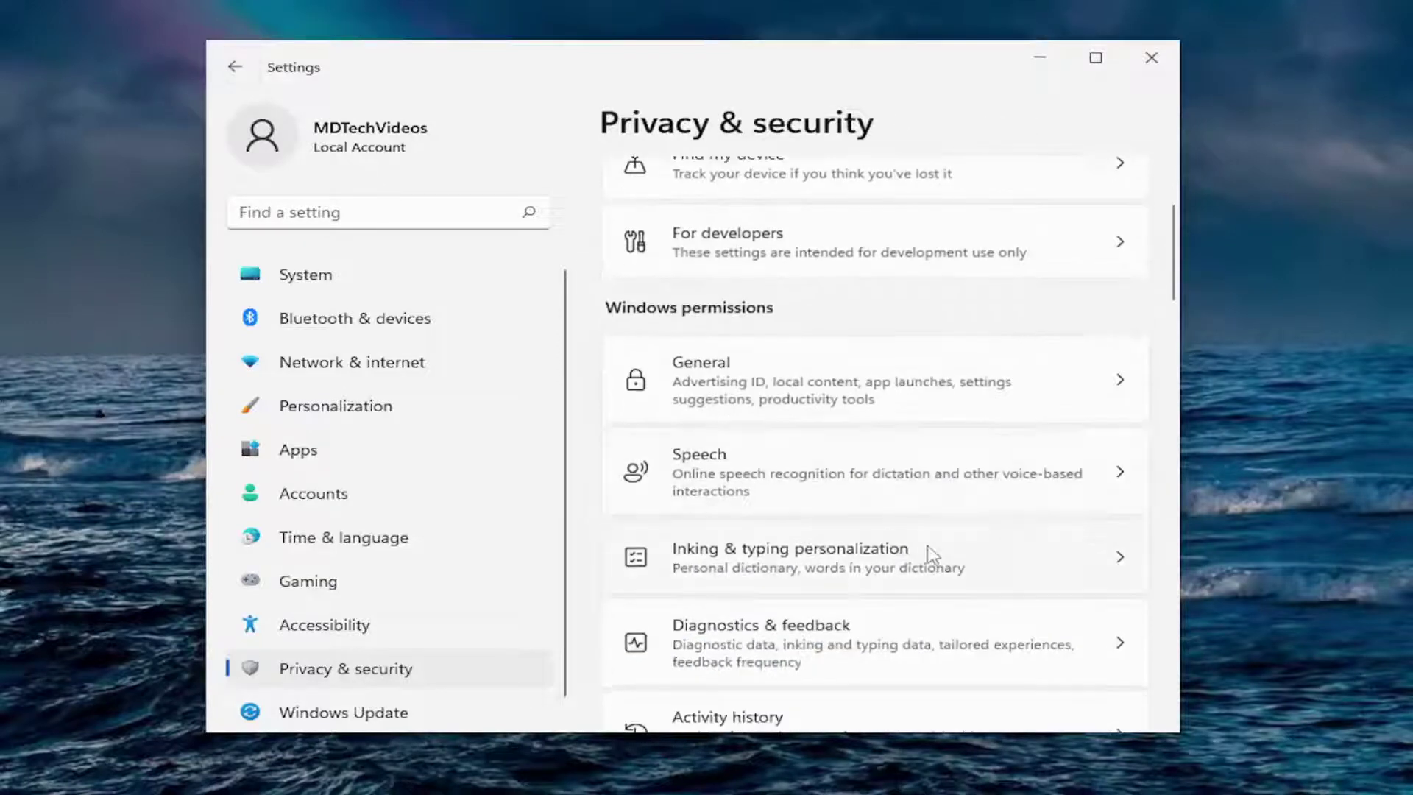
{"action": "scroll", "coordinate": [931, 556], "scroll_direction": "down", "scroll_amount": 2}
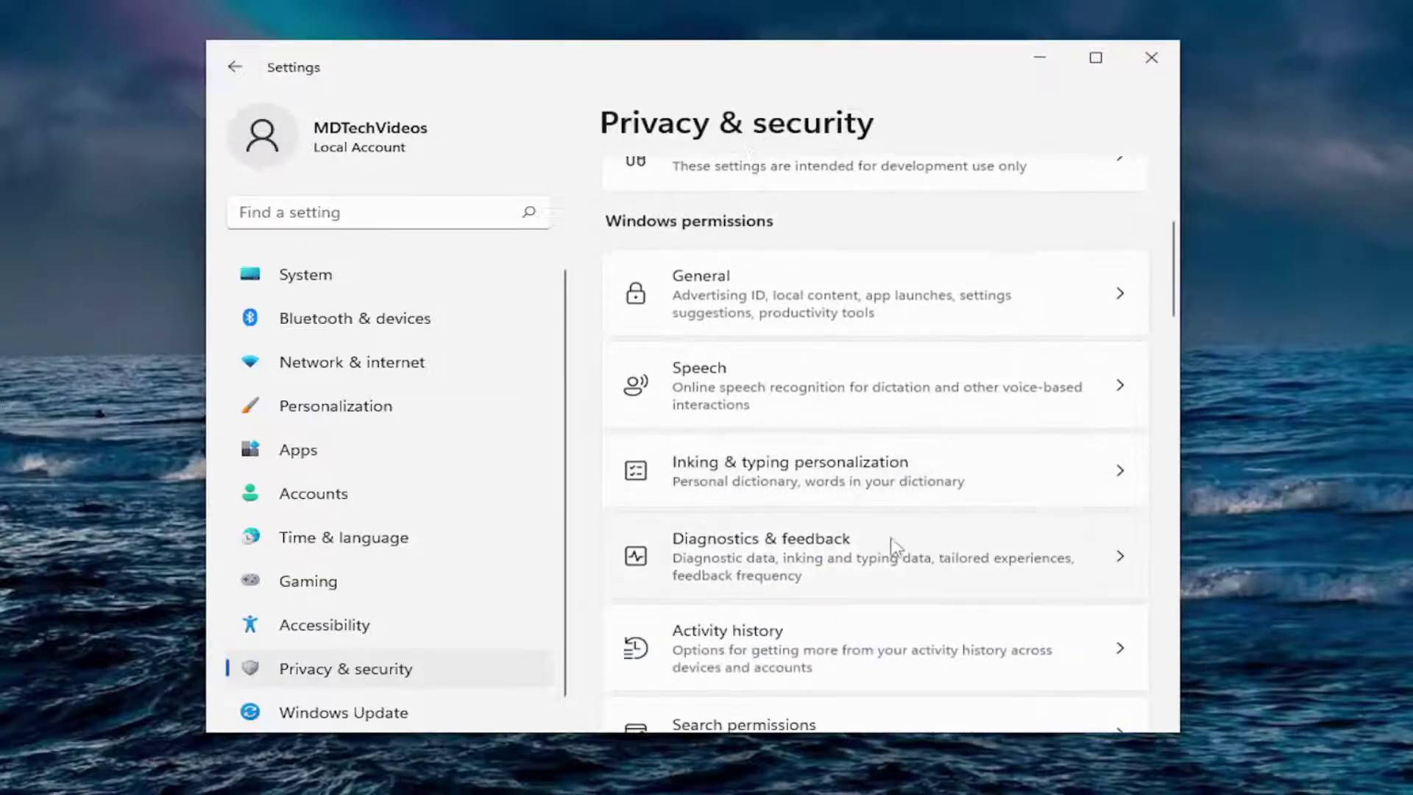
{"action": "left_click", "coordinate": [908, 483]}
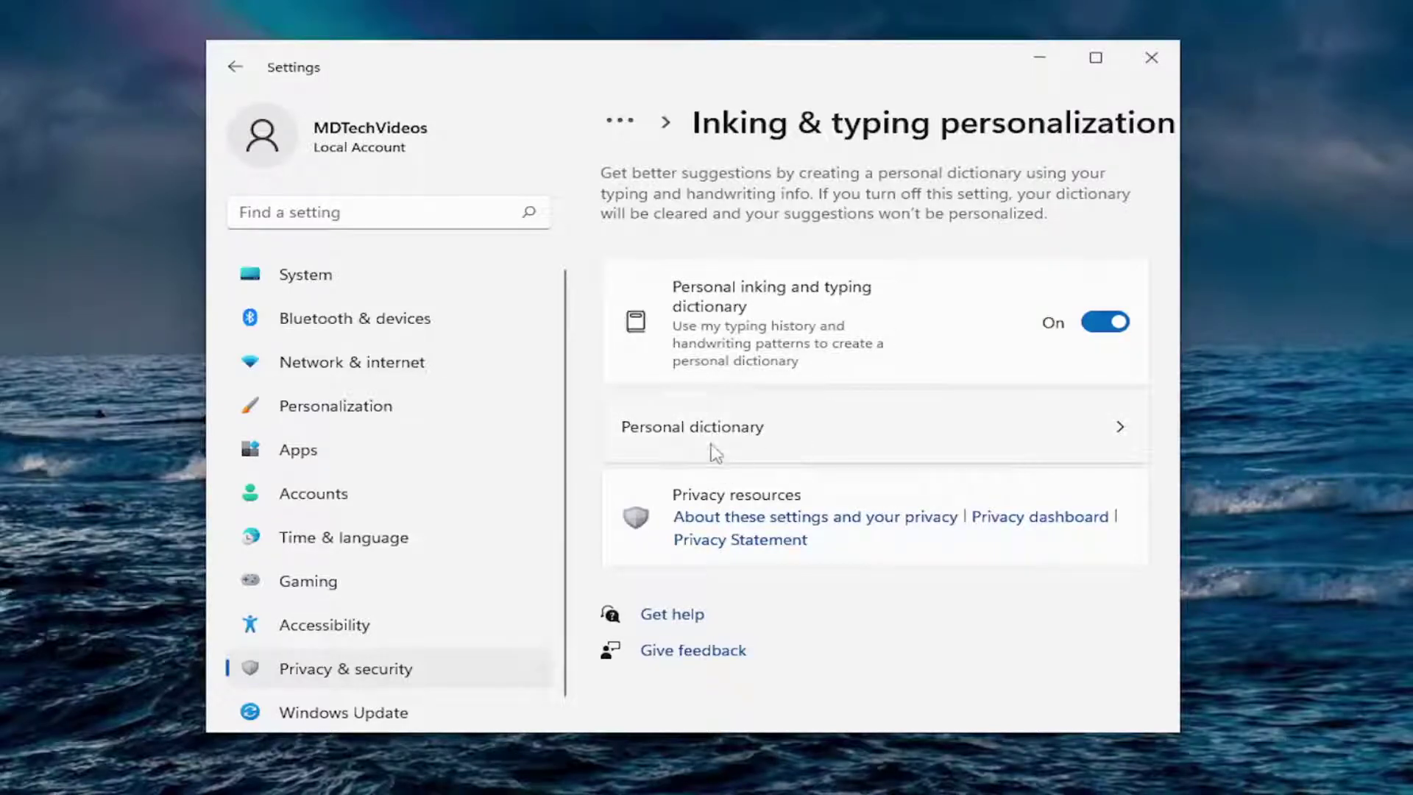
{"action": "left_click", "coordinate": [714, 437]}
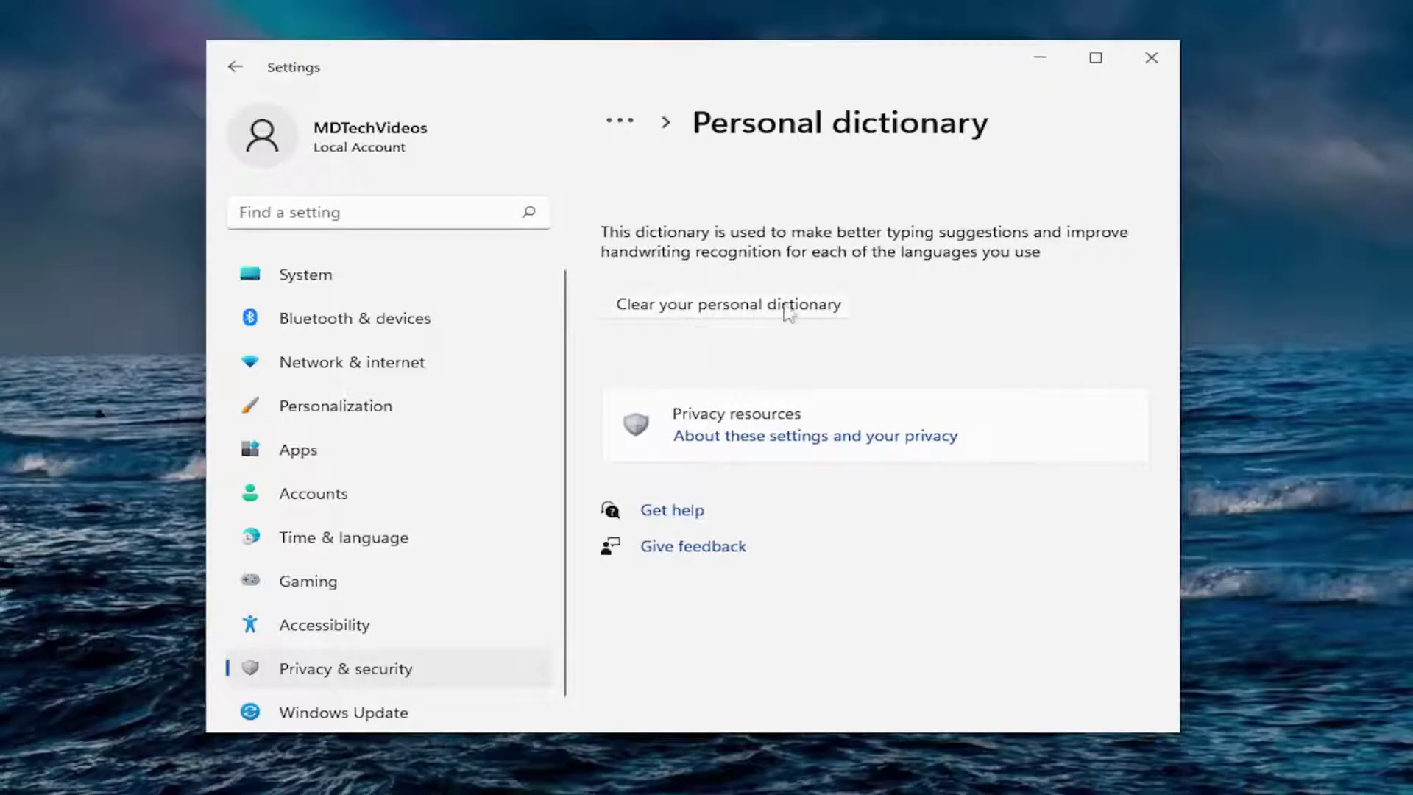
{"action": "left_click", "coordinate": [235, 67]}
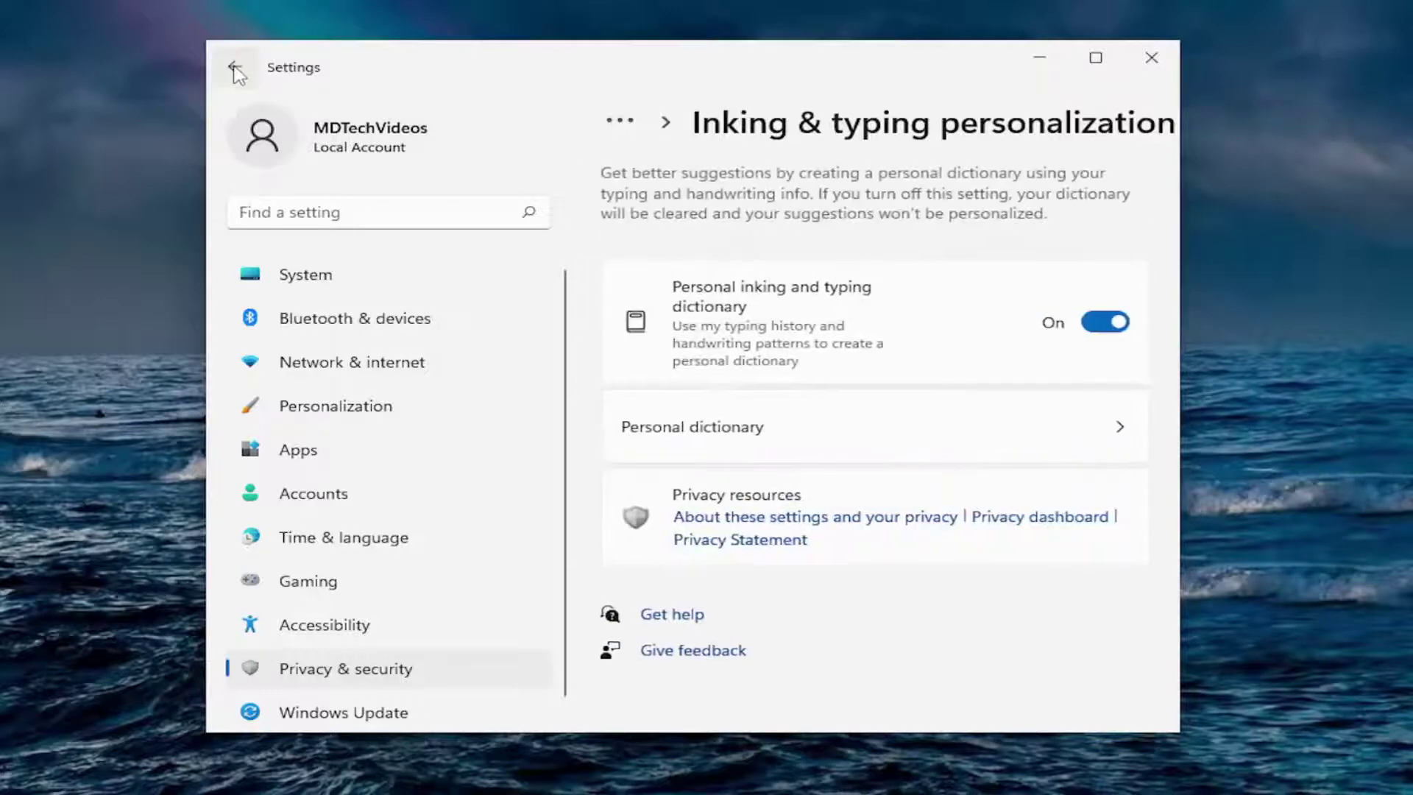
{"action": "left_click", "coordinate": [235, 68]}
Open Diagnostics & feedback and examine the diagnostic data, optional diagnostic data, and Improve inking and typing options
{"action": "scroll", "coordinate": [889, 505], "scroll_direction": "down", "scroll_amount": 5}
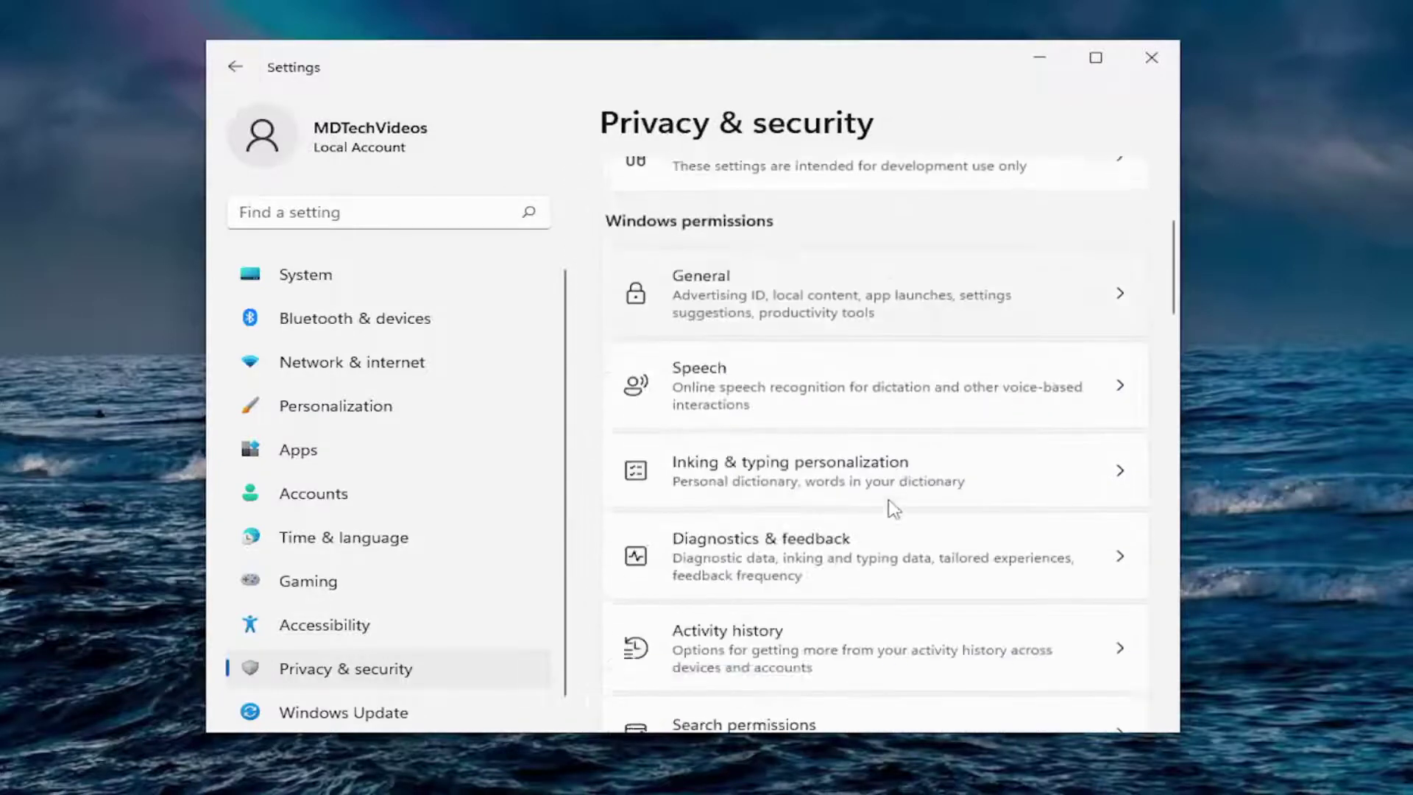
{"action": "left_click", "coordinate": [732, 480]}
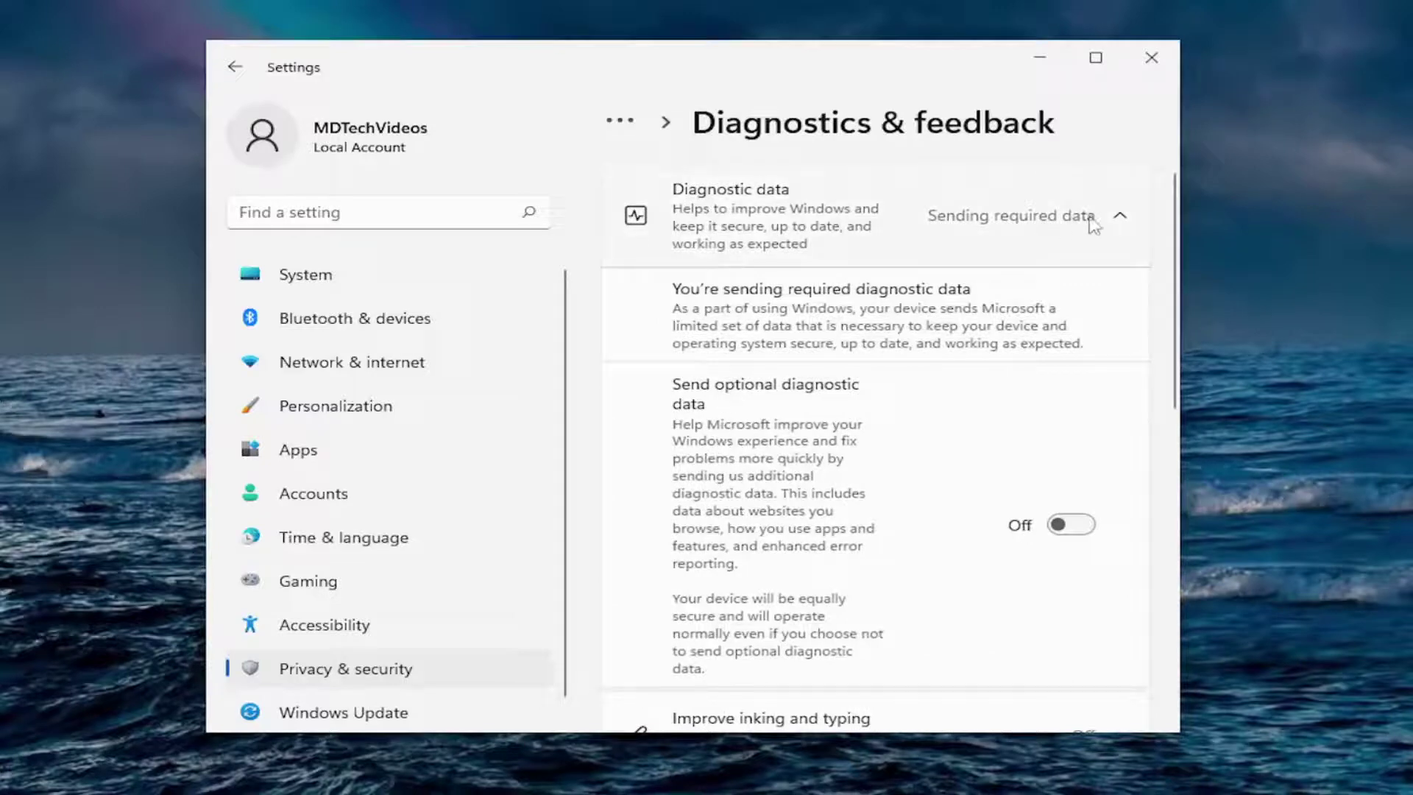
{"action": "left_click", "coordinate": [1049, 214]}
{"action": "left_click", "coordinate": [1049, 214]}
{"action": "scroll", "coordinate": [1003, 395], "scroll_direction": "down", "scroll_amount": 2}
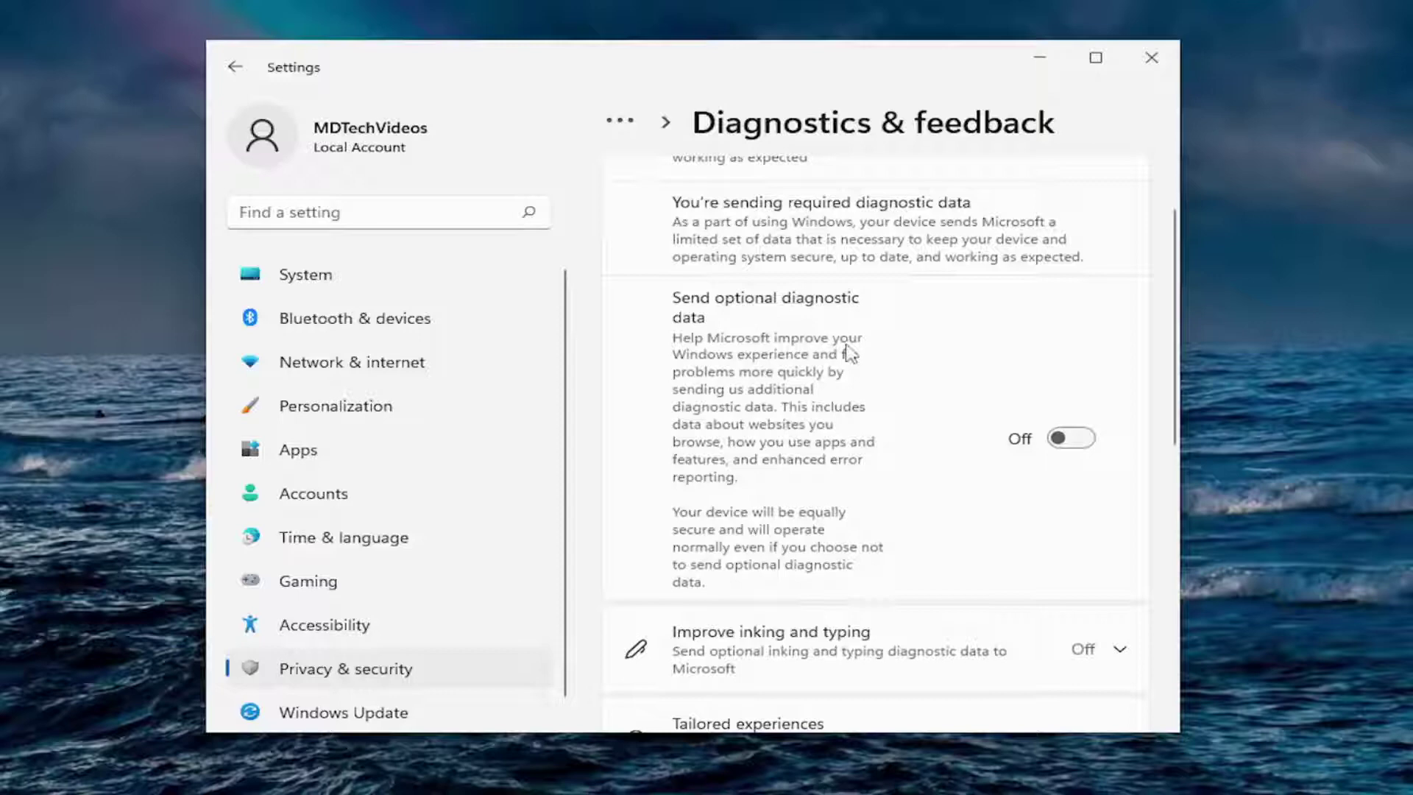
{"action": "scroll", "coordinate": [1025, 432], "scroll_direction": "down", "scroll_amount": 3}
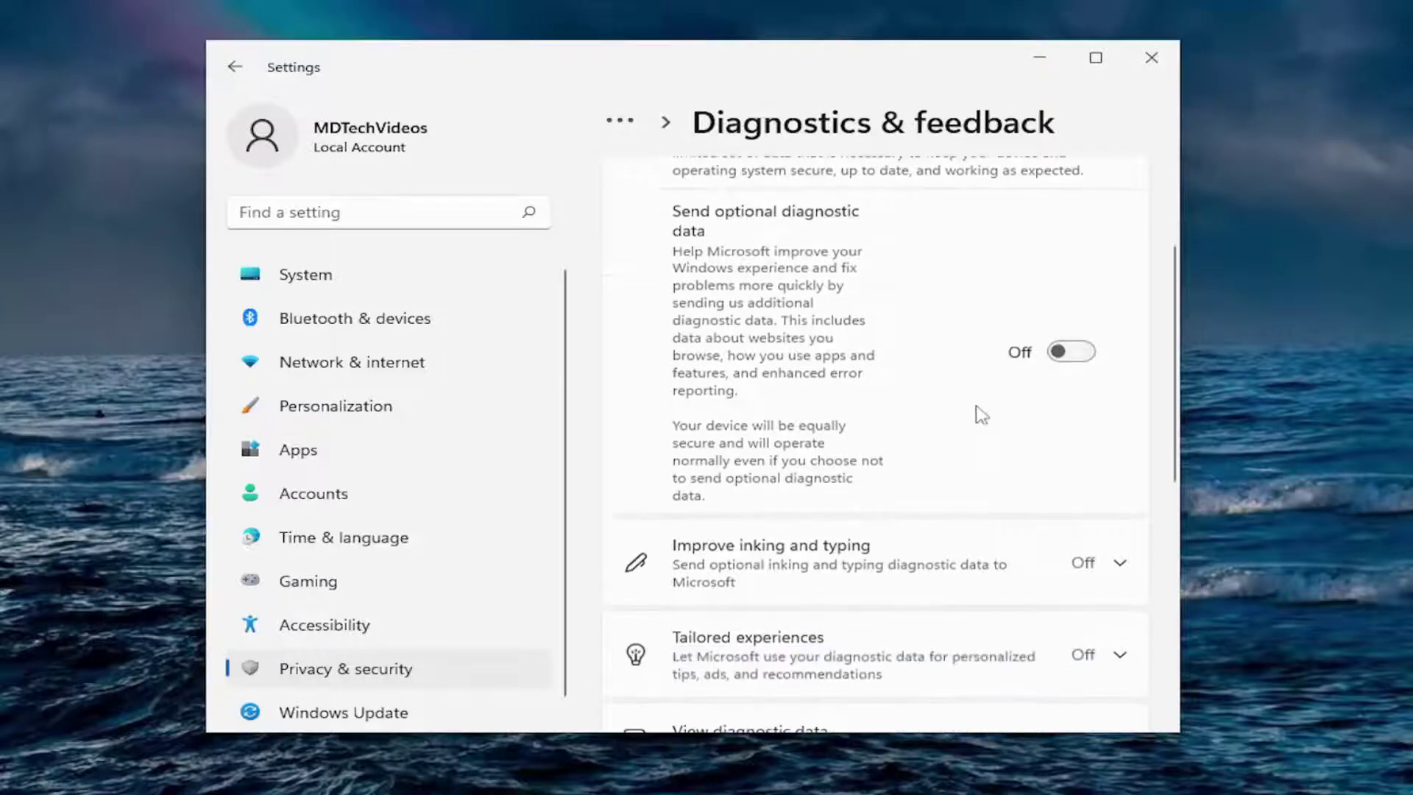
{"action": "left_click", "coordinate": [853, 388]}
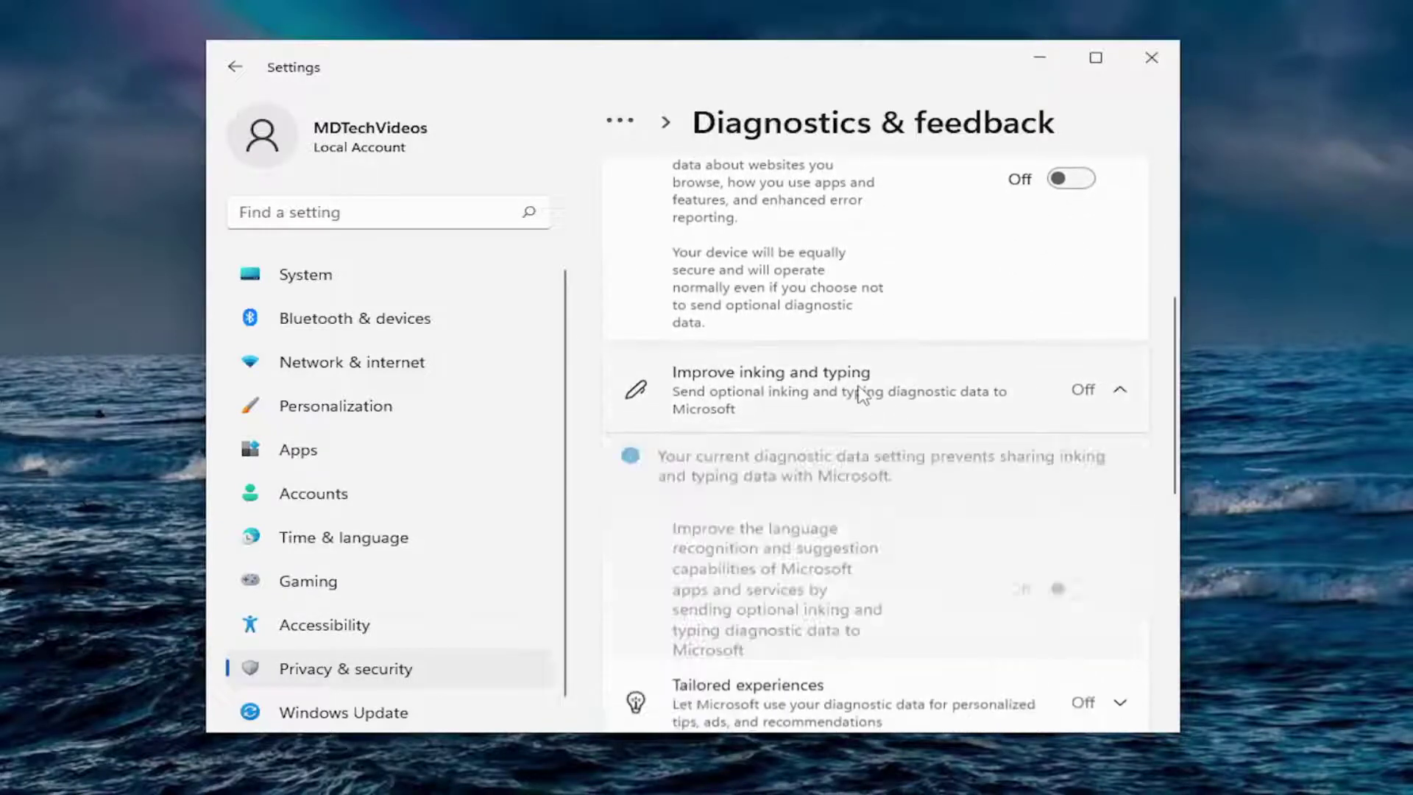
{"action": "left_click", "coordinate": [1002, 401]}
Set the feedback frequency to Never and return to the Windows permissions list in Privacy & security
{"action": "scroll", "coordinate": [800, 434], "scroll_direction": "down", "scroll_amount": 2}
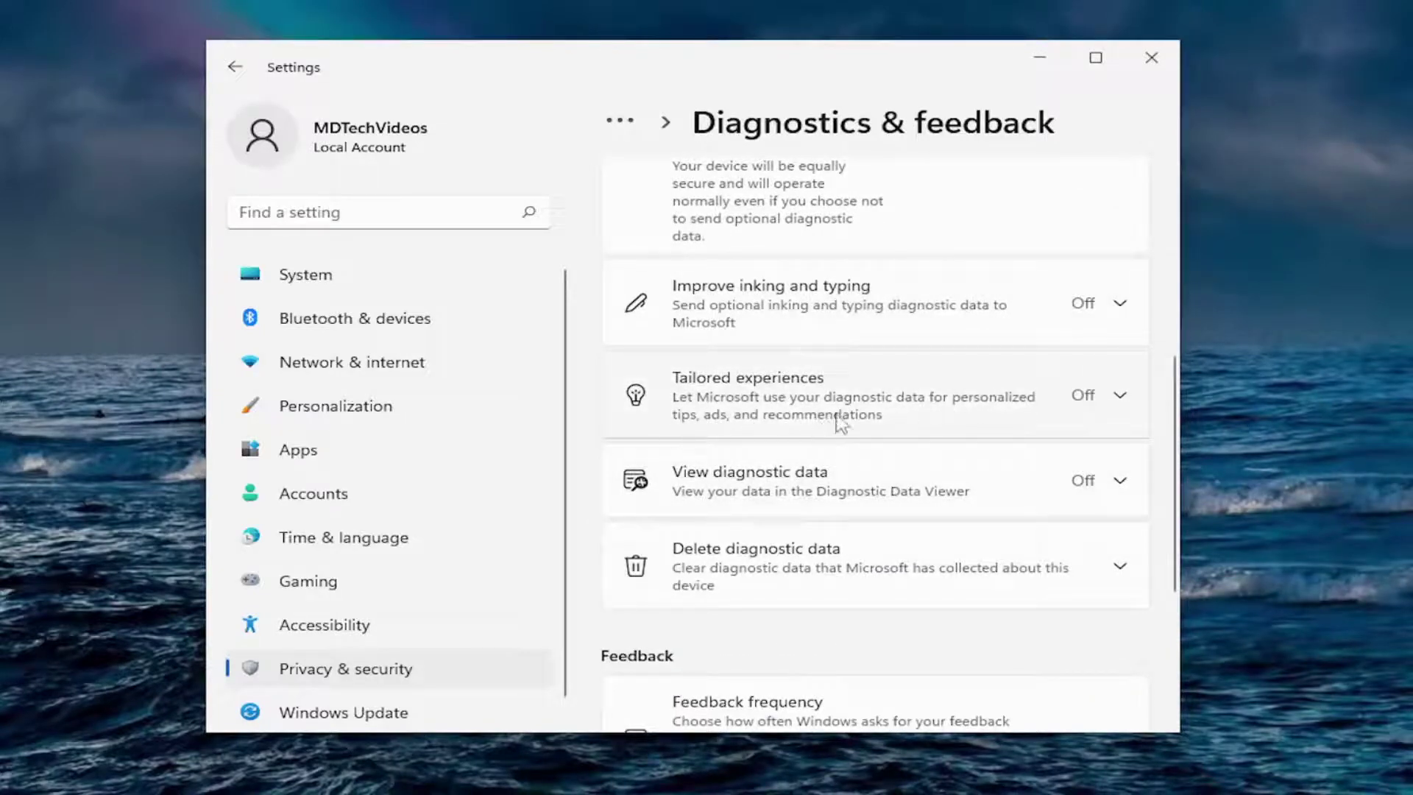
{"action": "scroll", "coordinate": [1045, 453], "scroll_direction": "down", "scroll_amount": 2}
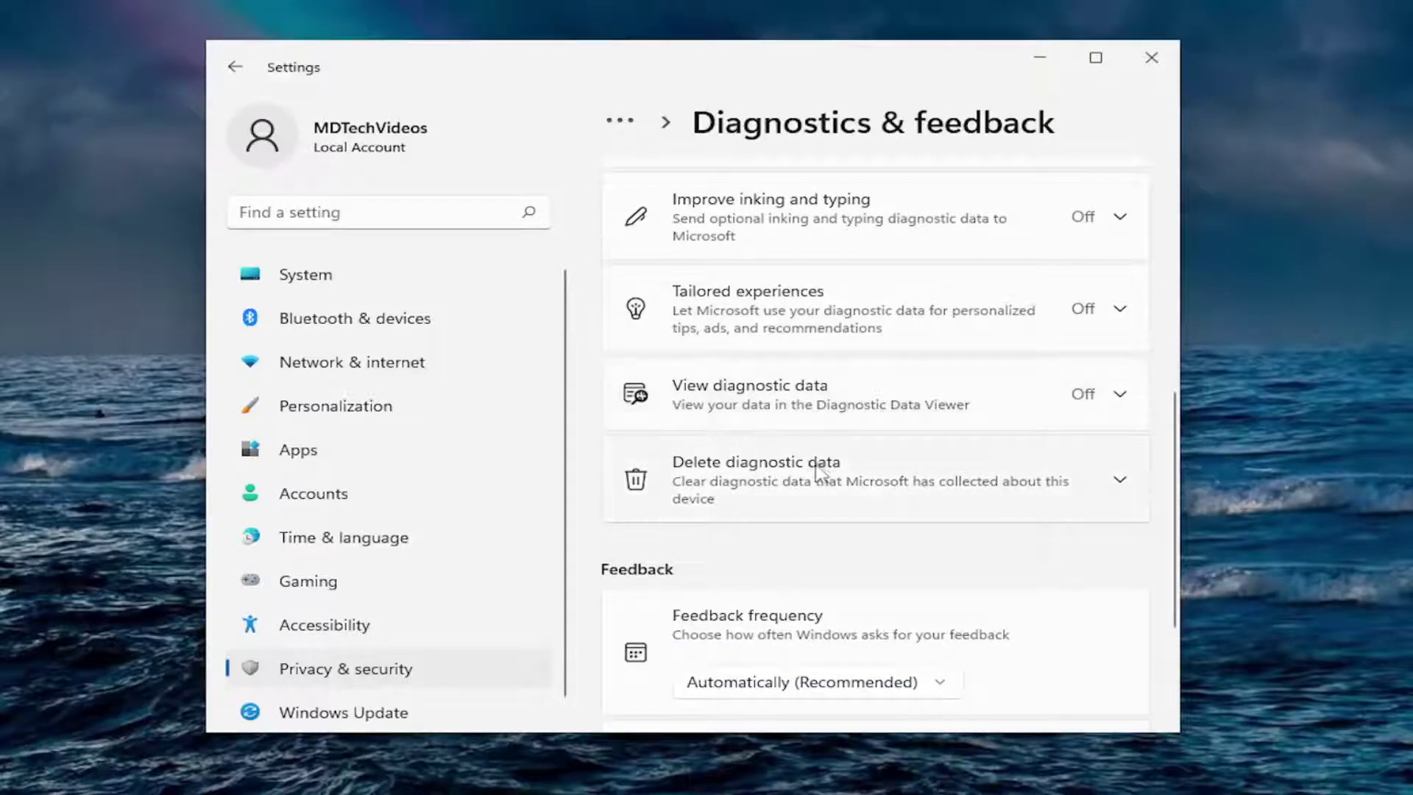
{"action": "scroll", "coordinate": [820, 473], "scroll_direction": "down", "scroll_amount": 2}
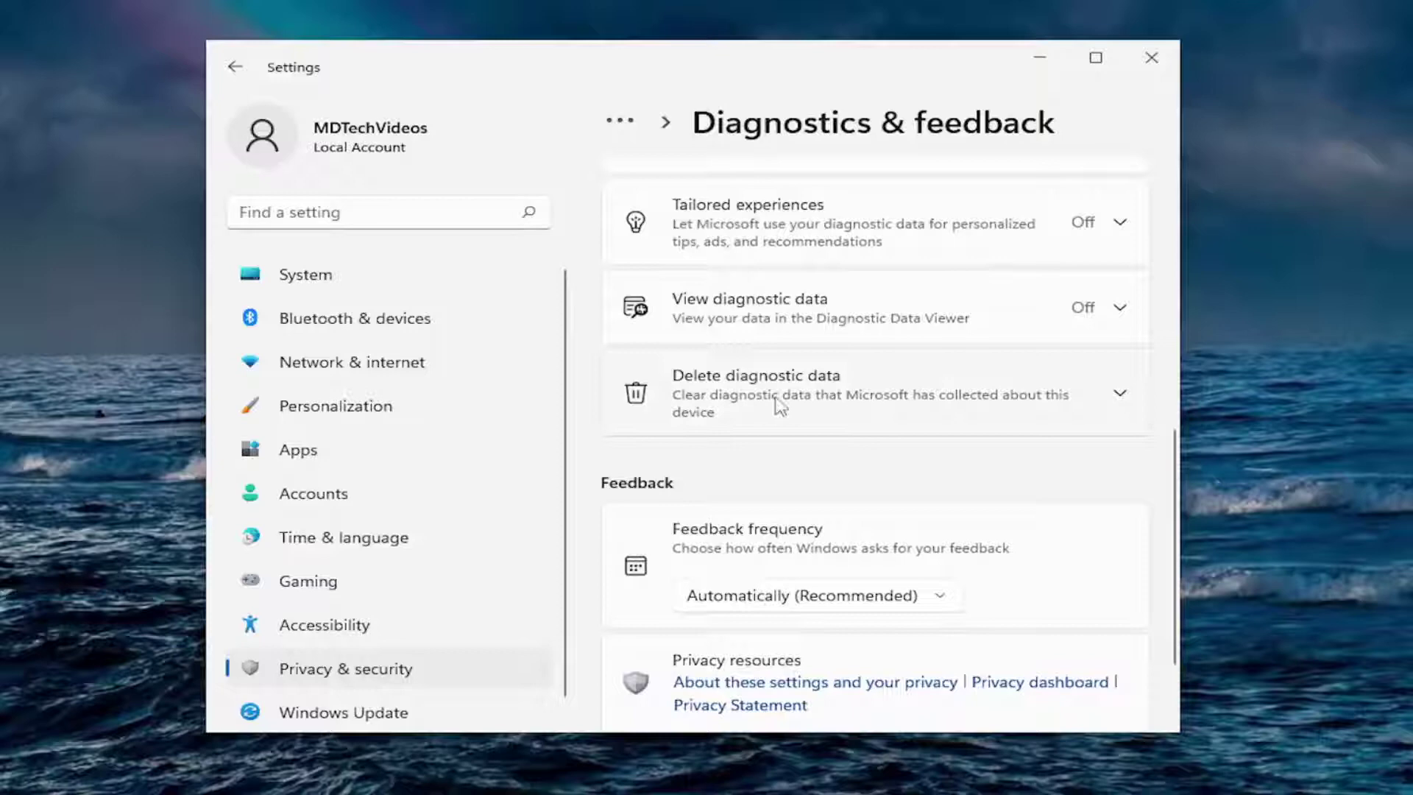
{"action": "scroll", "coordinate": [761, 414], "scroll_direction": "down", "scroll_amount": 2}
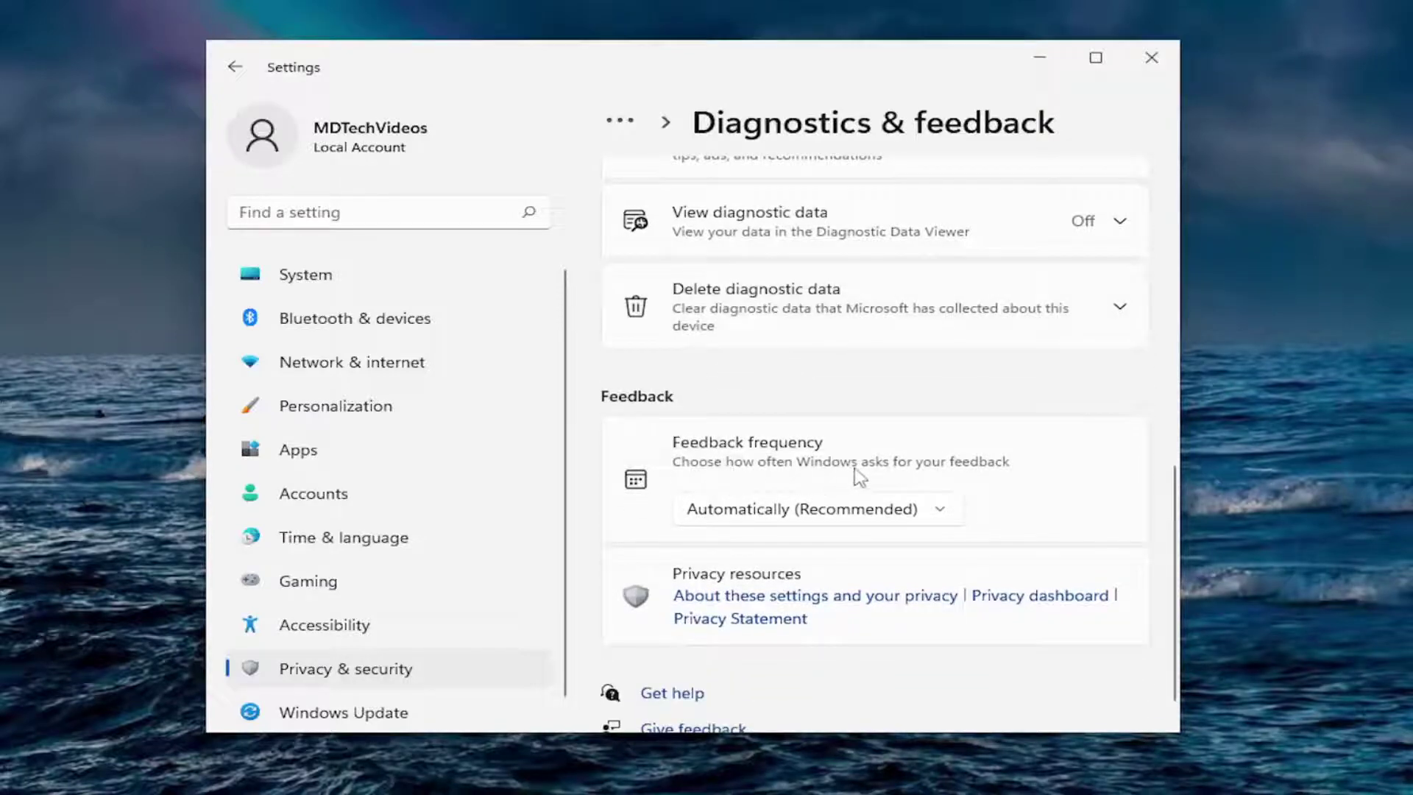
{"action": "left_click", "coordinate": [936, 519]}
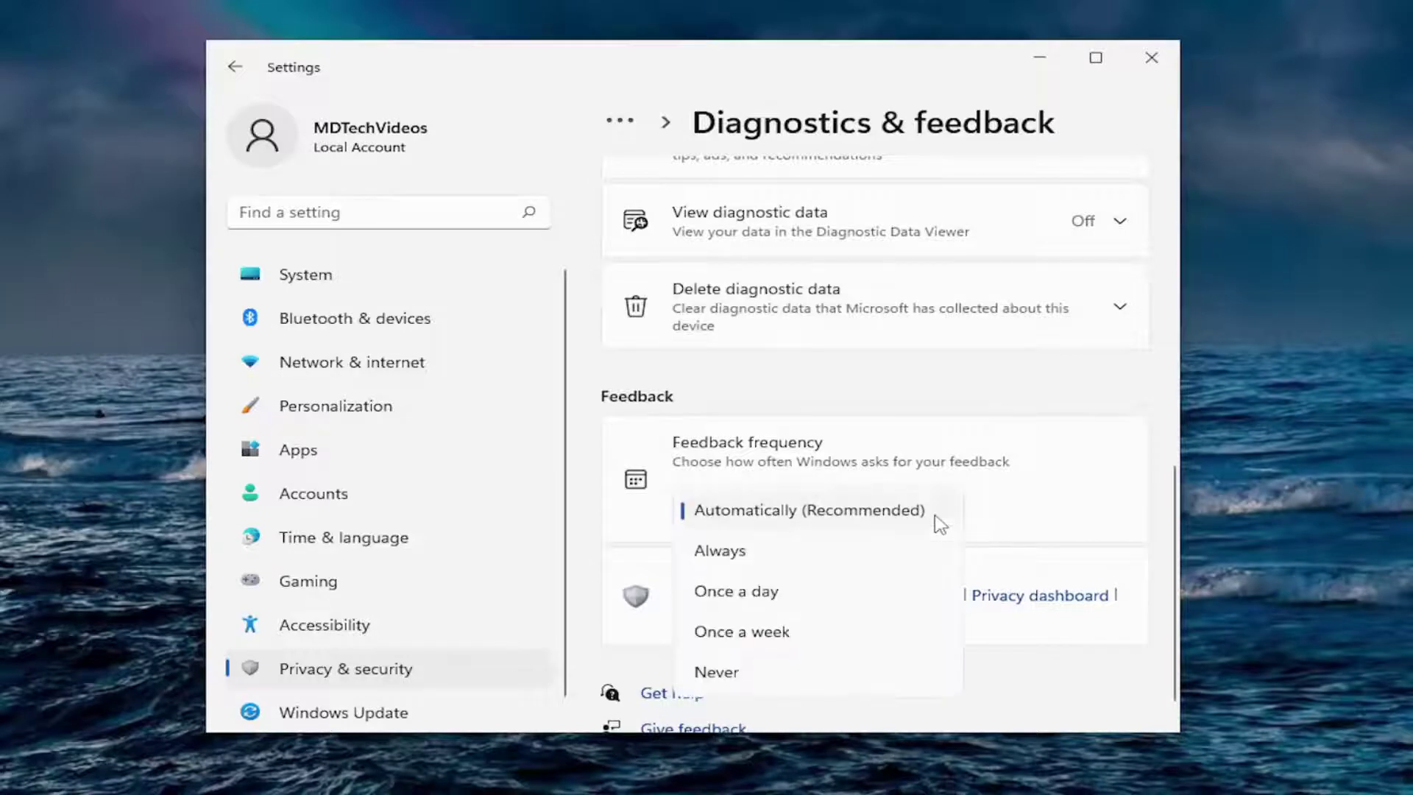
{"action": "left_click", "coordinate": [755, 671]}
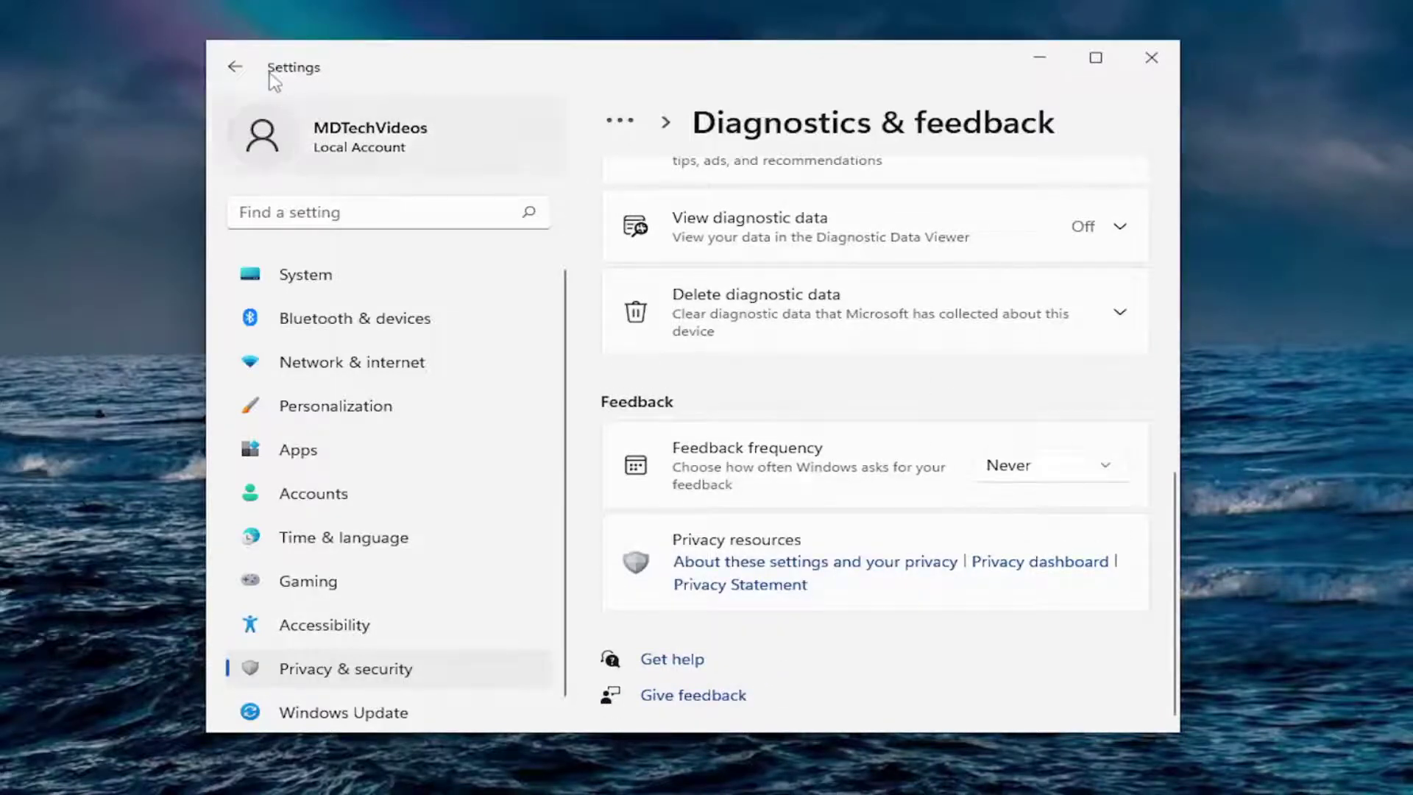
{"action": "left_click", "coordinate": [235, 70]}
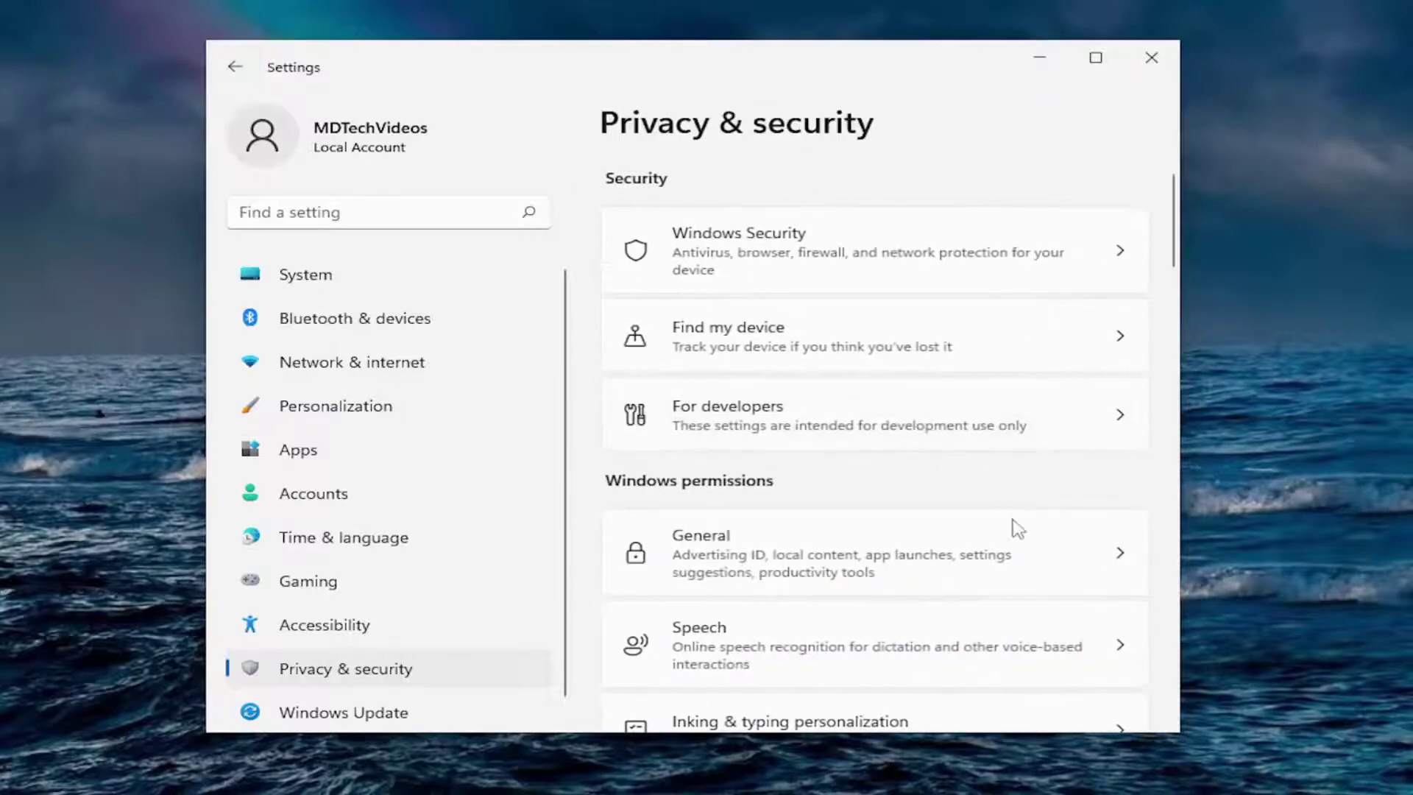
{"action": "scroll", "coordinate": [1016, 533], "scroll_direction": "down", "scroll_amount": 5}
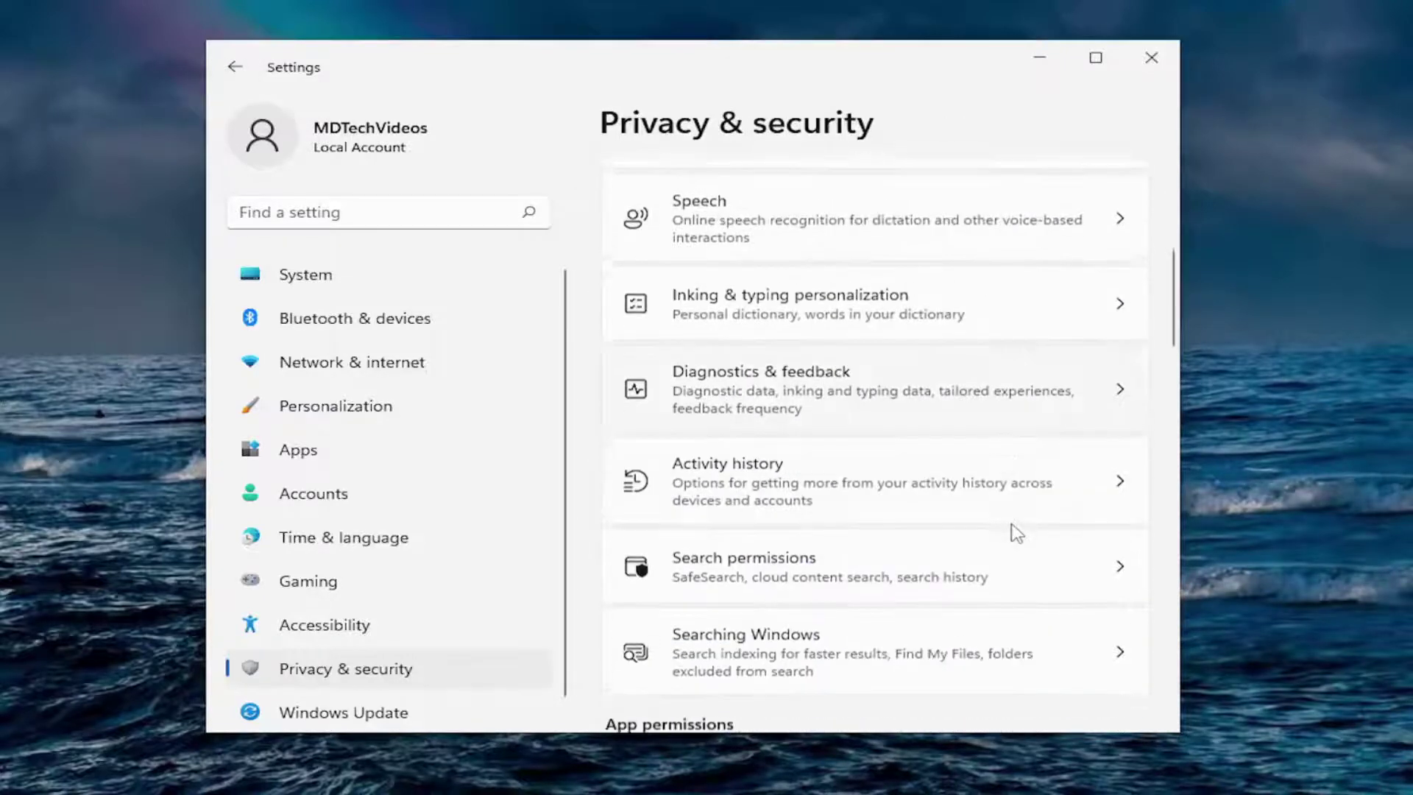
In Activity history, turn off storing activity on this device, leave sending it to Microsoft off, and return to the overview
{"action": "left_click", "coordinate": [732, 486]}
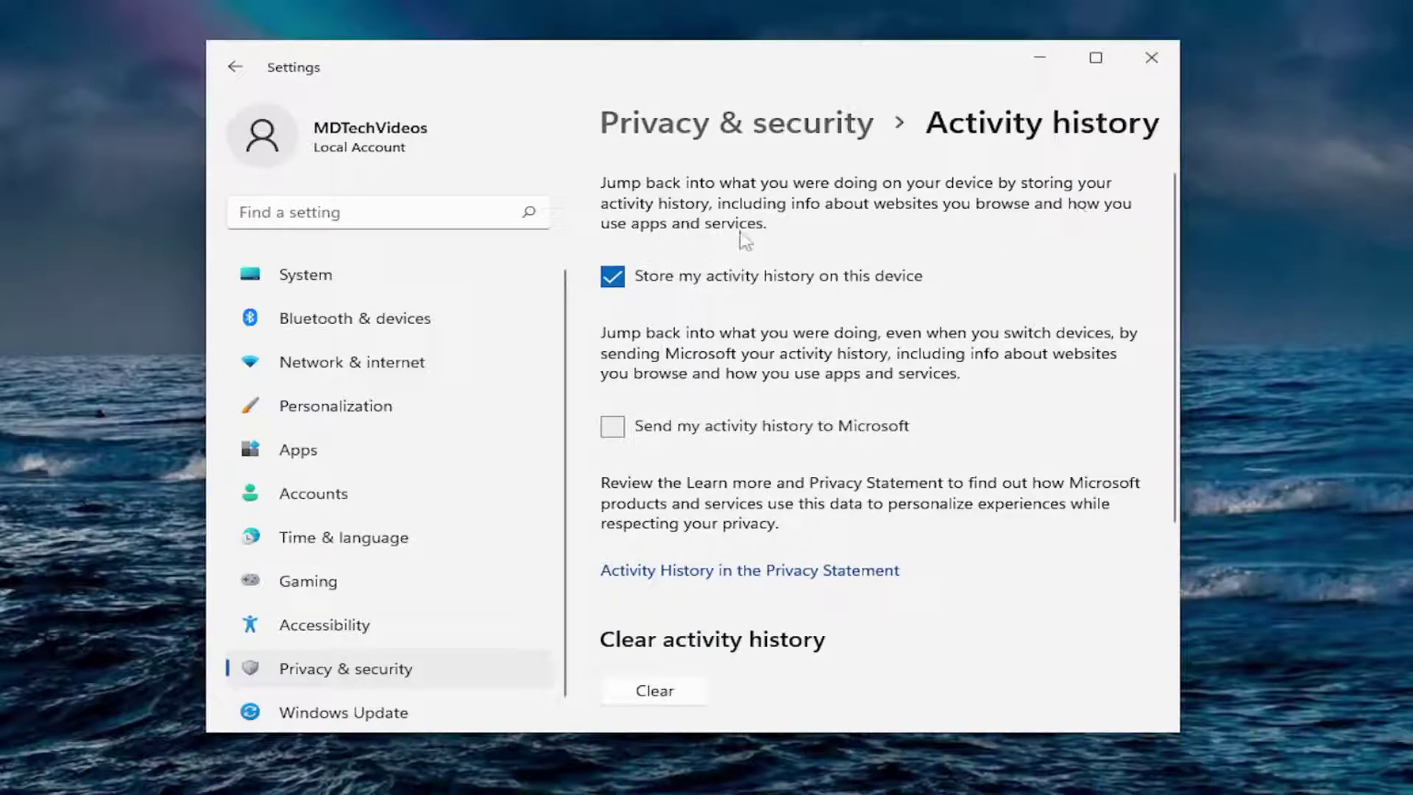
{"action": "left_click", "coordinate": [704, 284]}
{"action": "left_click", "coordinate": [613, 434]}
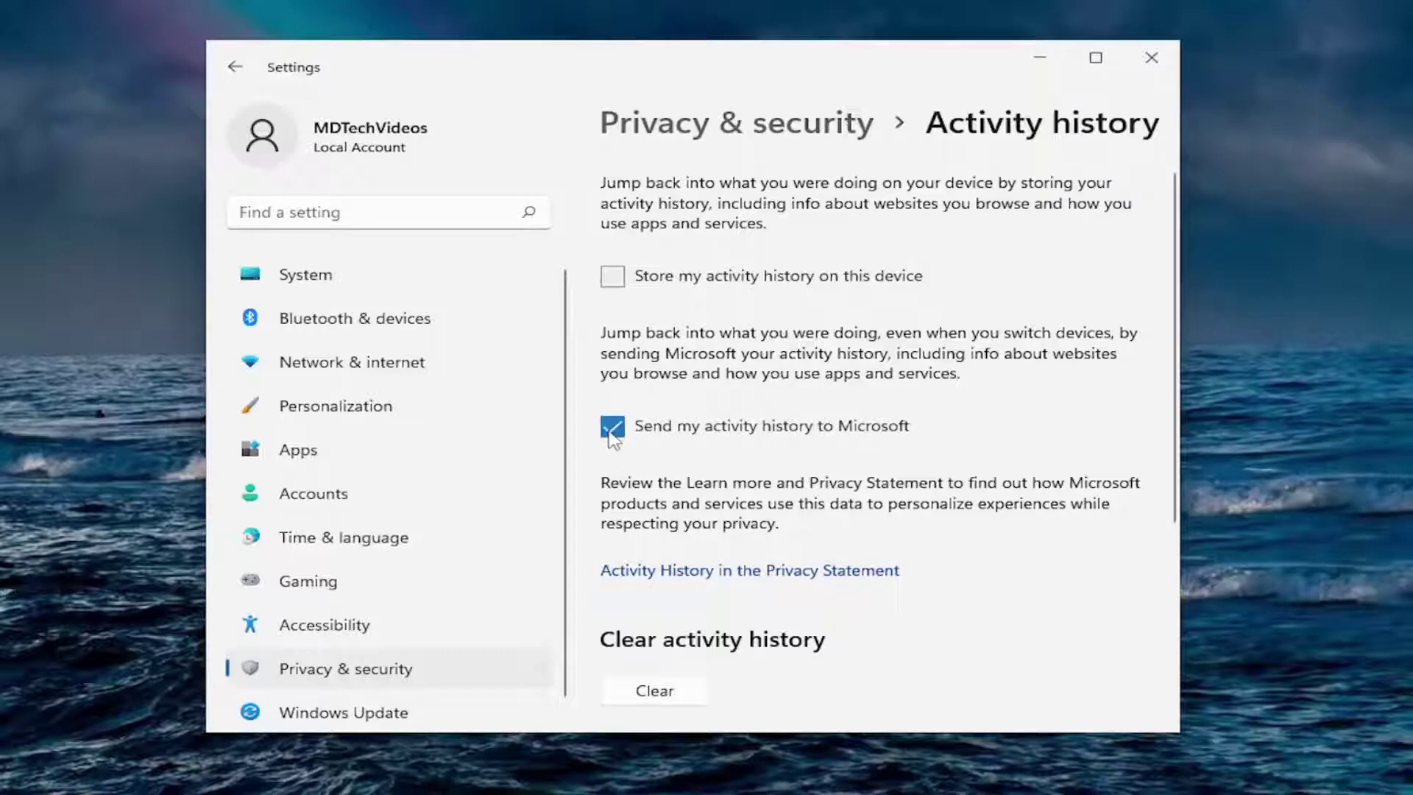
{"action": "left_click", "coordinate": [742, 434]}
{"action": "scroll", "coordinate": [663, 401], "scroll_direction": "down", "scroll_amount": 2}
{"action": "scroll", "coordinate": [642, 441], "scroll_direction": "down", "scroll_amount": 1}
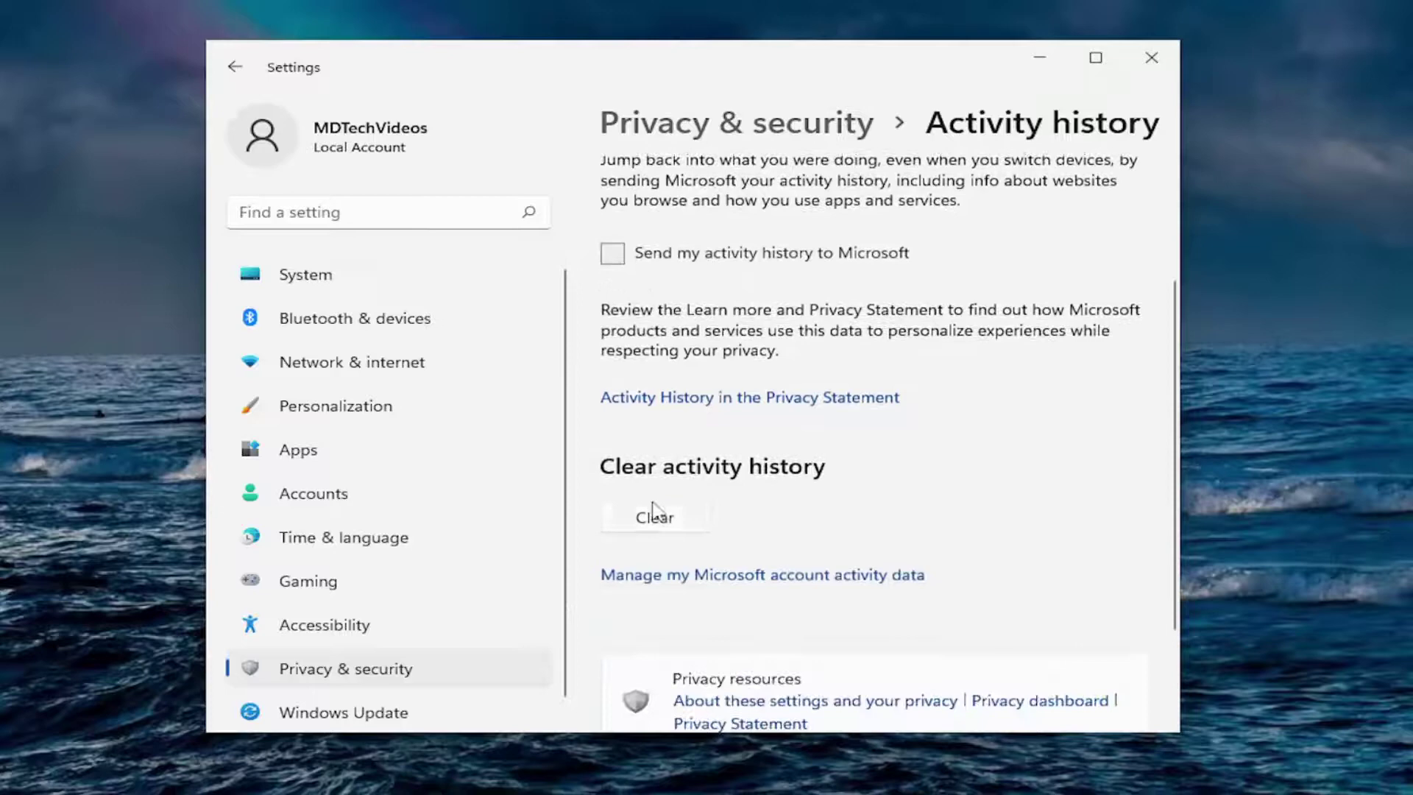
{"action": "left_click", "coordinate": [235, 66]}
In Search permissions, turn off cloud content search for both the Microsoft account and the Work or School account
{"action": "scroll", "coordinate": [882, 390], "scroll_direction": "down", "scroll_amount": 2}
{"action": "scroll", "coordinate": [881, 414], "scroll_direction": "down", "scroll_amount": 6}
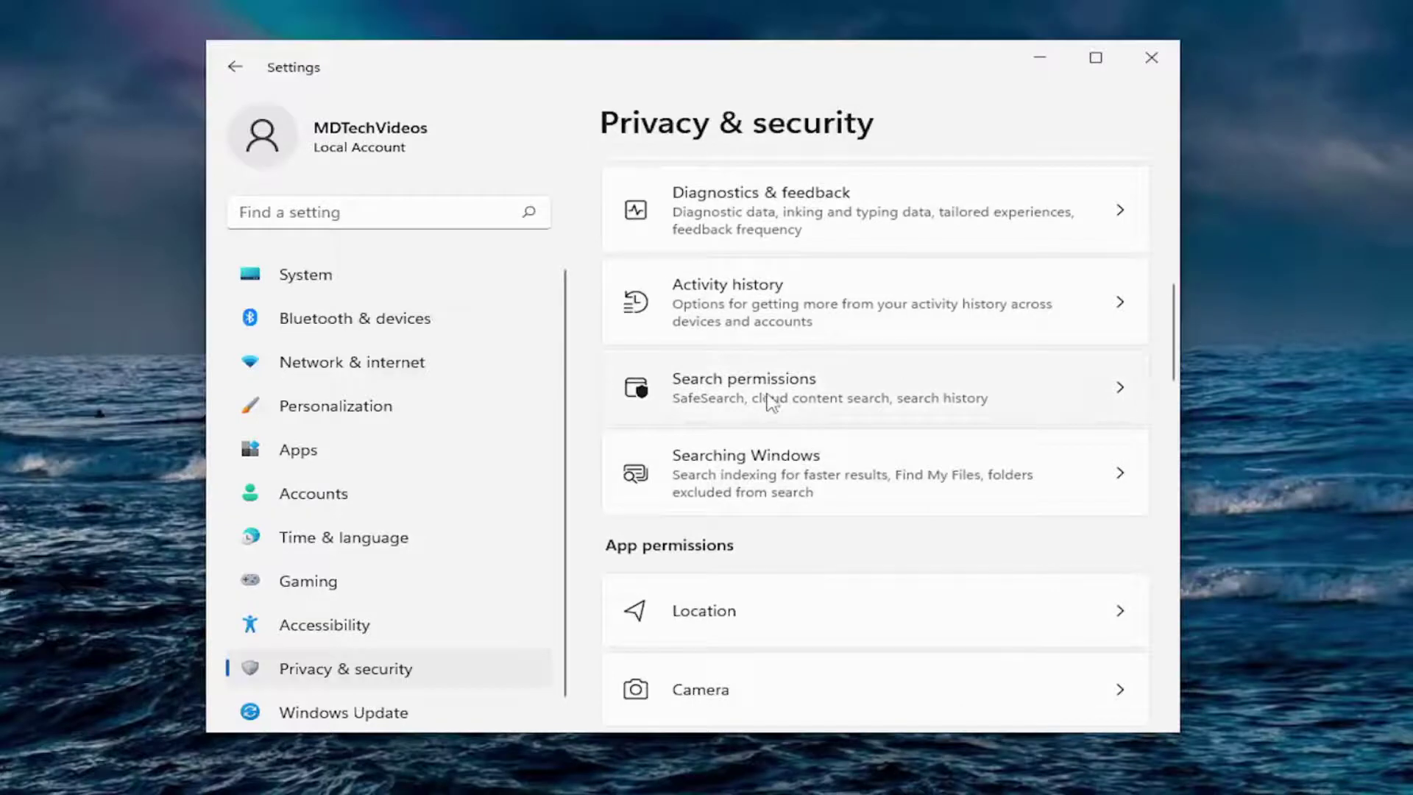
{"action": "left_click", "coordinate": [769, 404]}
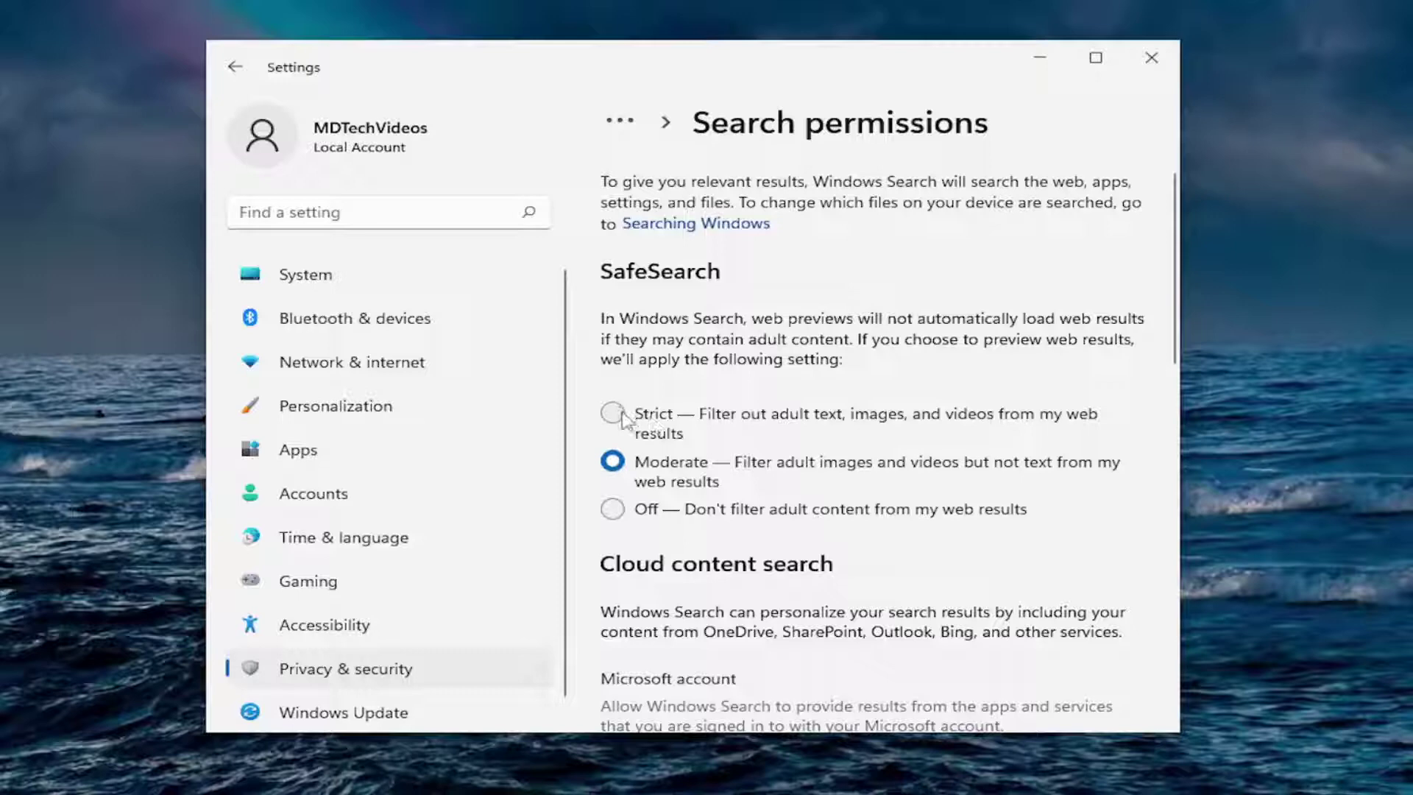
{"action": "scroll", "coordinate": [666, 493], "scroll_direction": "down", "scroll_amount": 3}
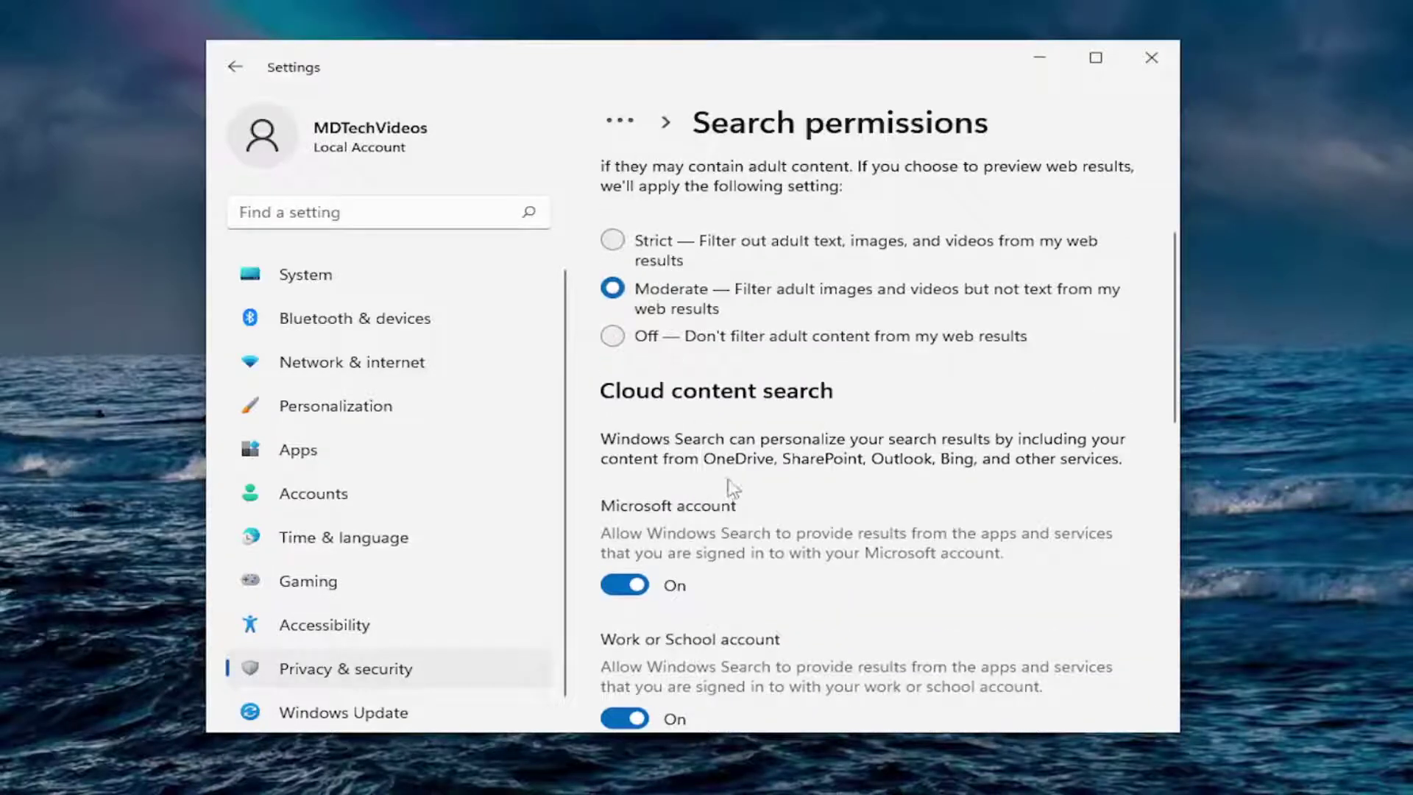
{"action": "scroll", "coordinate": [729, 482], "scroll_direction": "down", "scroll_amount": 2}
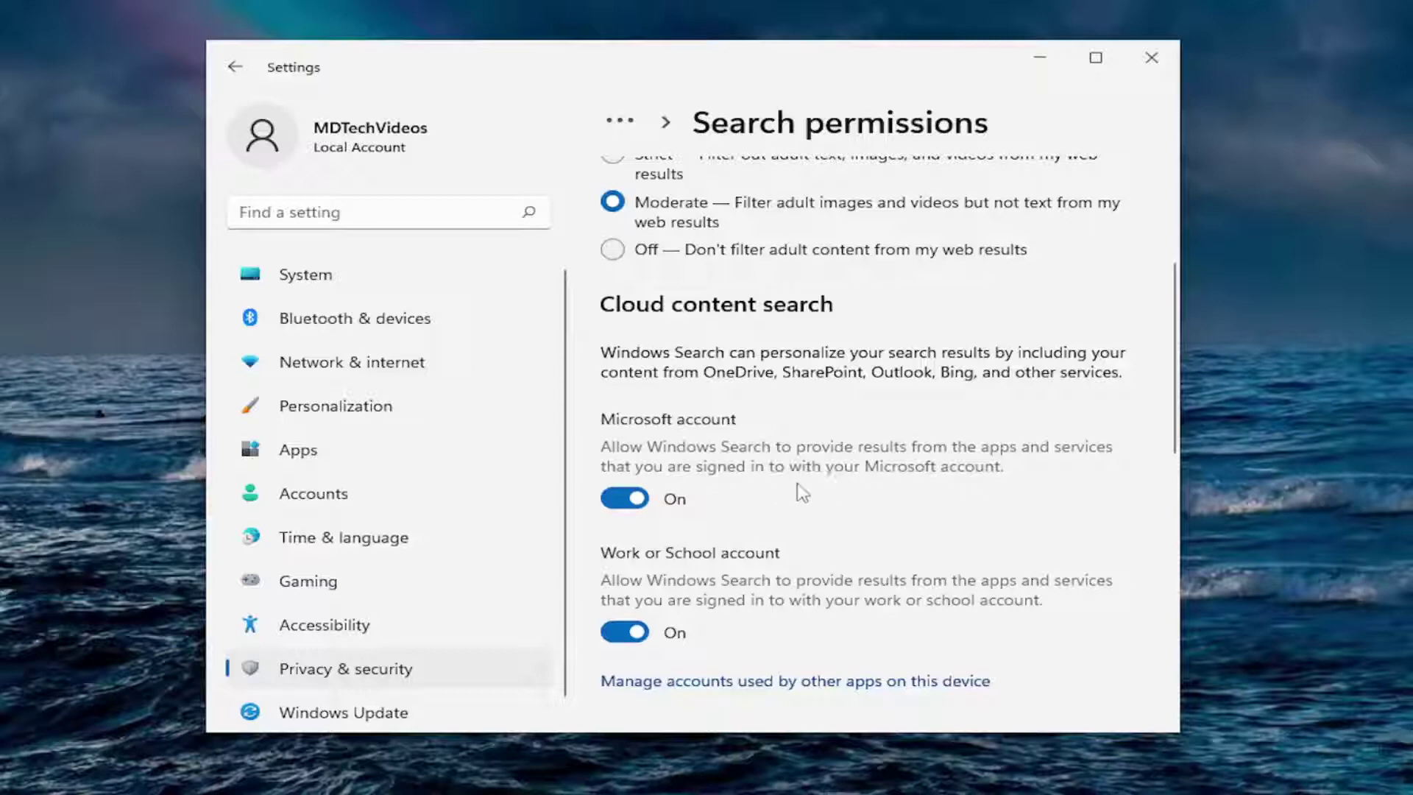
{"action": "left_click", "coordinate": [647, 505]}
{"action": "scroll", "coordinate": [736, 478], "scroll_direction": "down", "scroll_amount": 1}
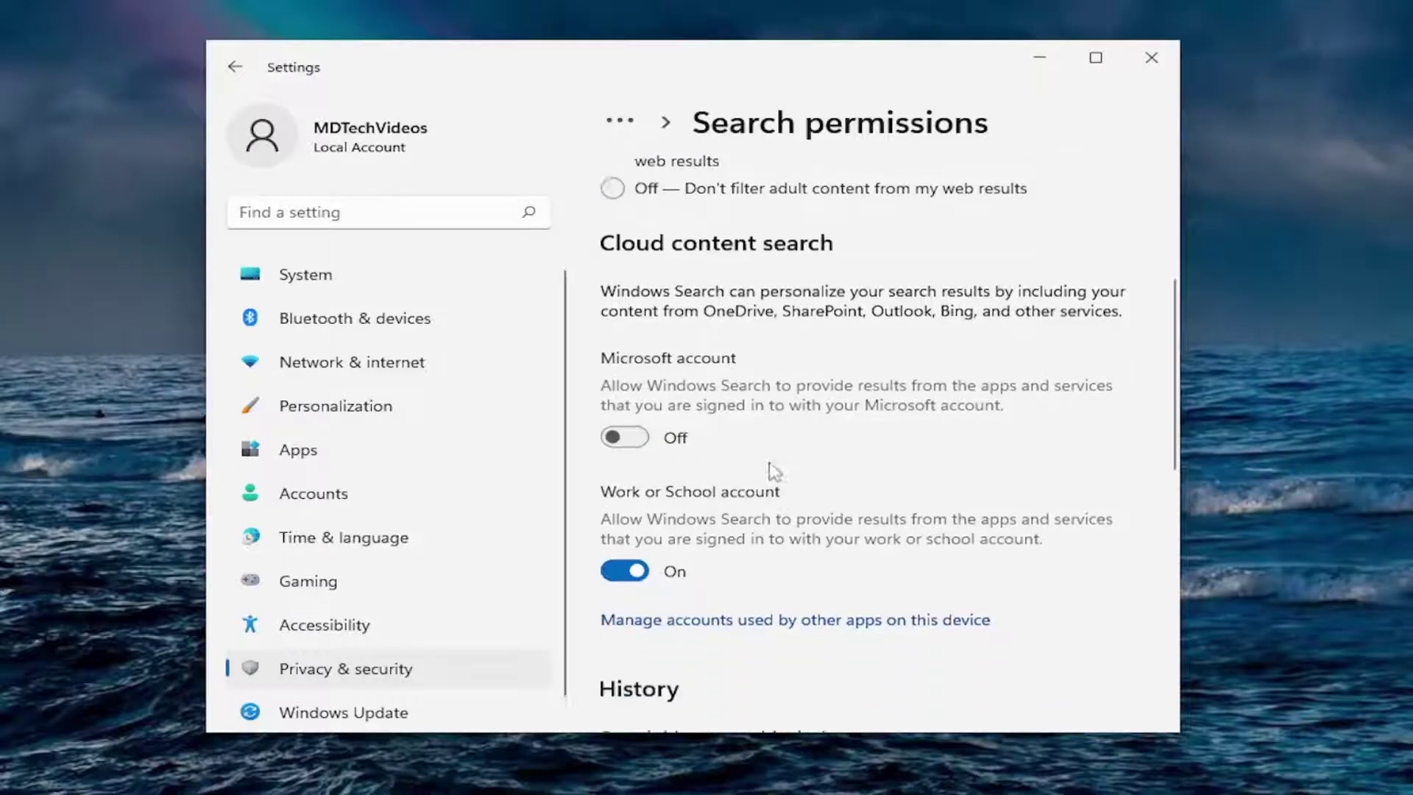
{"action": "left_click", "coordinate": [627, 547]}
{"action": "scroll", "coordinate": [726, 500], "scroll_direction": "down", "scroll_amount": 1}
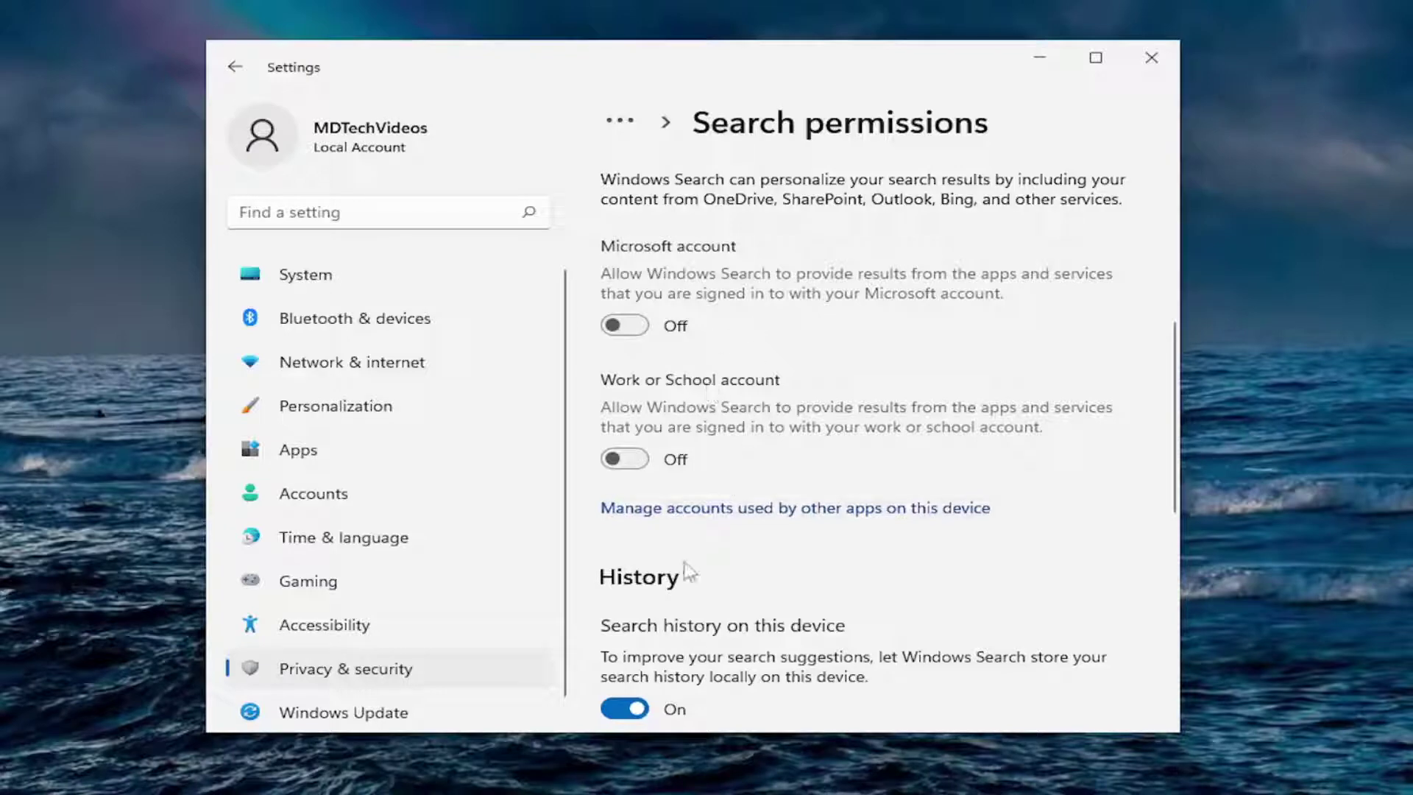
Turn off Search history on this device and return to the Privacy & security overview
{"action": "scroll", "coordinate": [699, 541], "scroll_direction": "down", "scroll_amount": 2}
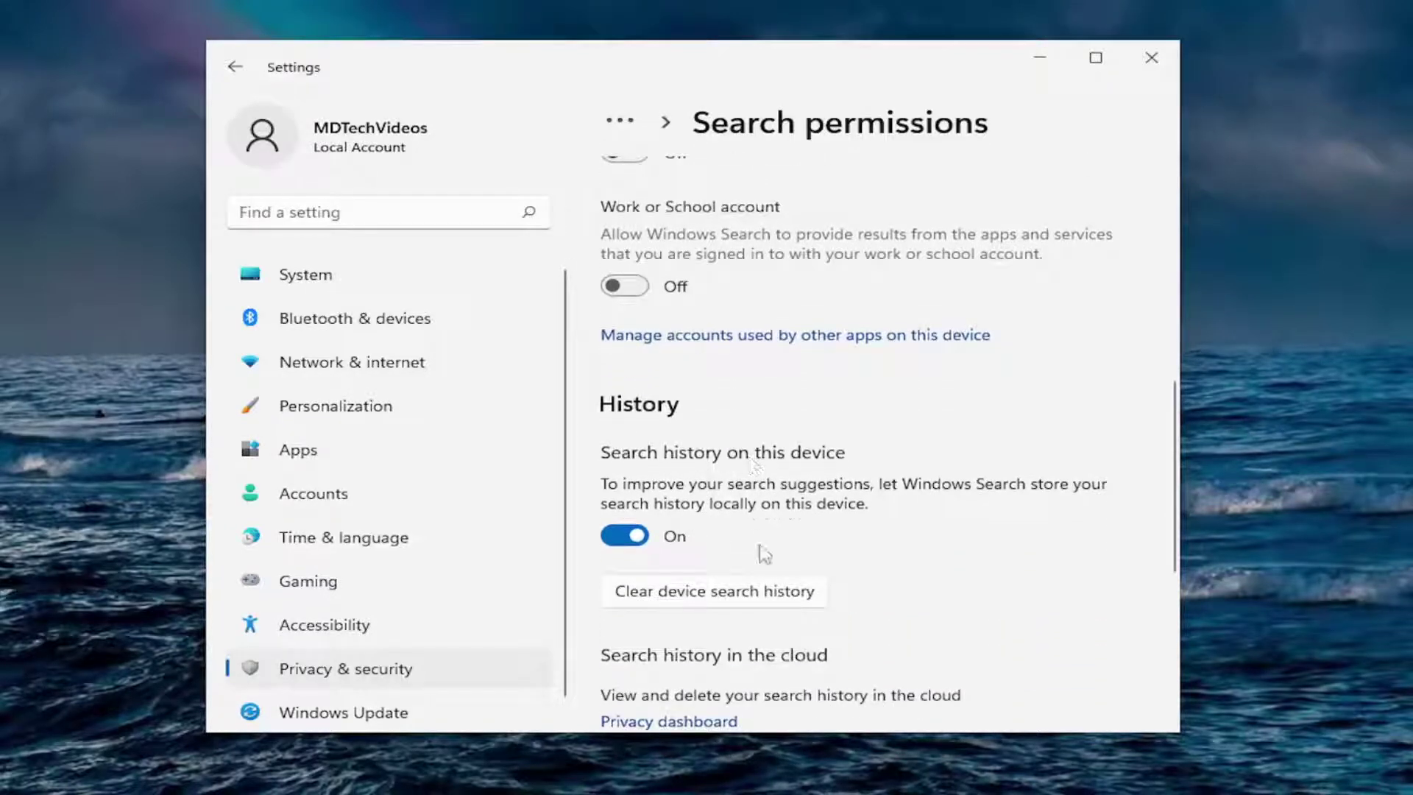
{"action": "left_click", "coordinate": [624, 535]}
{"action": "scroll", "coordinate": [792, 502], "scroll_direction": "down", "scroll_amount": 2}
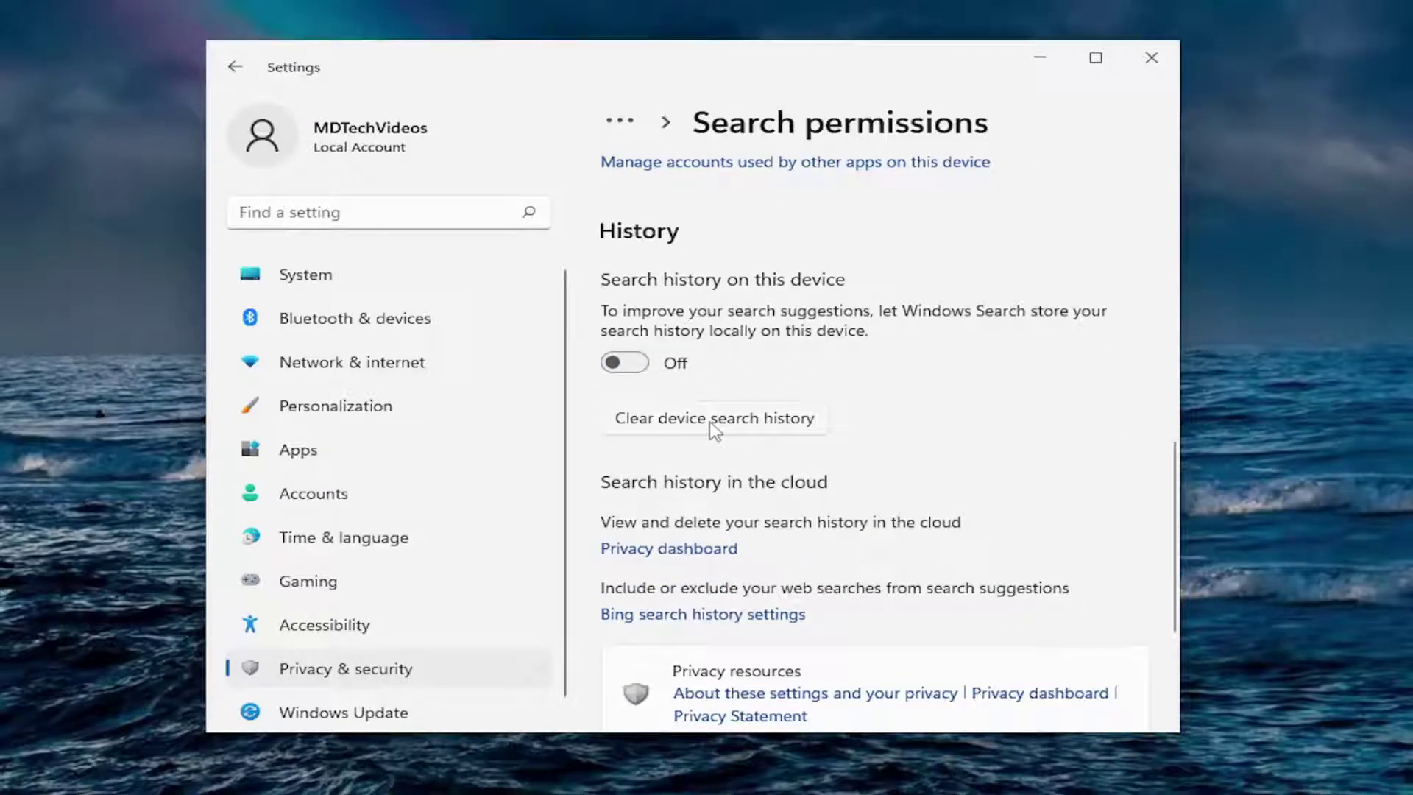
{"action": "scroll", "coordinate": [633, 434], "scroll_direction": "down", "scroll_amount": 2}
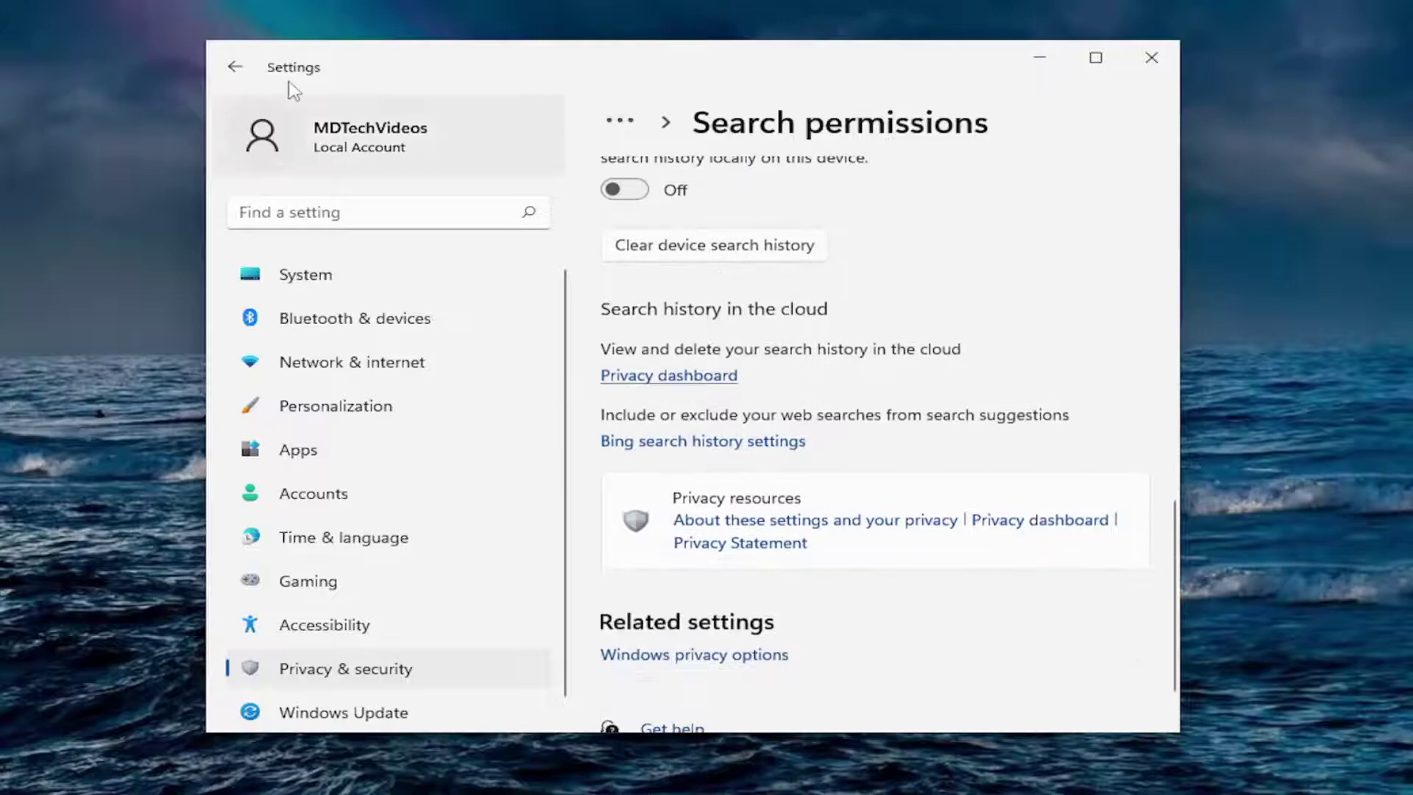
{"action": "left_click", "coordinate": [235, 66]}
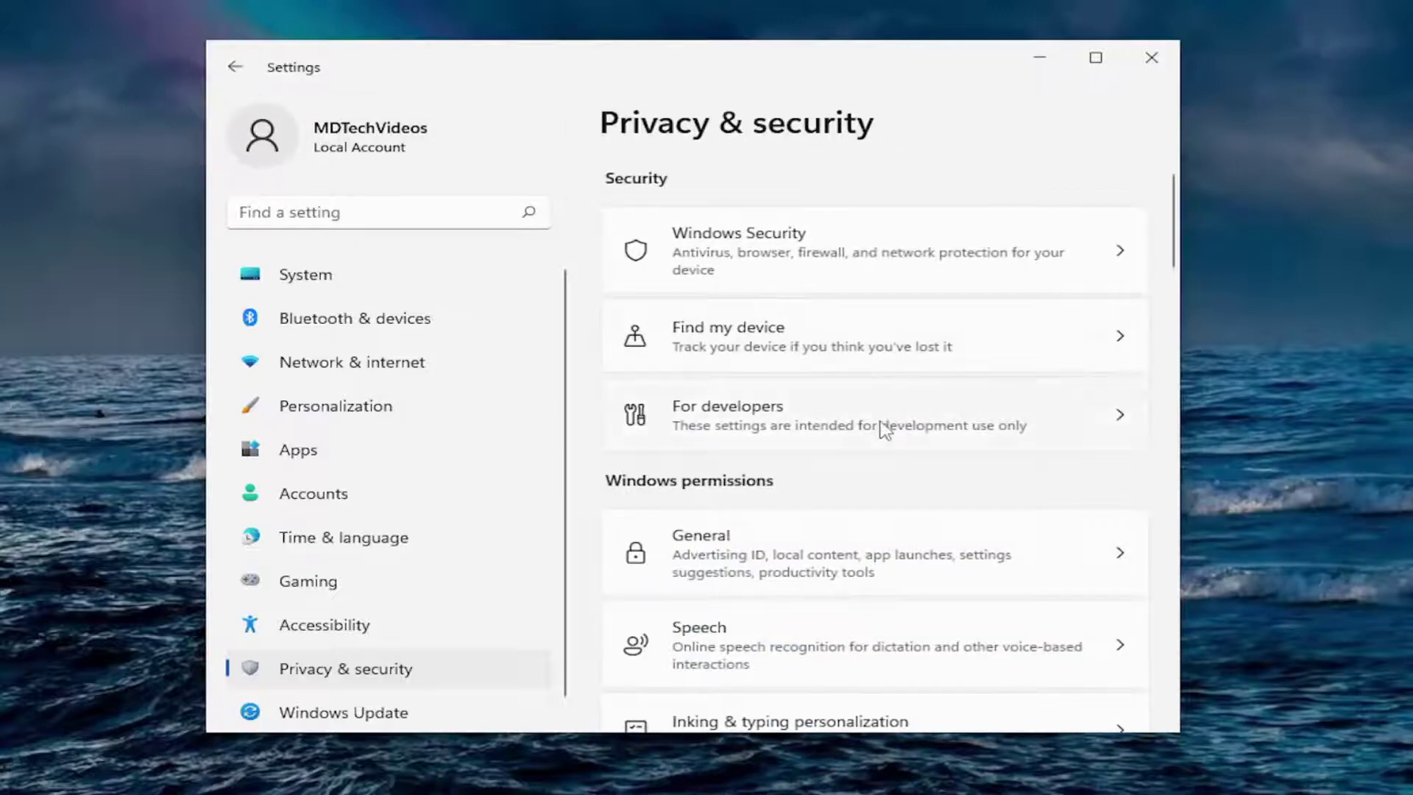
Review the Searching Windows page, including Find my files, excluded folders and related indexing settings, and return to the overview
{"action": "scroll", "coordinate": [885, 429], "scroll_direction": "down", "scroll_amount": 4}
{"action": "scroll", "coordinate": [885, 429], "scroll_direction": "down", "scroll_amount": 3}
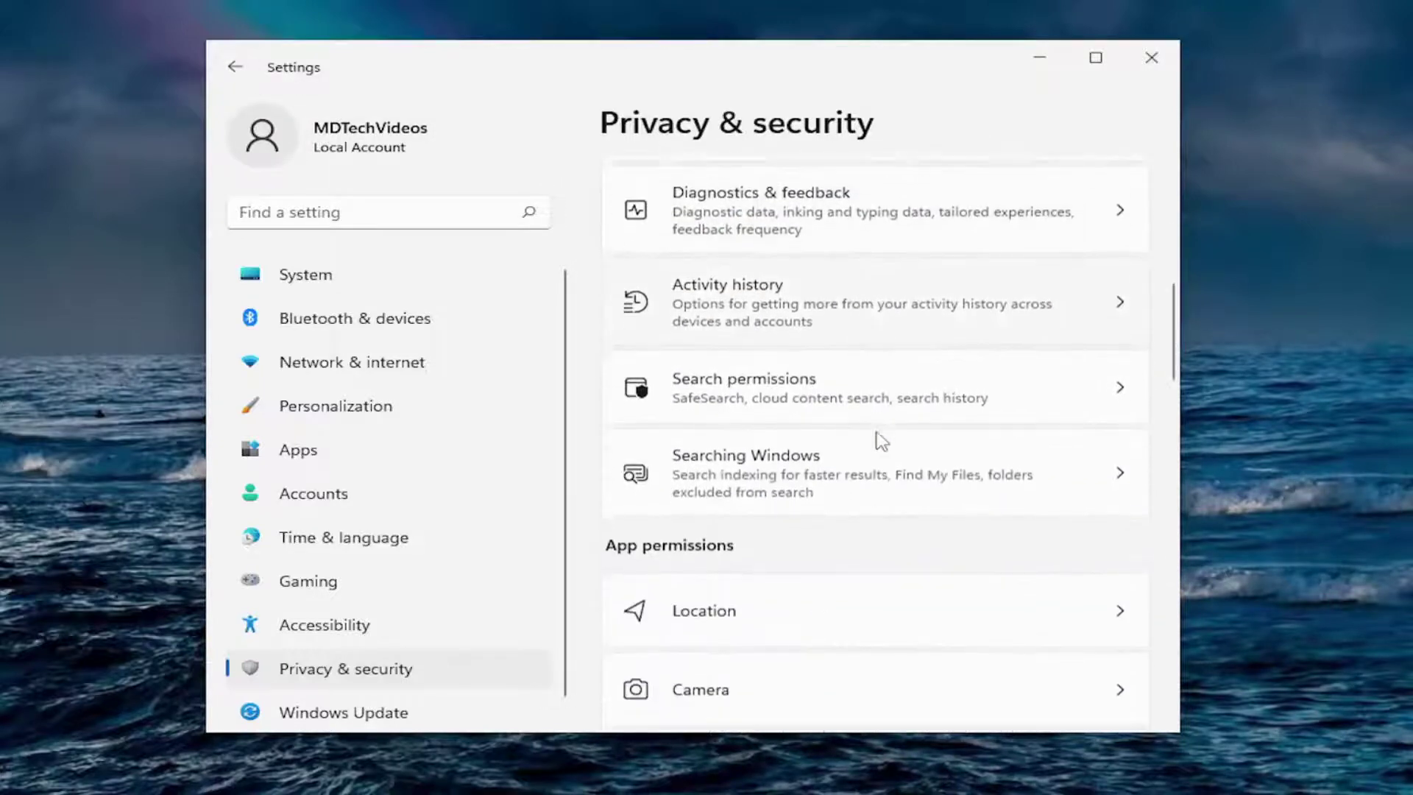
{"action": "left_click", "coordinate": [765, 483]}
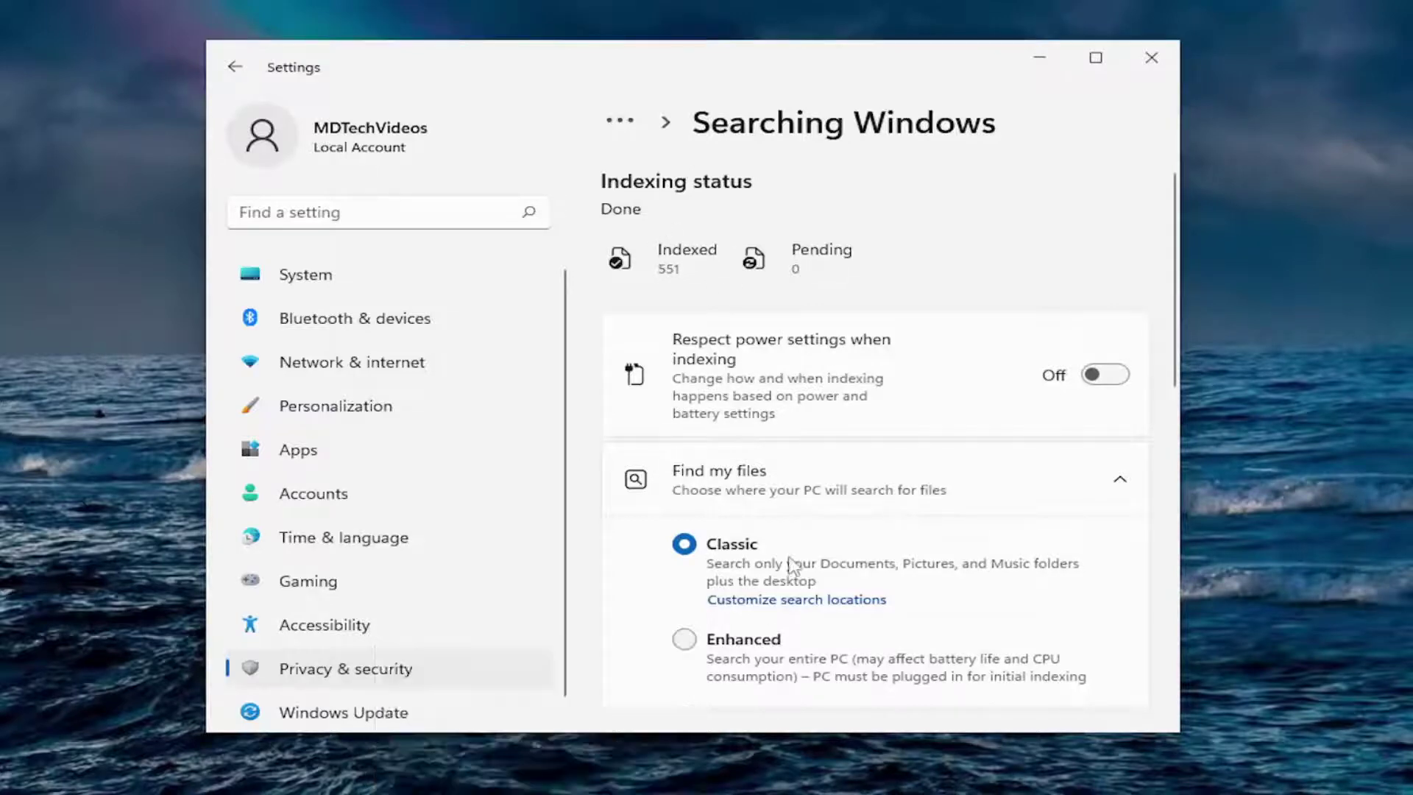
{"action": "scroll", "coordinate": [798, 383], "scroll_direction": "down", "scroll_amount": 3}
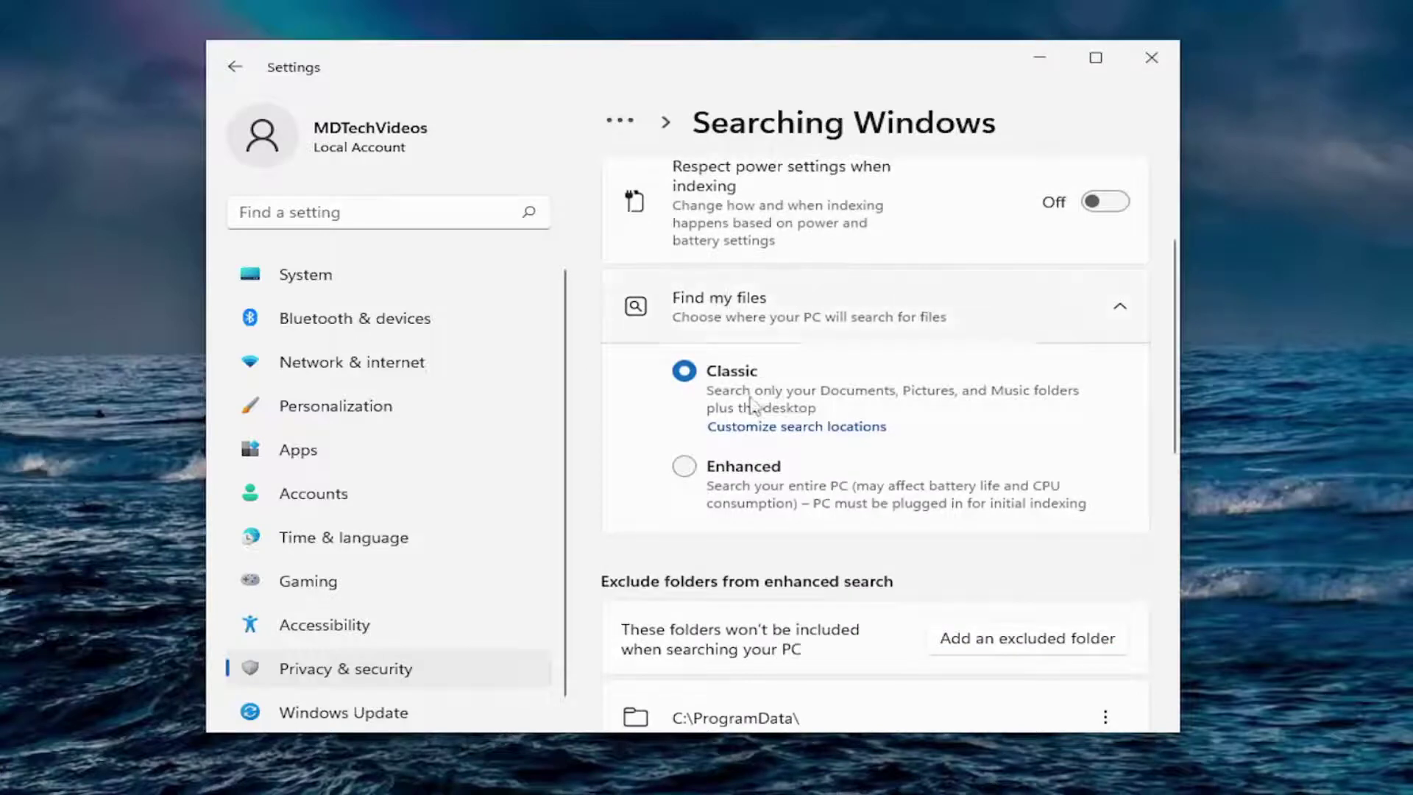
{"action": "scroll", "coordinate": [797, 401], "scroll_direction": "down", "scroll_amount": 3}
{"action": "scroll", "coordinate": [798, 403], "scroll_direction": "down", "scroll_amount": 8}
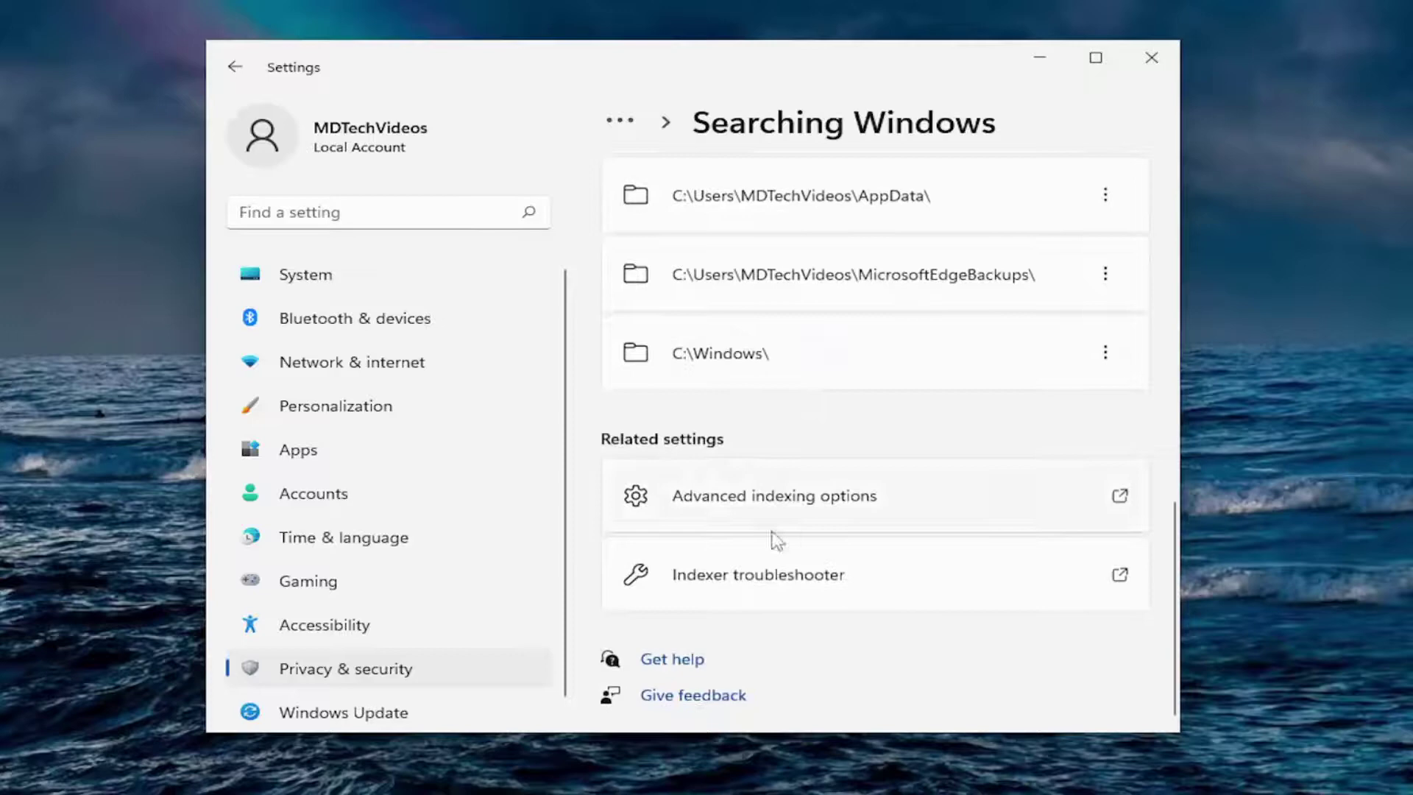
{"action": "left_click", "coordinate": [235, 66]}
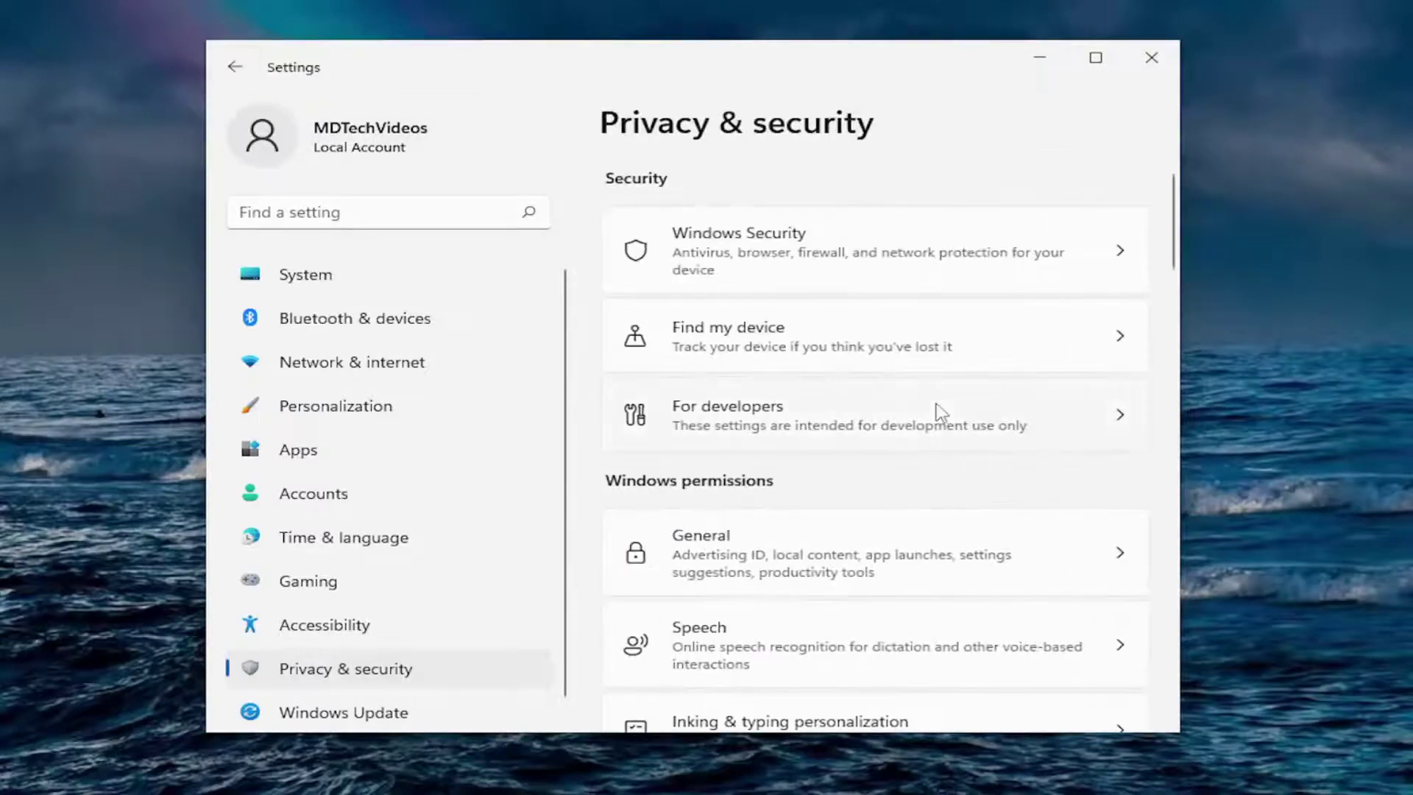
Open the Location app permission and examine Location services and the per-app location access settings
{"action": "scroll", "coordinate": [933, 411], "scroll_direction": "down", "scroll_amount": 10}
{"action": "scroll", "coordinate": [933, 411], "scroll_direction": "down", "scroll_amount": 4}
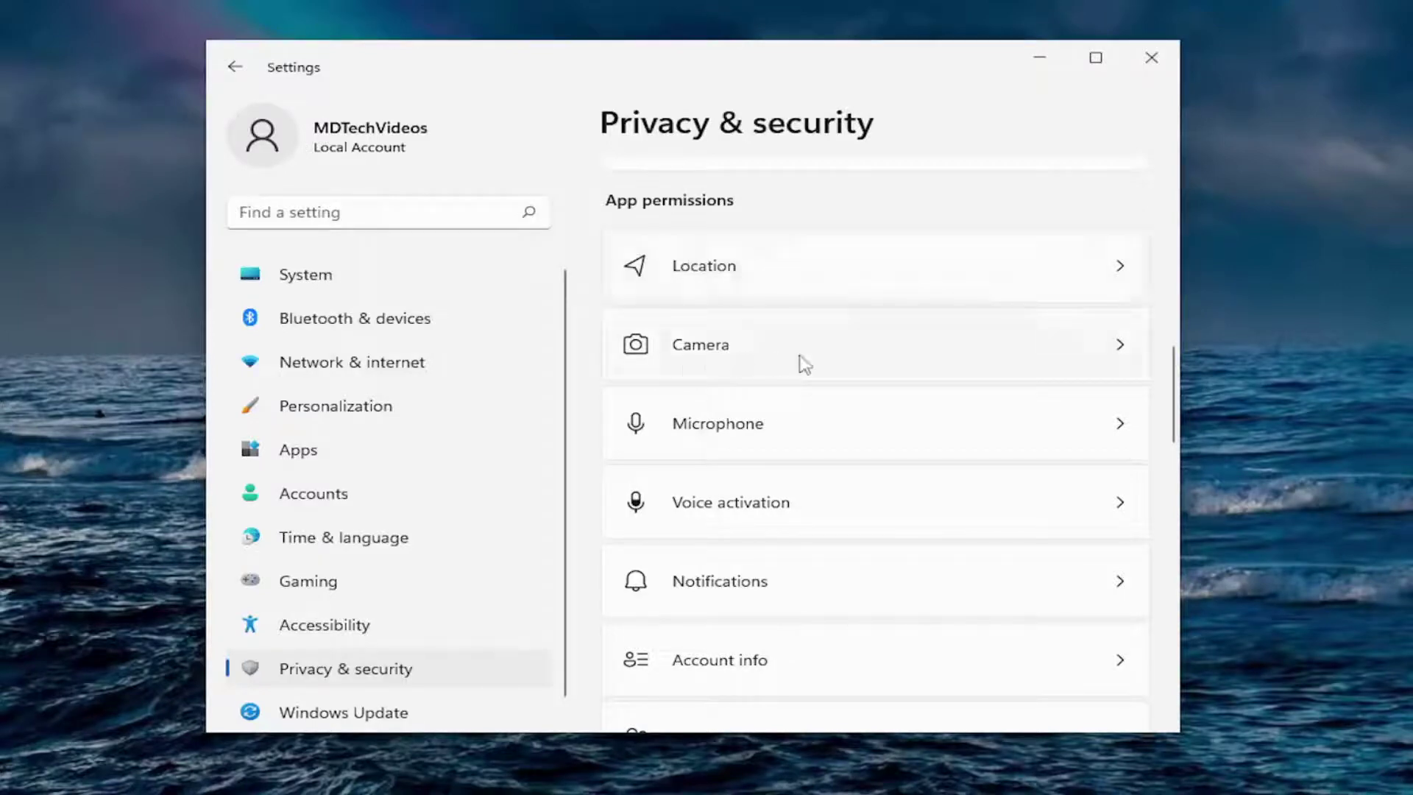
{"action": "scroll", "coordinate": [757, 426], "scroll_direction": "down", "scroll_amount": 1}
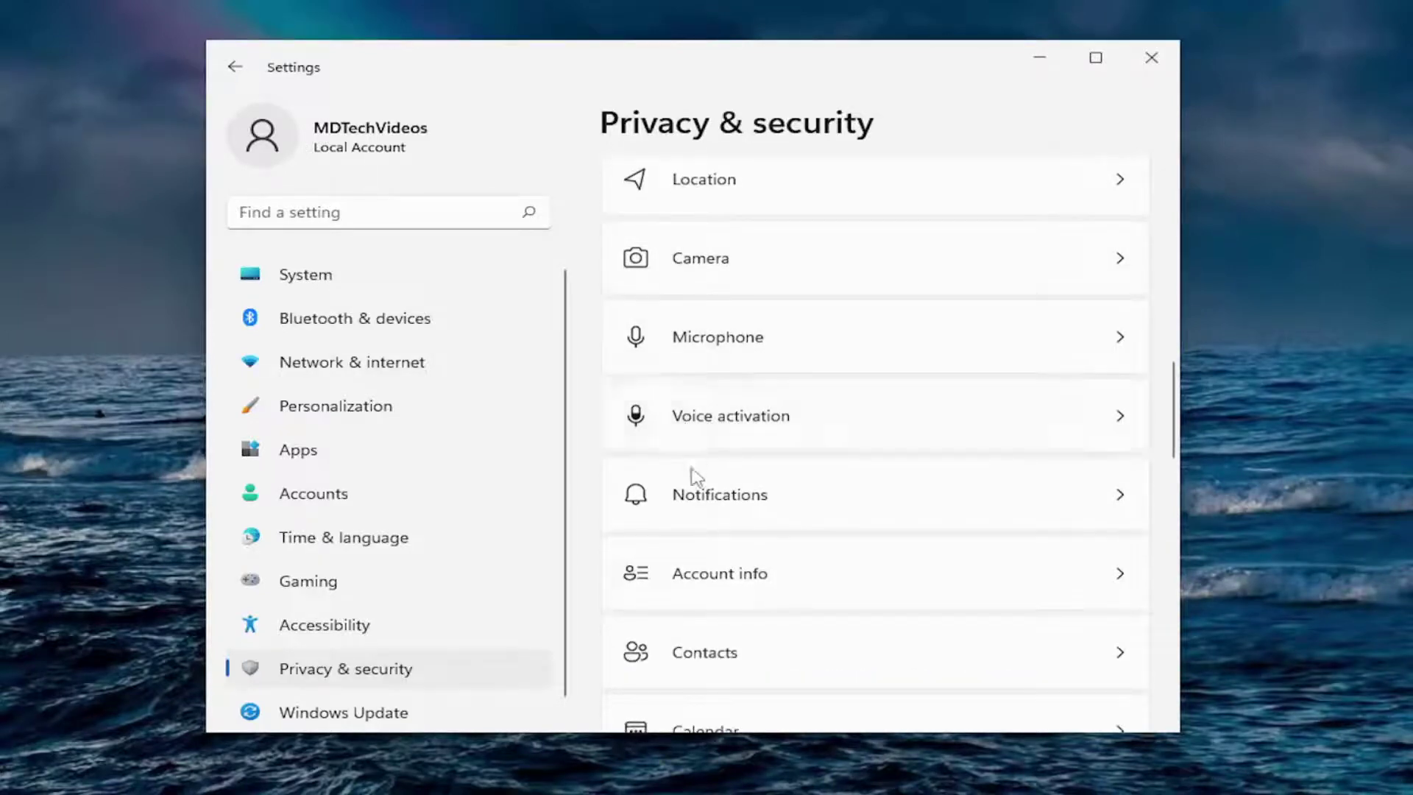
{"action": "scroll", "coordinate": [711, 412], "scroll_direction": "up", "scroll_amount": 1}
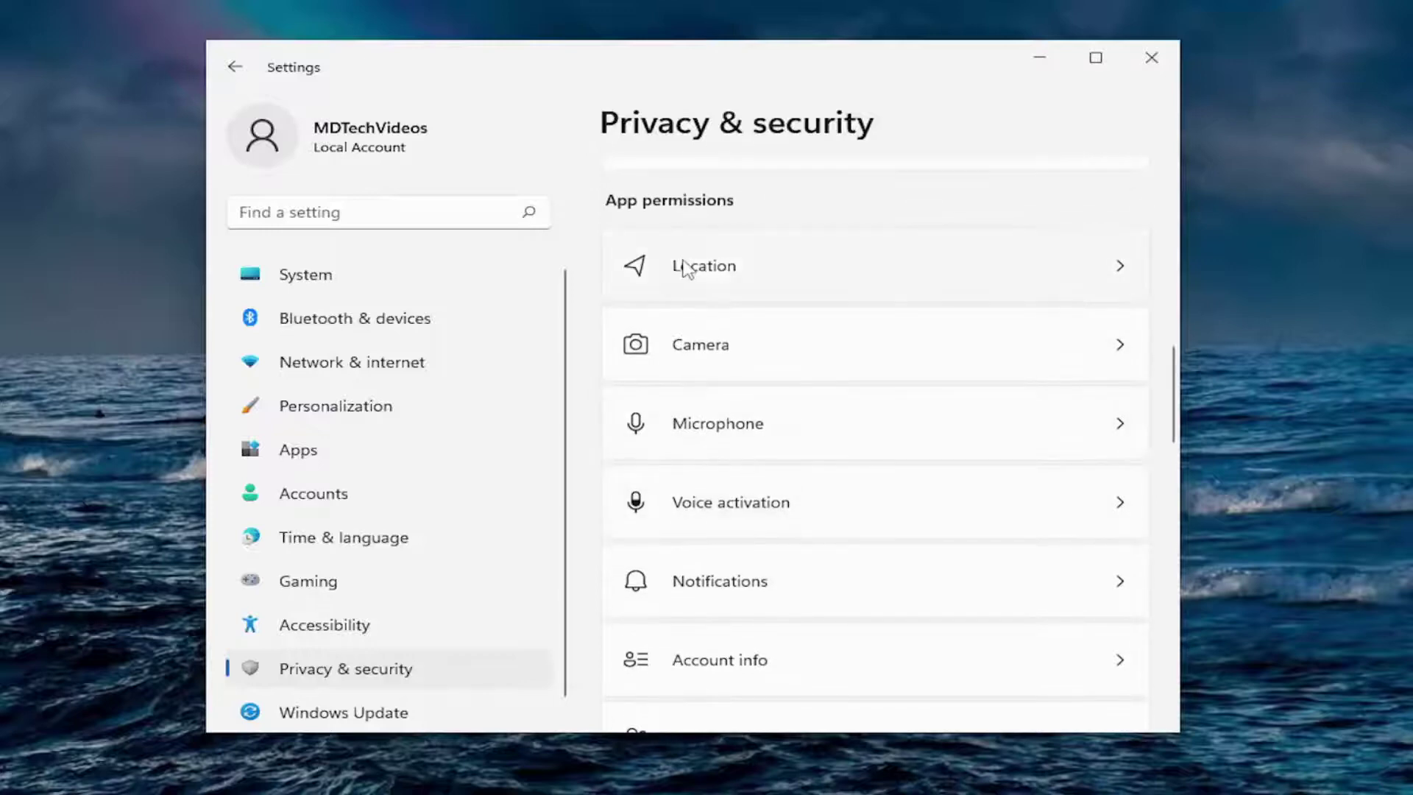
{"action": "left_click", "coordinate": [685, 267]}
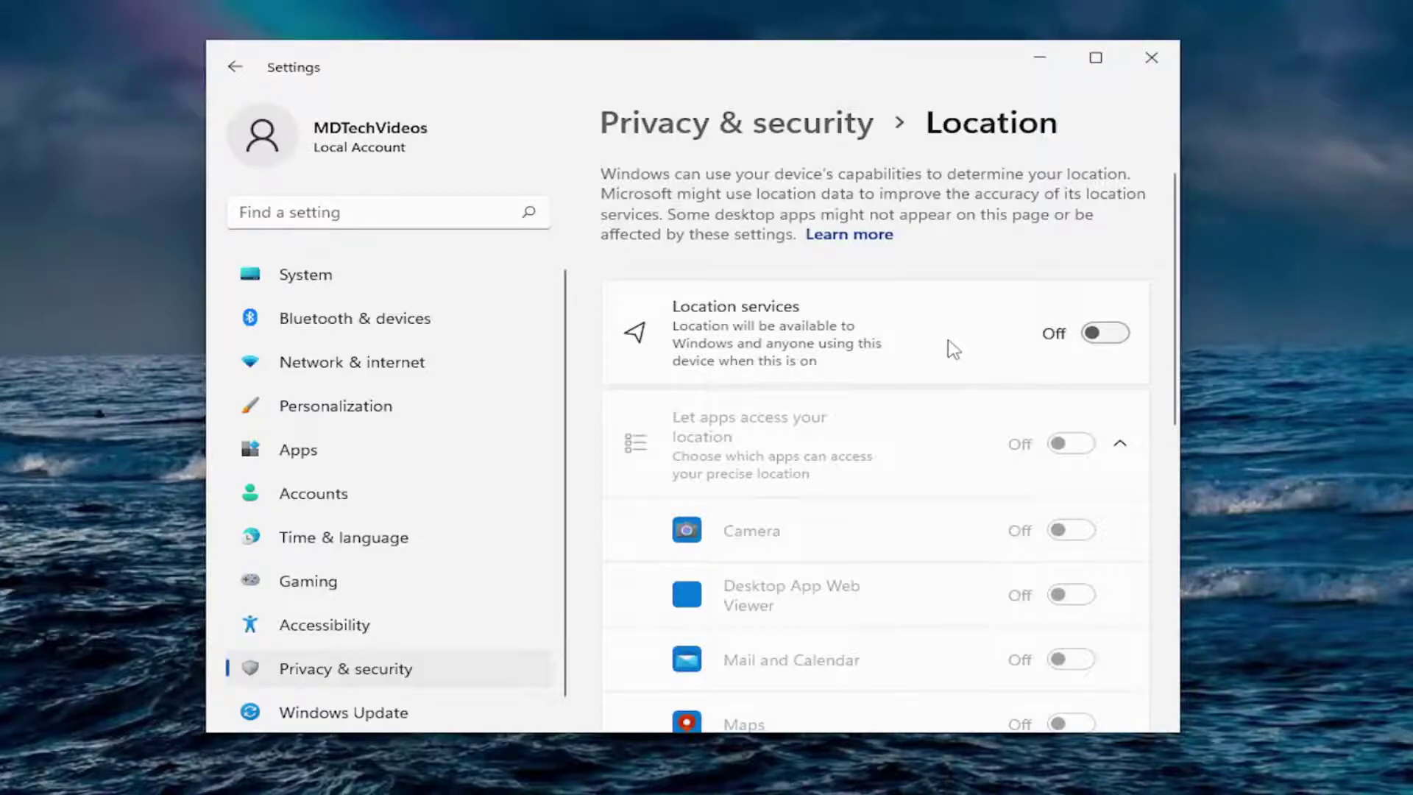
{"action": "scroll", "coordinate": [920, 364], "scroll_direction": "down", "scroll_amount": 1}
{"action": "scroll", "coordinate": [1016, 306], "scroll_direction": "up", "scroll_amount": 1}
{"action": "scroll", "coordinate": [979, 456], "scroll_direction": "down", "scroll_amount": 1}
{"action": "scroll", "coordinate": [934, 515], "scroll_direction": "down", "scroll_amount": 1}
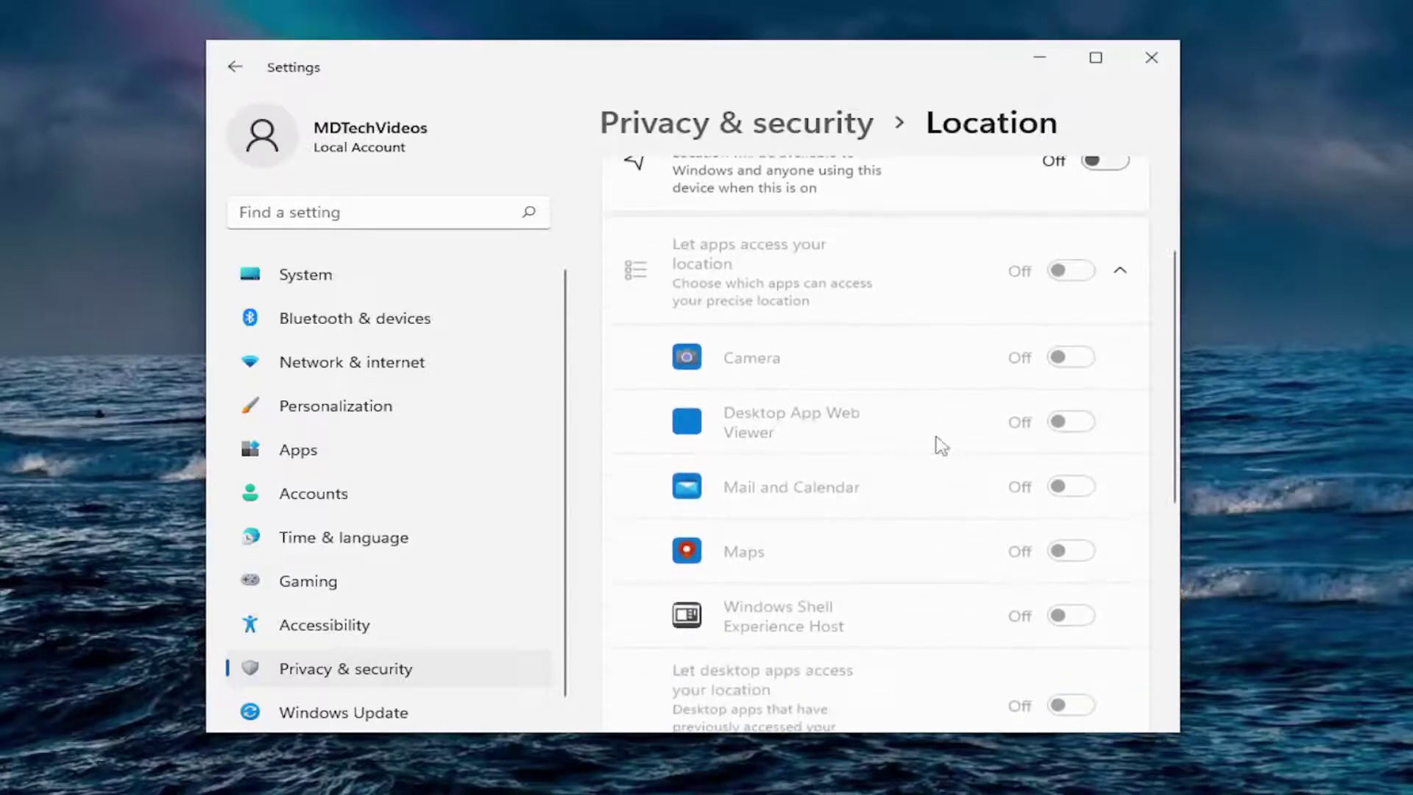
Leave the Location page and open the Camera settings under App permissions
{"action": "left_click", "coordinate": [235, 67]}
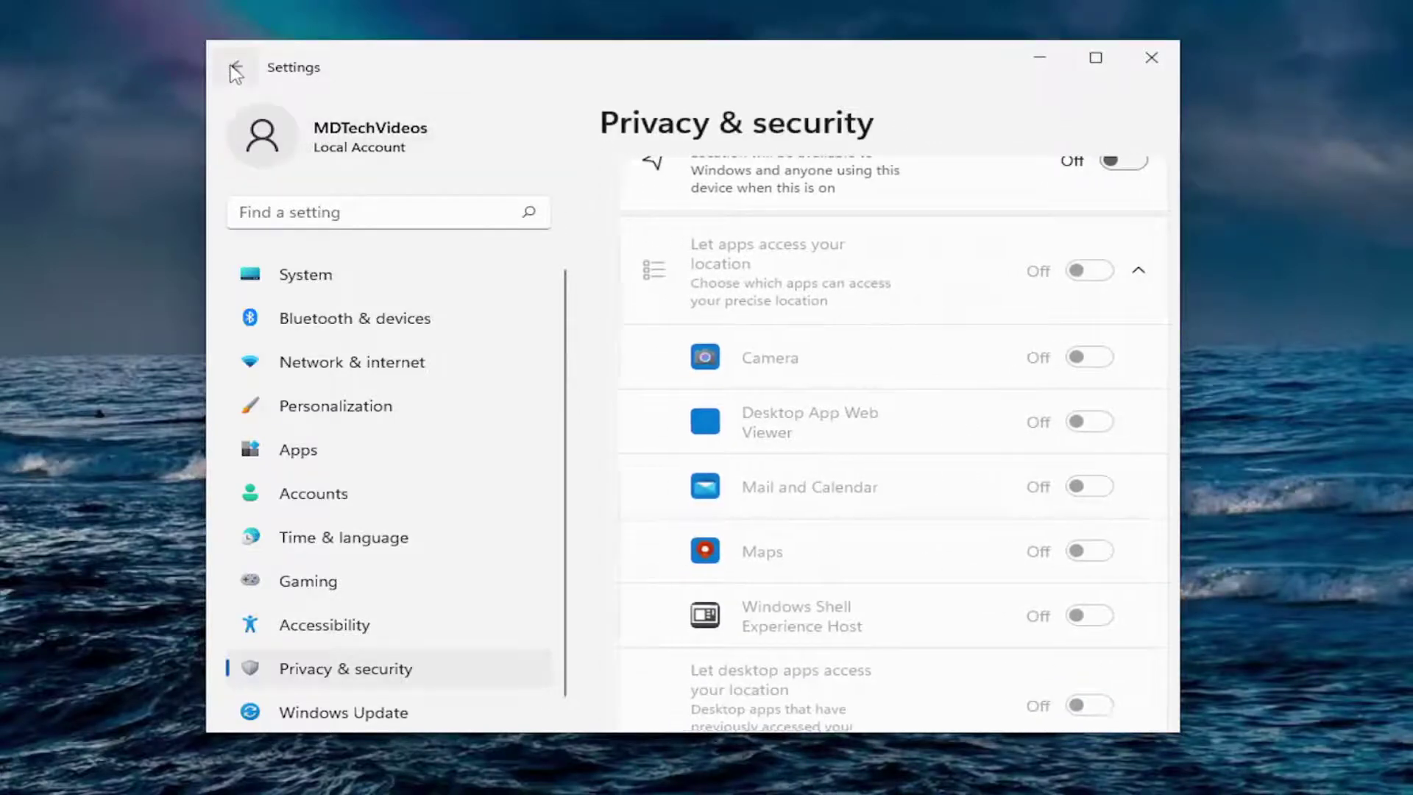
{"action": "scroll", "coordinate": [820, 445], "scroll_direction": "down", "scroll_amount": 10}
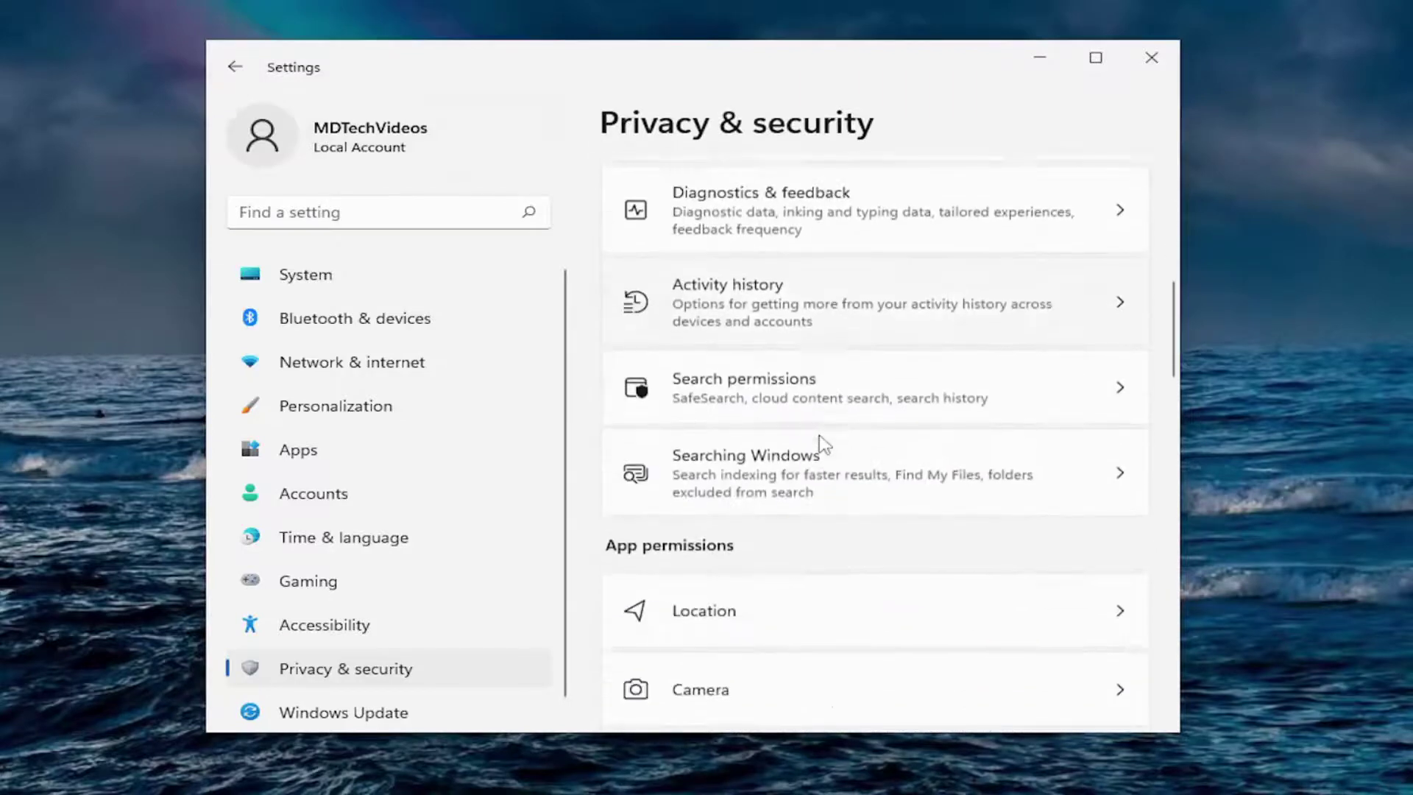
{"action": "left_click", "coordinate": [725, 434]}
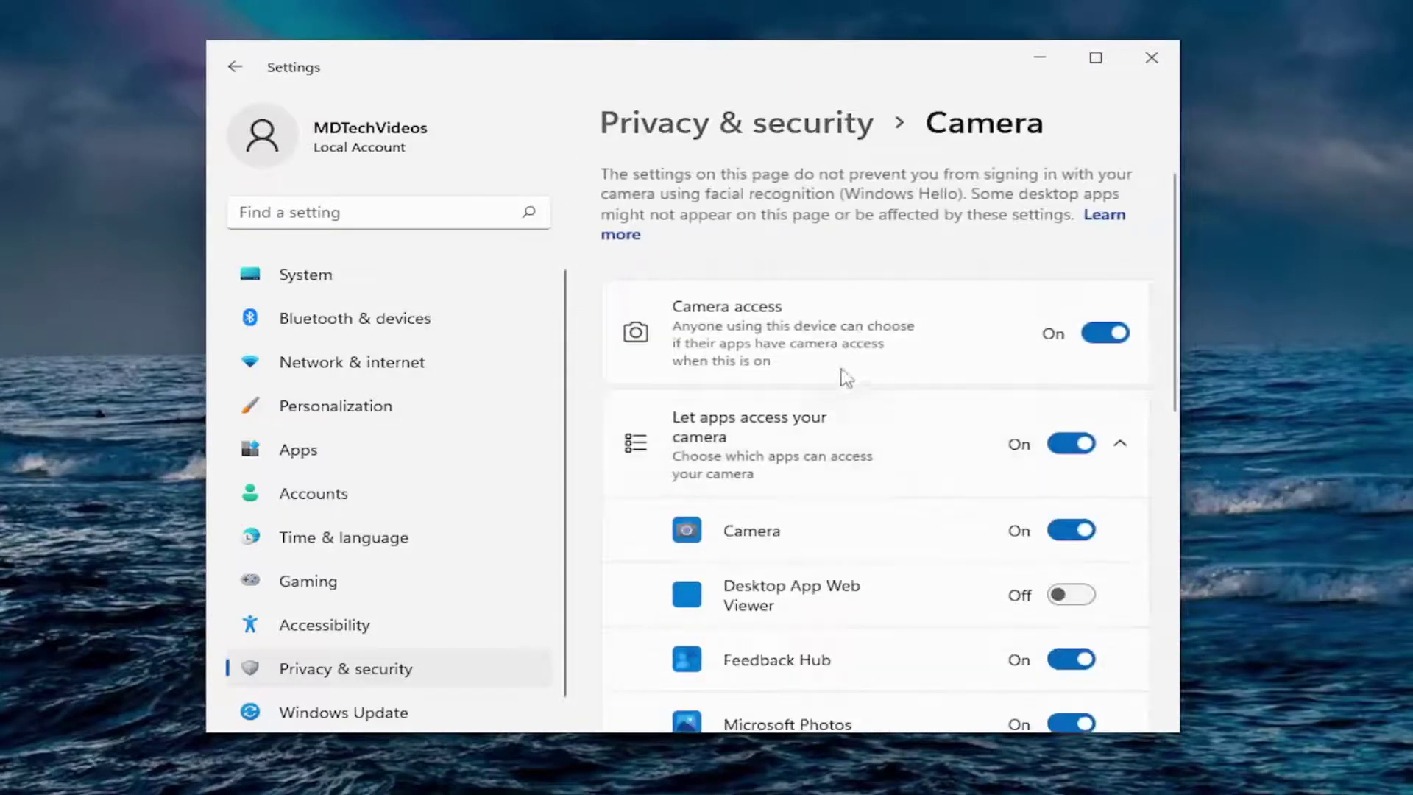
Try switching Camera access and Let apps access your camera off, and turn both back on
{"action": "left_click", "coordinate": [1106, 340]}
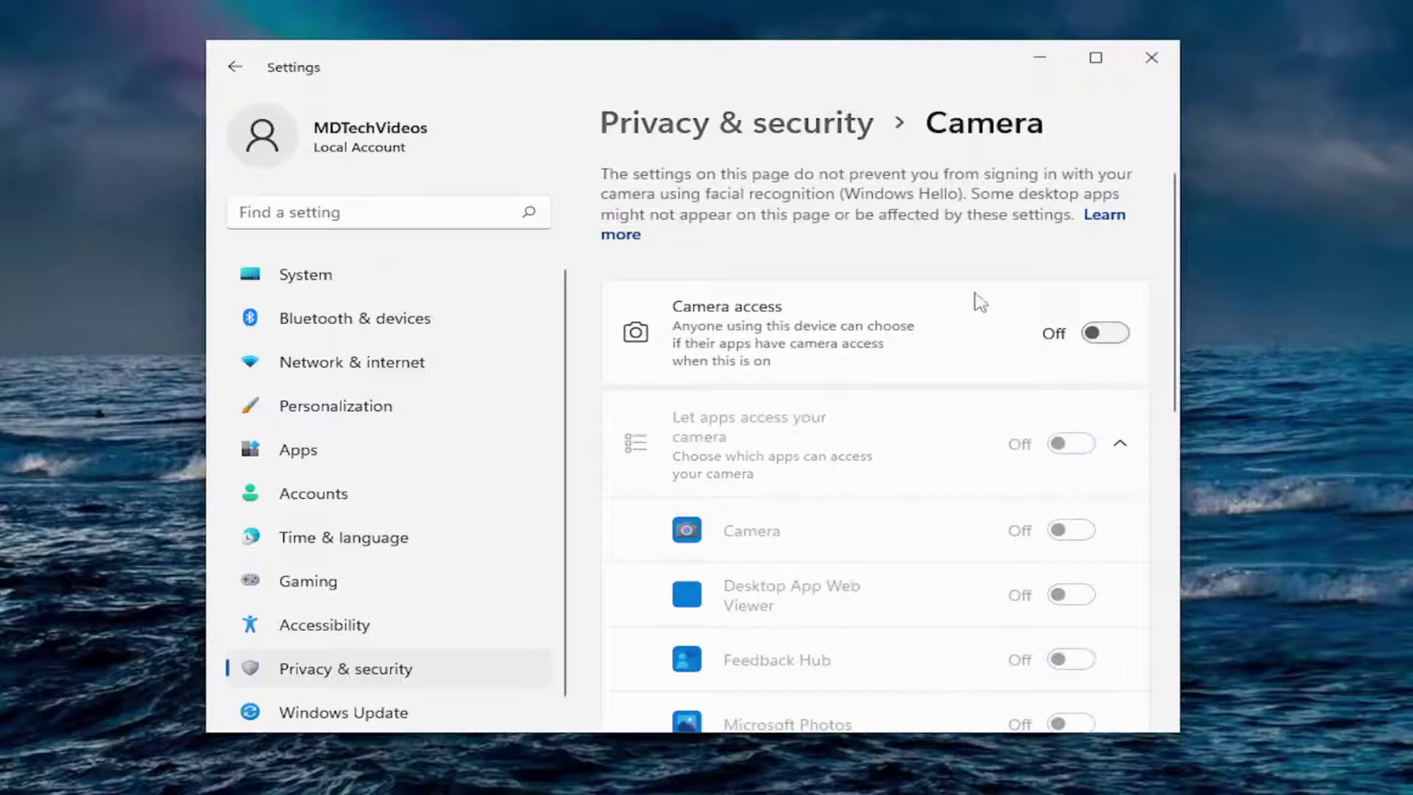
{"action": "scroll", "coordinate": [980, 302], "scroll_direction": "down", "scroll_amount": 3}
{"action": "scroll", "coordinate": [1041, 353], "scroll_direction": "up", "scroll_amount": 3}
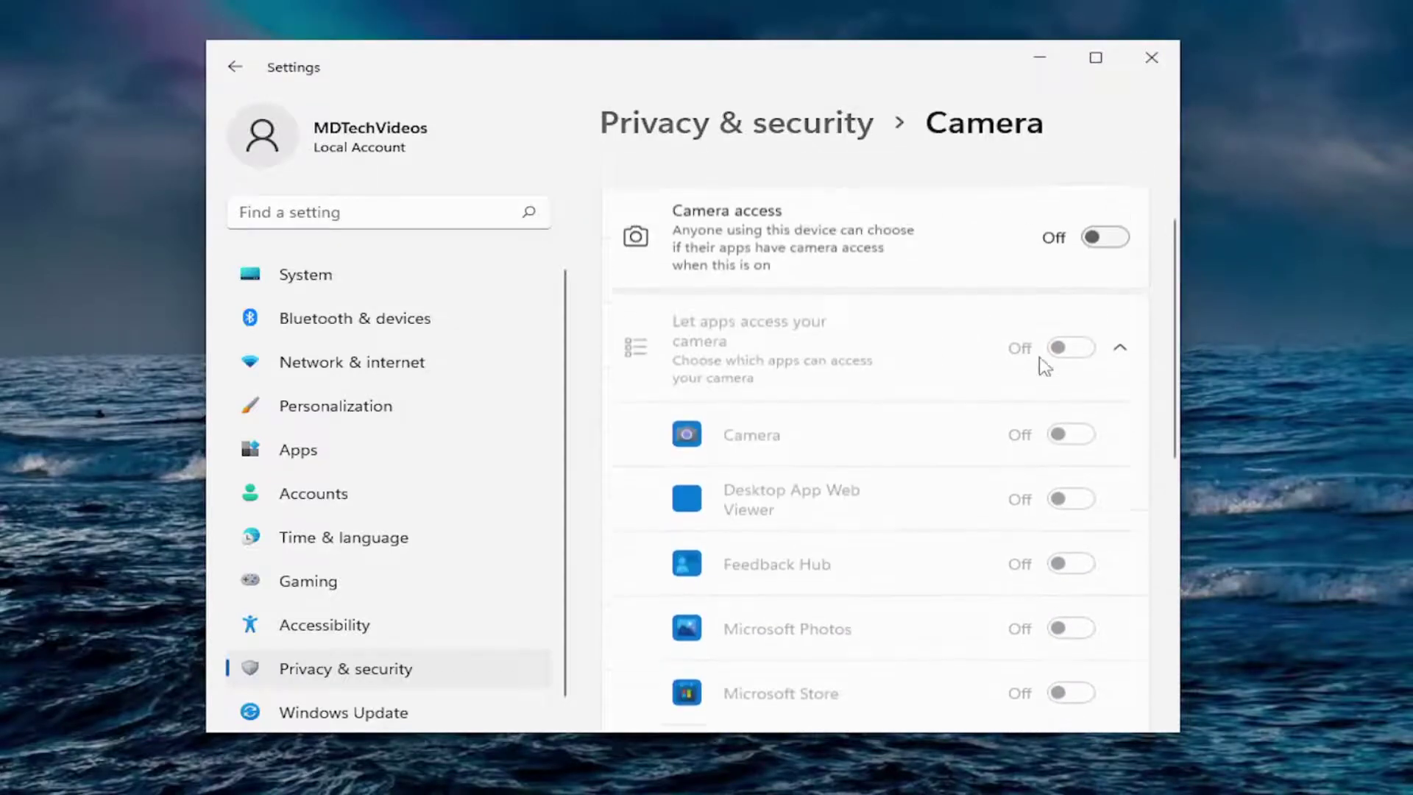
{"action": "left_click", "coordinate": [1106, 248]}
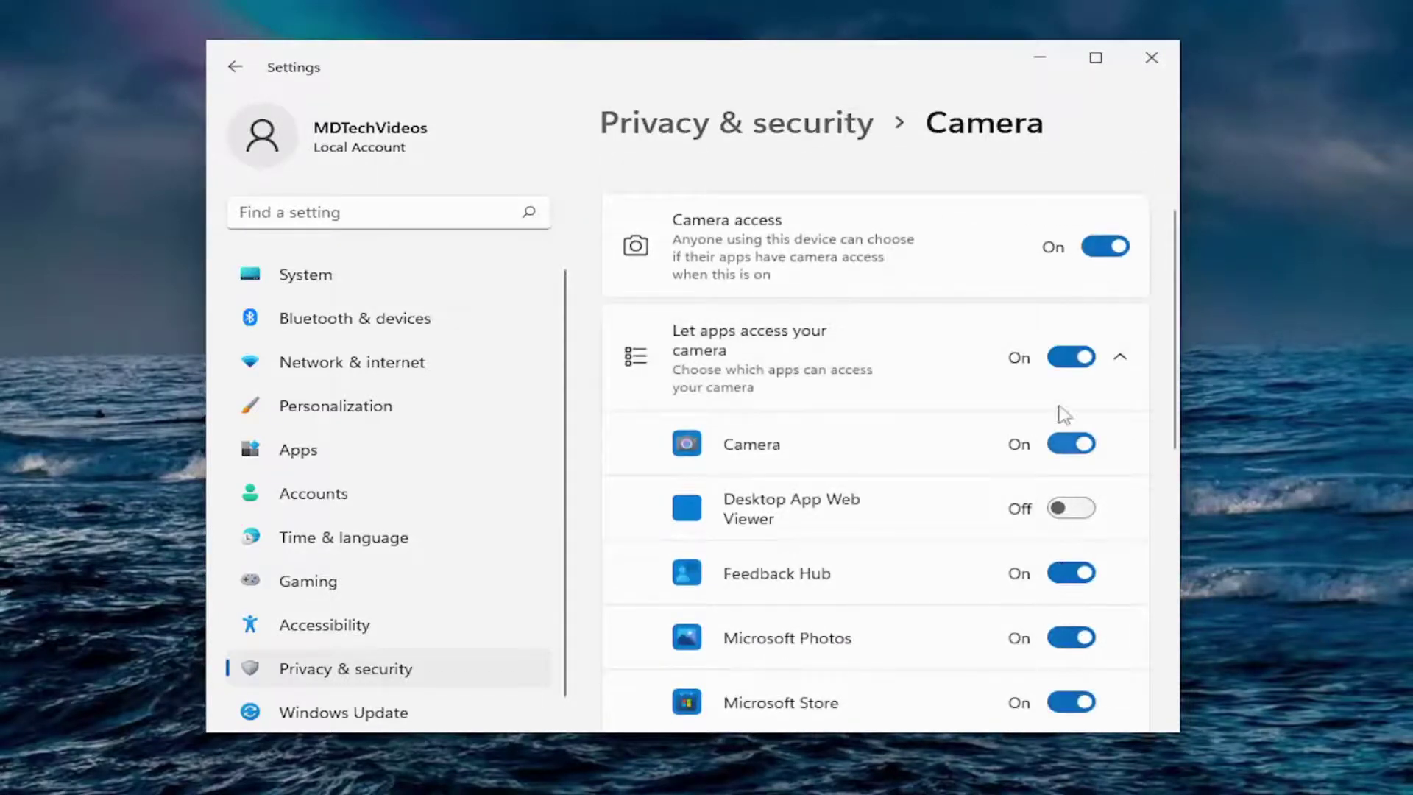
{"action": "left_click", "coordinate": [1073, 357]}
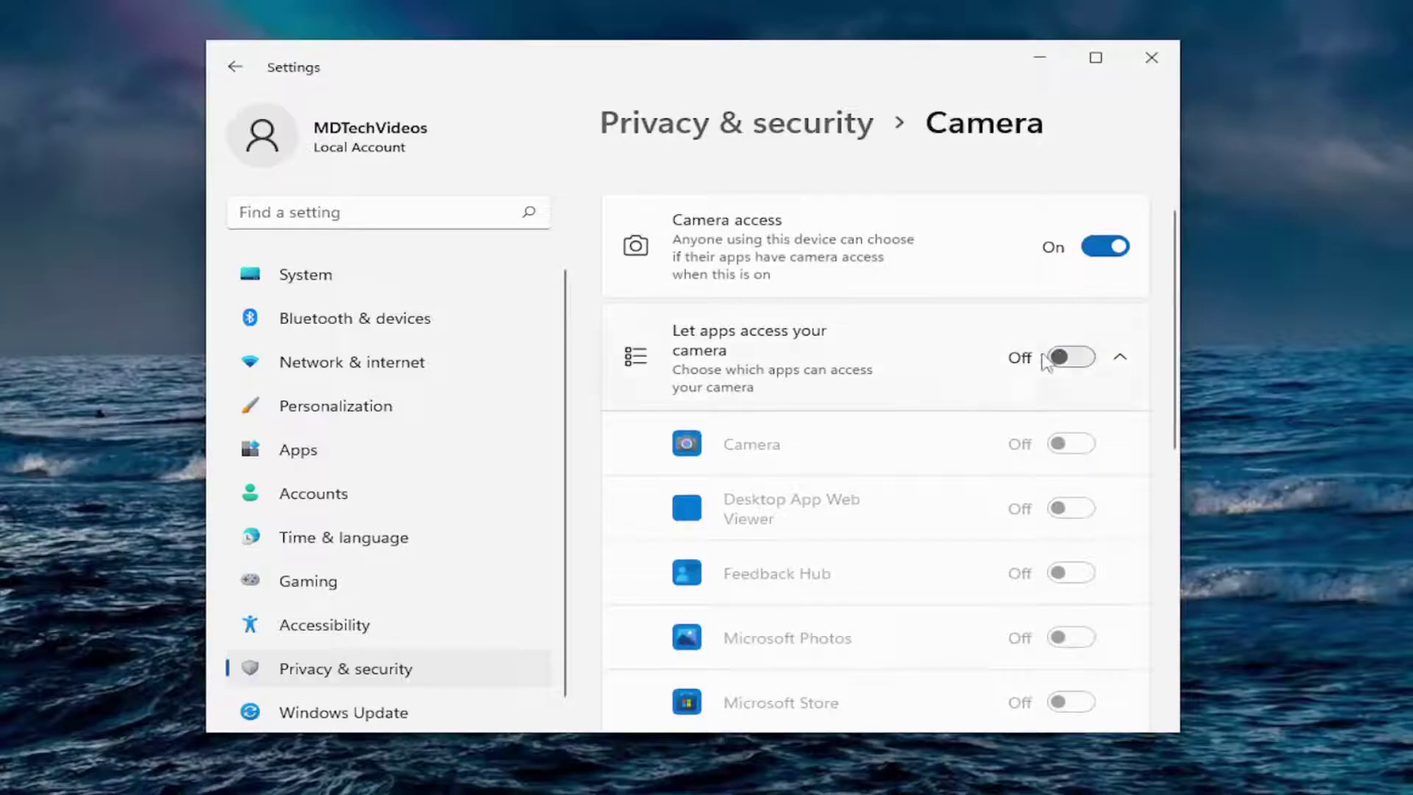
{"action": "left_click", "coordinate": [1052, 357]}
Turn off camera access for Feedback Hub, Microsoft Photos, Microsoft Store, Xbox Game Bar and desktop apps
{"action": "scroll", "coordinate": [1067, 441], "scroll_direction": "down", "scroll_amount": 2}
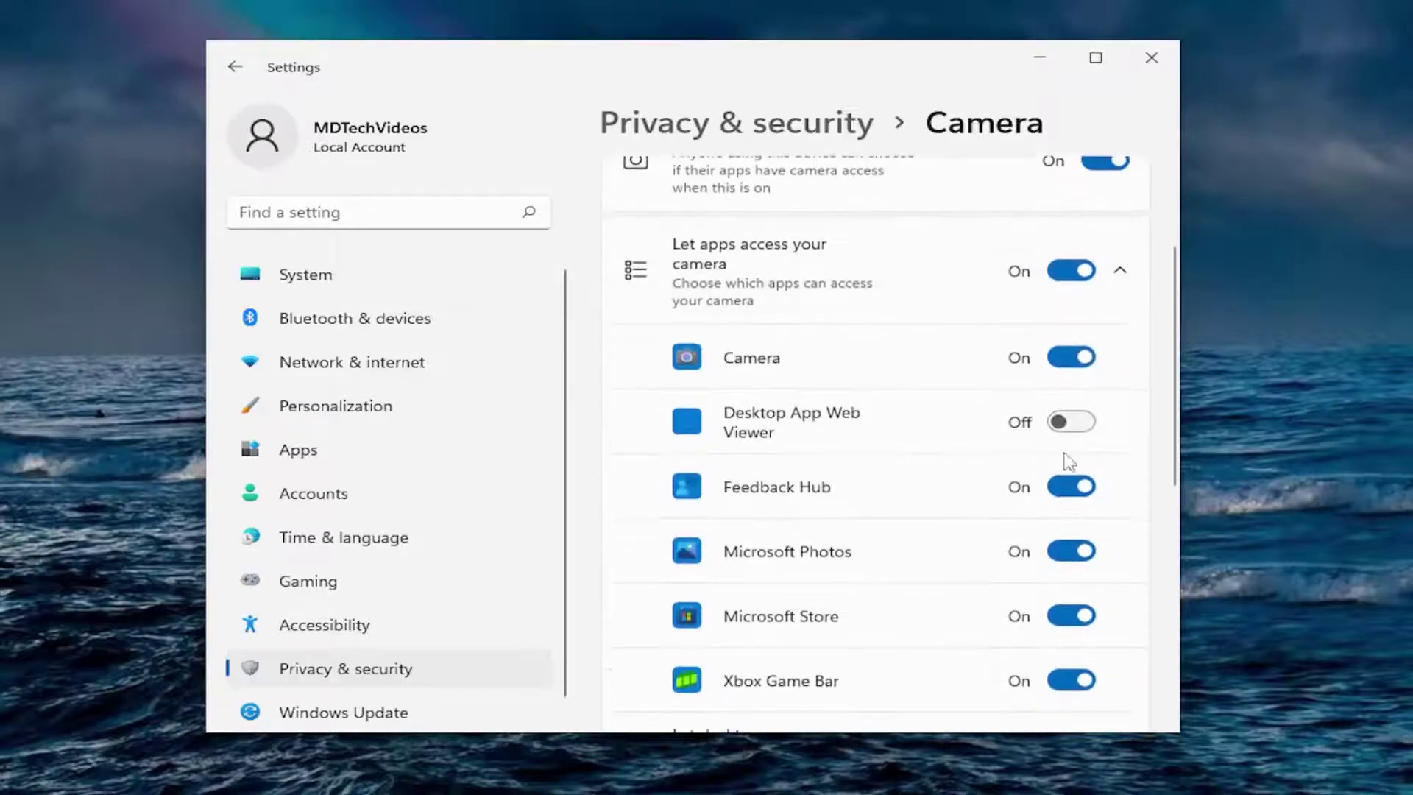
{"action": "left_click", "coordinate": [1069, 487]}
{"action": "left_click", "coordinate": [1070, 552]}
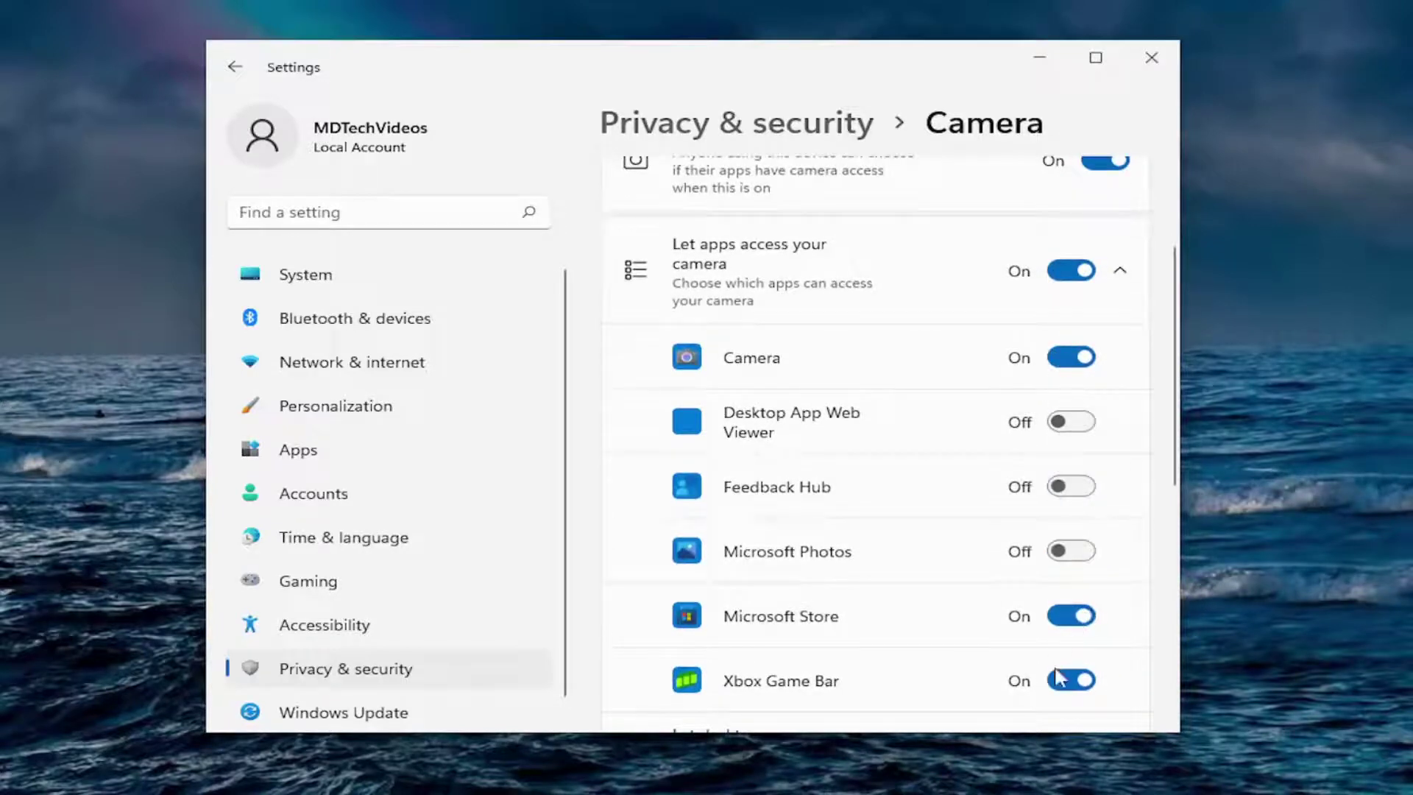
{"action": "left_click", "coordinate": [1071, 616]}
{"action": "left_click", "coordinate": [1071, 679]}
{"action": "scroll", "coordinate": [1069, 640], "scroll_direction": "down", "scroll_amount": 3}
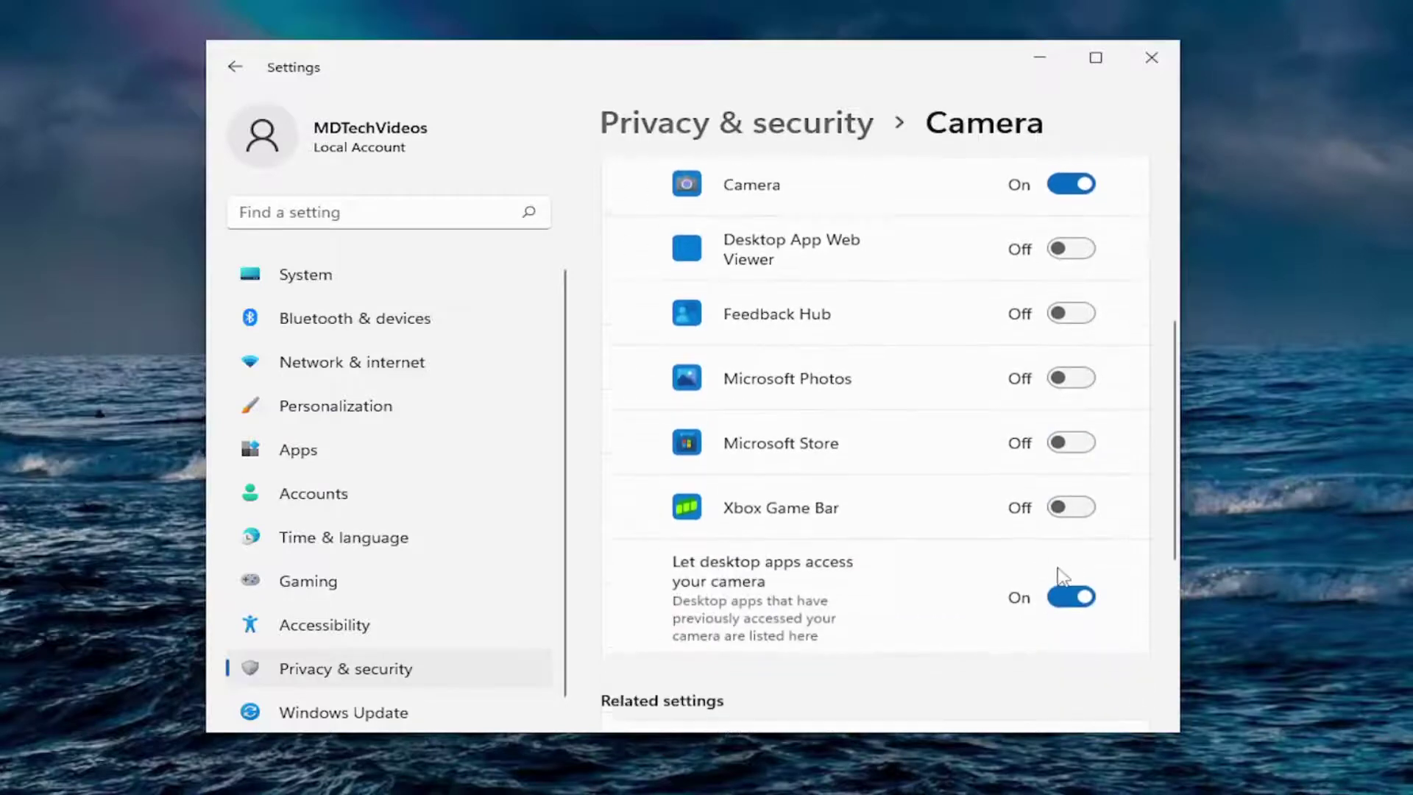
{"action": "left_click", "coordinate": [1064, 596]}
{"action": "scroll", "coordinate": [1030, 470], "scroll_direction": "up", "scroll_amount": 4}
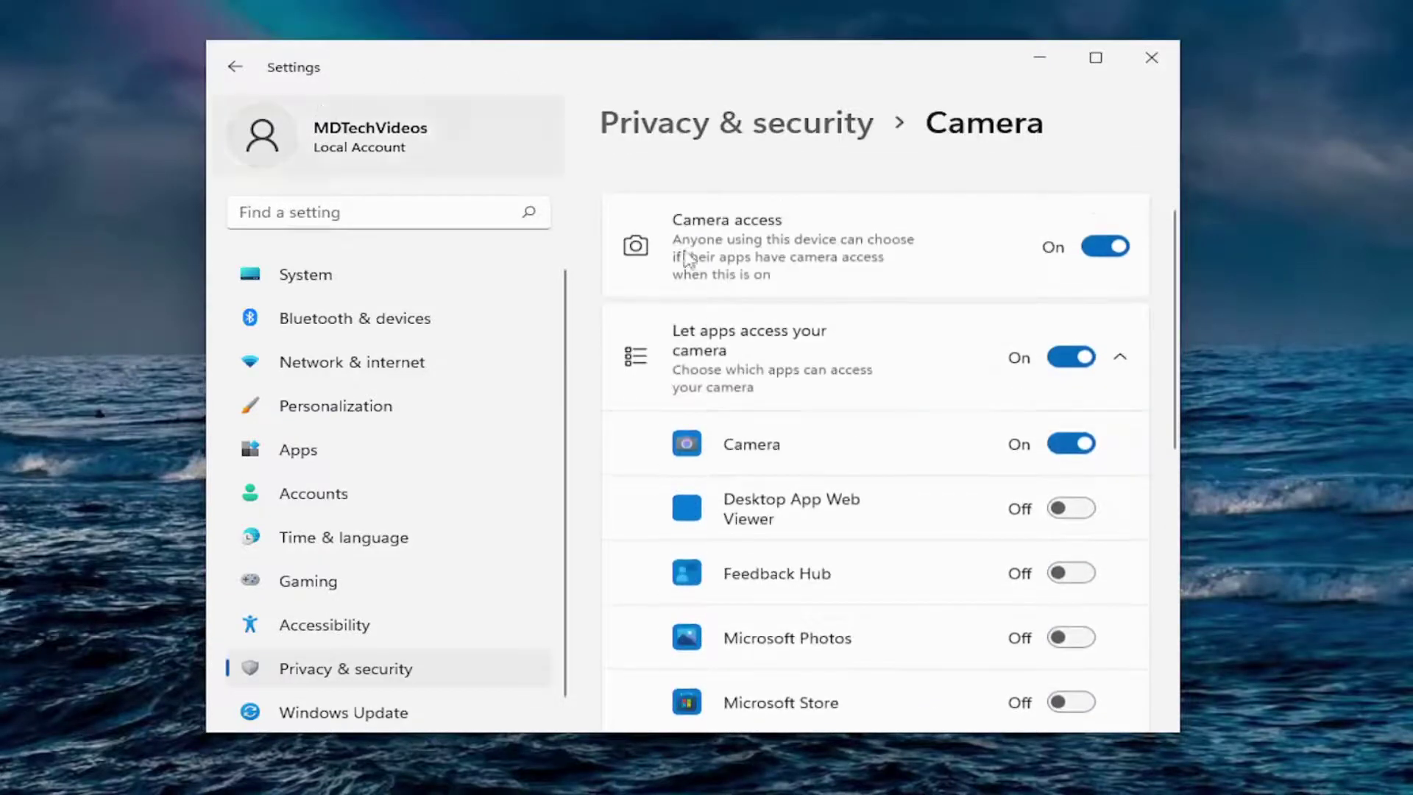
{"action": "scroll", "coordinate": [986, 430], "scroll_direction": "up", "scroll_amount": 1}
{"action": "scroll", "coordinate": [987, 431], "scroll_direction": "up", "scroll_amount": 1}
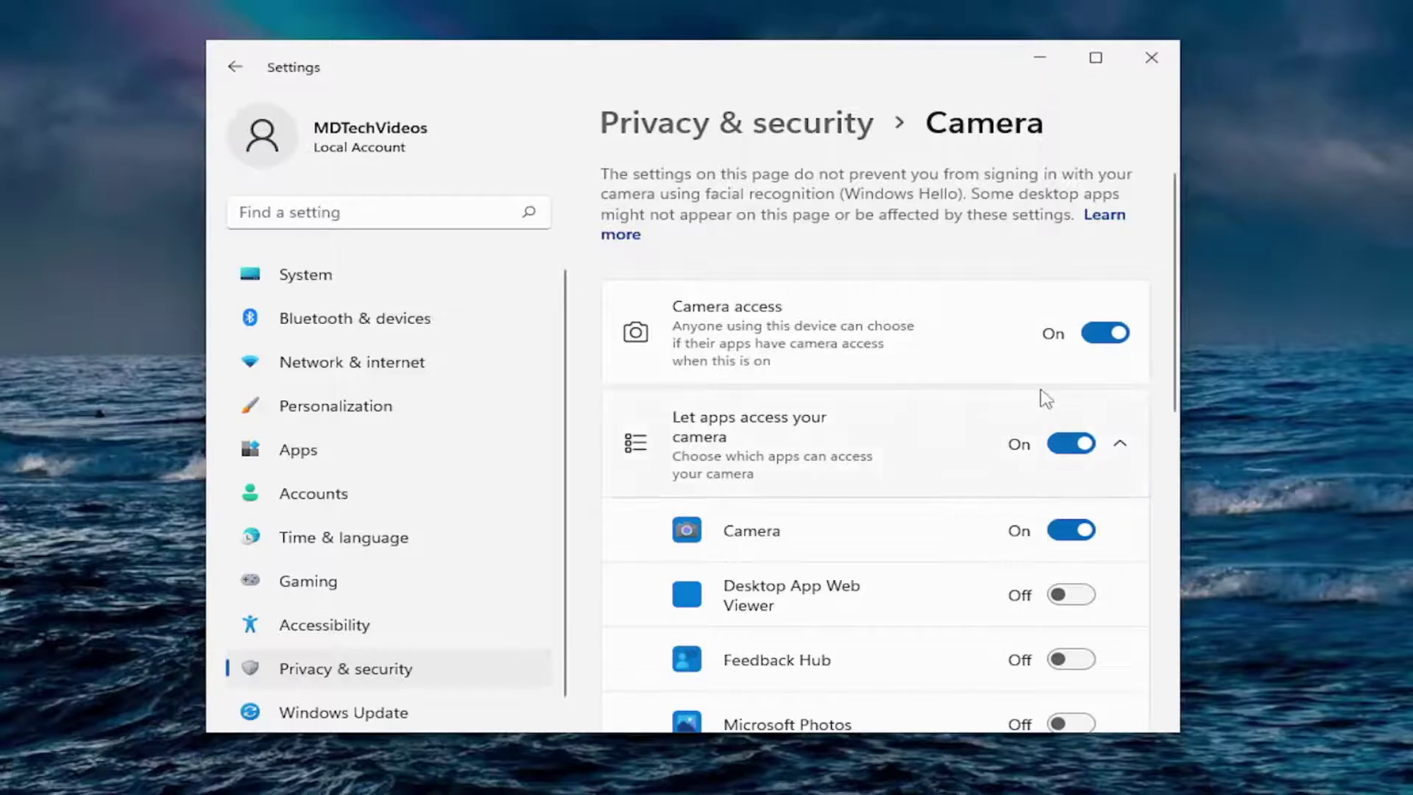
Open the Microphone app permission in place of Camera and turn off Microphone access
{"action": "left_click", "coordinate": [235, 67]}
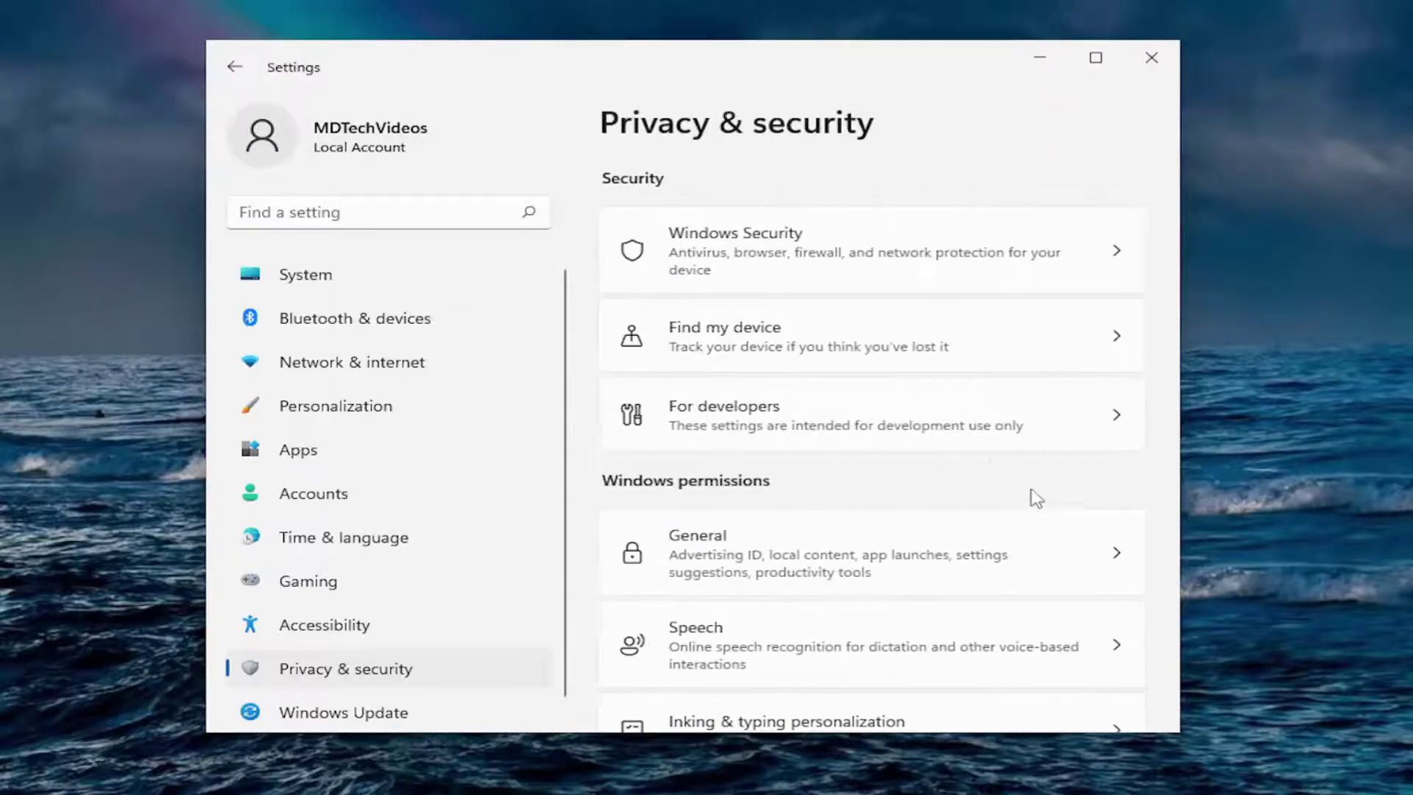
{"action": "scroll", "coordinate": [971, 479], "scroll_direction": "down", "scroll_amount": 3}
{"action": "scroll", "coordinate": [963, 479], "scroll_direction": "down", "scroll_amount": 3}
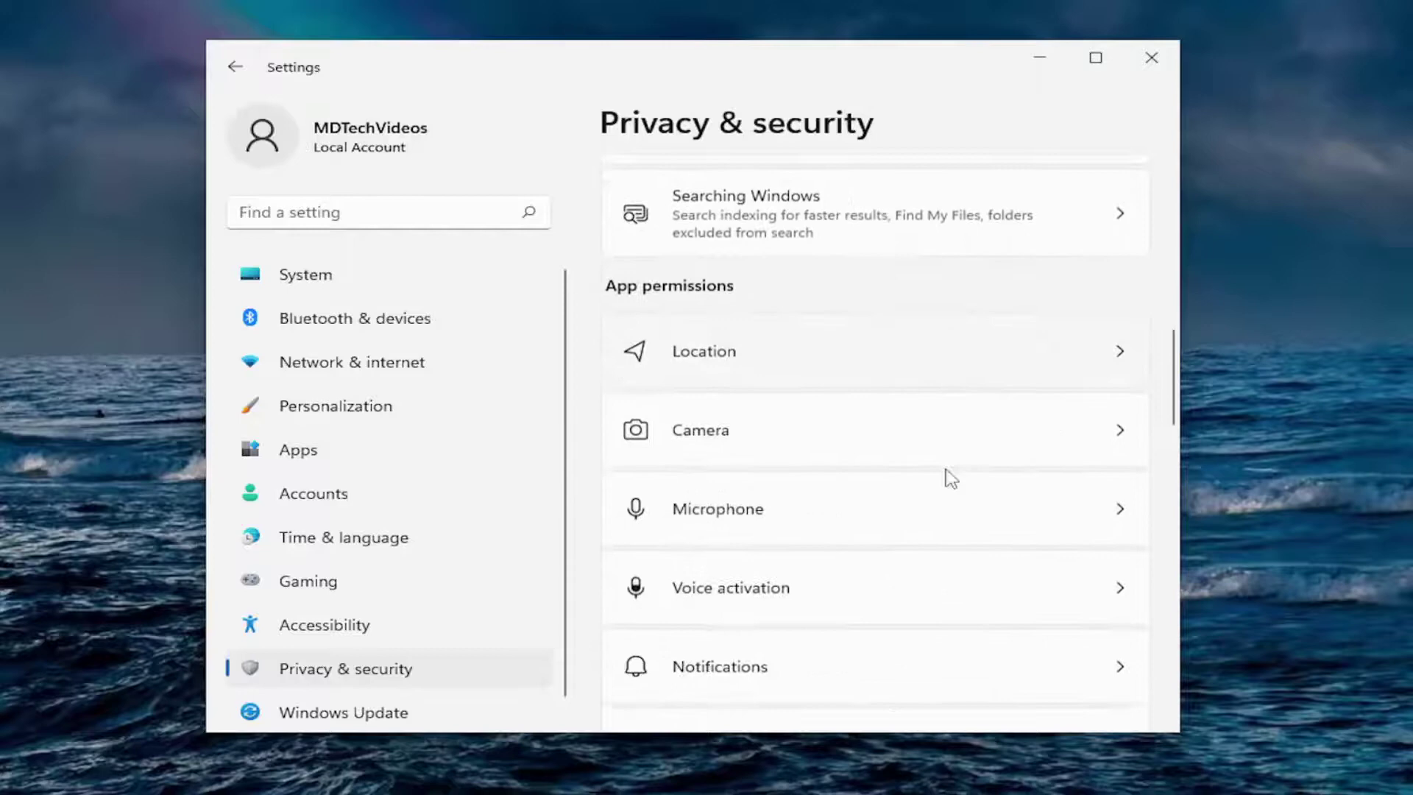
{"action": "scroll", "coordinate": [951, 478], "scroll_direction": "down", "scroll_amount": 2}
{"action": "left_click", "coordinate": [728, 432]}
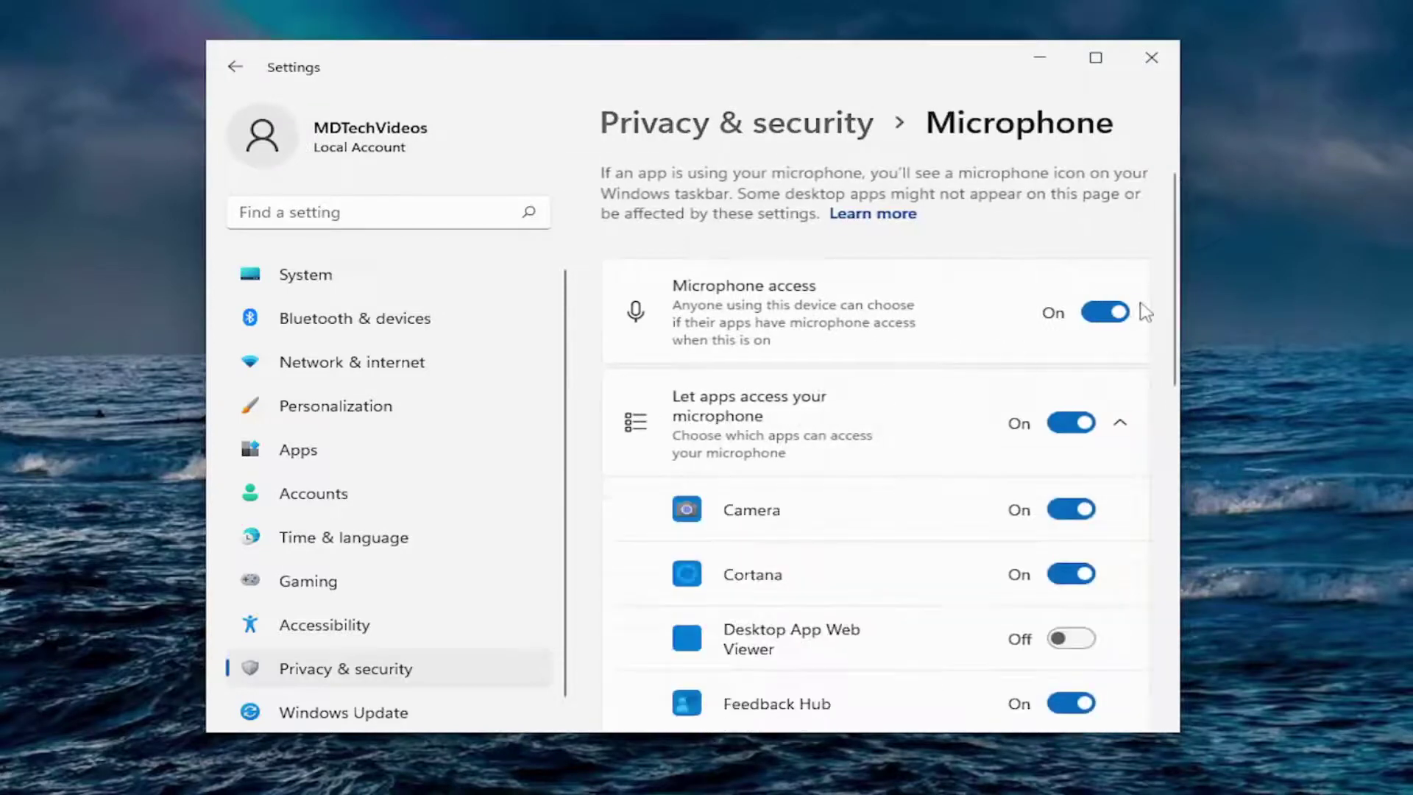
{"action": "left_click", "coordinate": [1107, 312]}
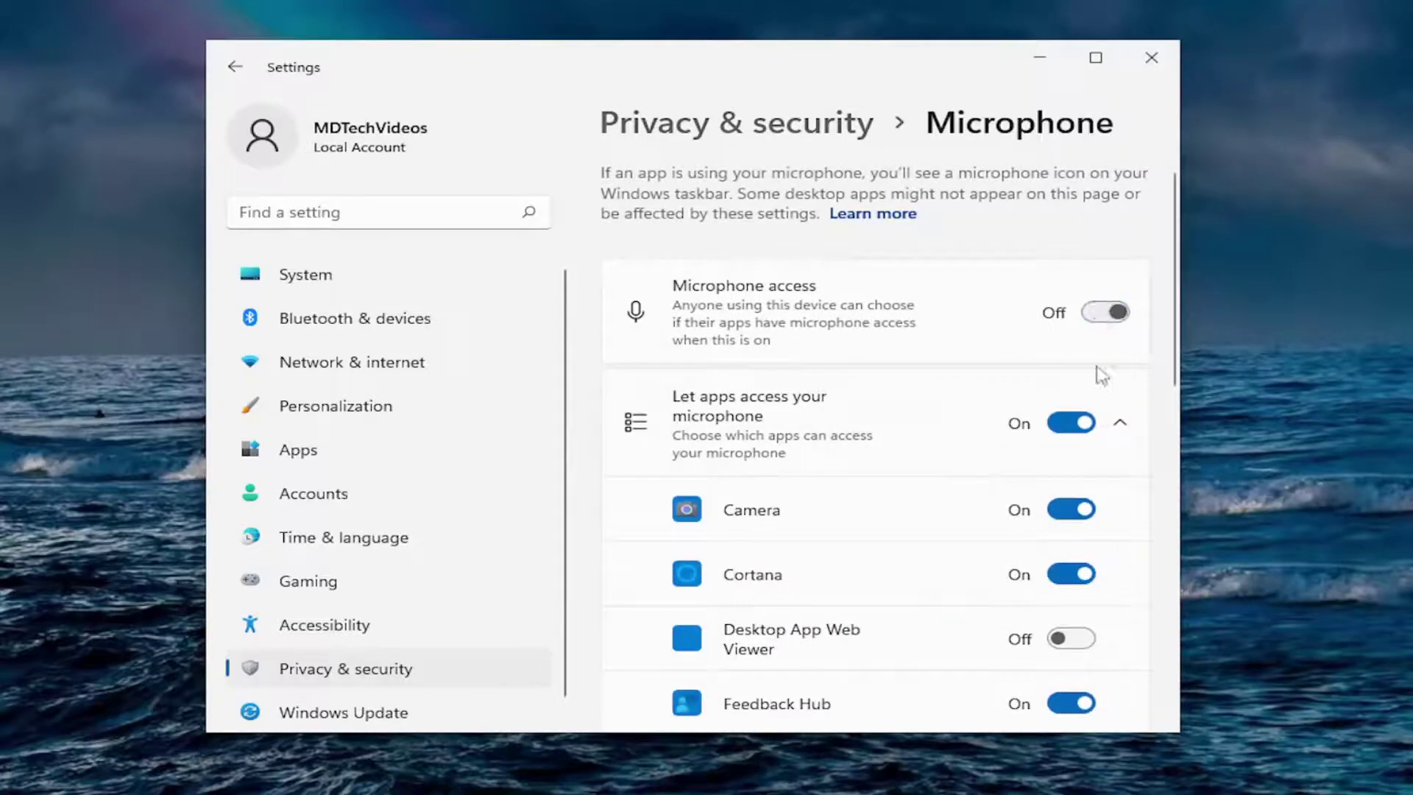
{"action": "left_click", "coordinate": [235, 66]}
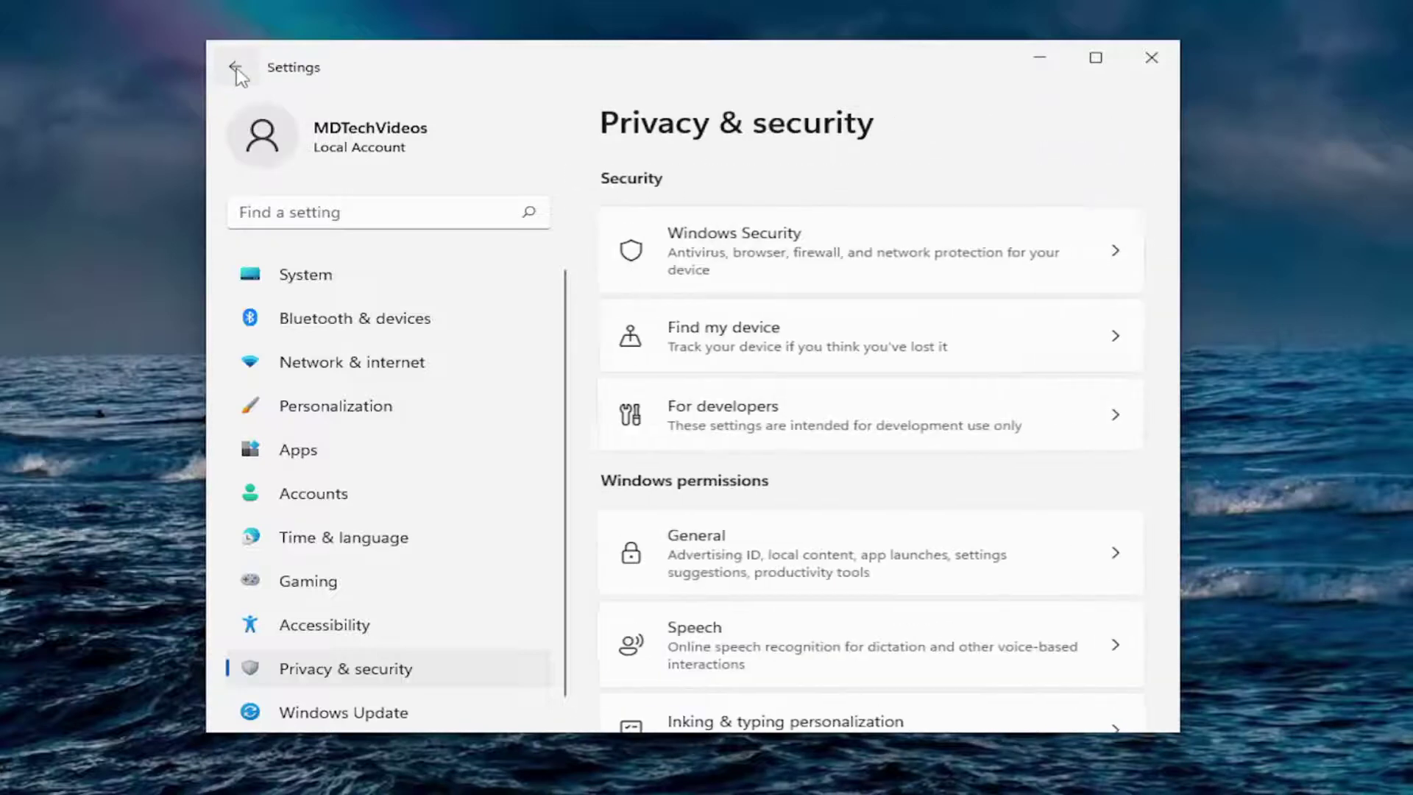
Open the Notifications app permission and turn off Notification access, then return to the Privacy & security overview
{"action": "scroll", "coordinate": [896, 426], "scroll_direction": "down", "scroll_amount": 5}
{"action": "scroll", "coordinate": [896, 426], "scroll_direction": "down", "scroll_amount": 8}
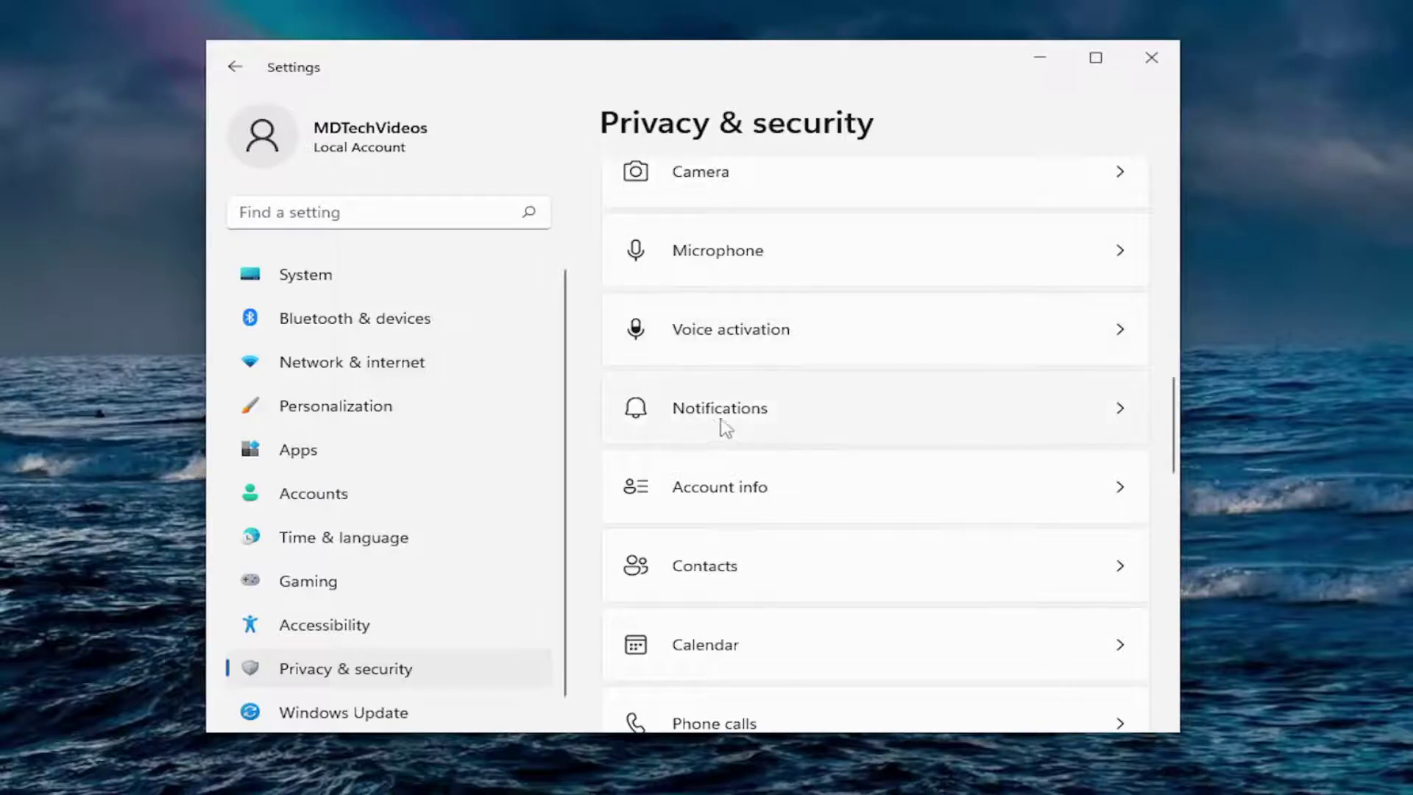
{"action": "left_click", "coordinate": [808, 425]}
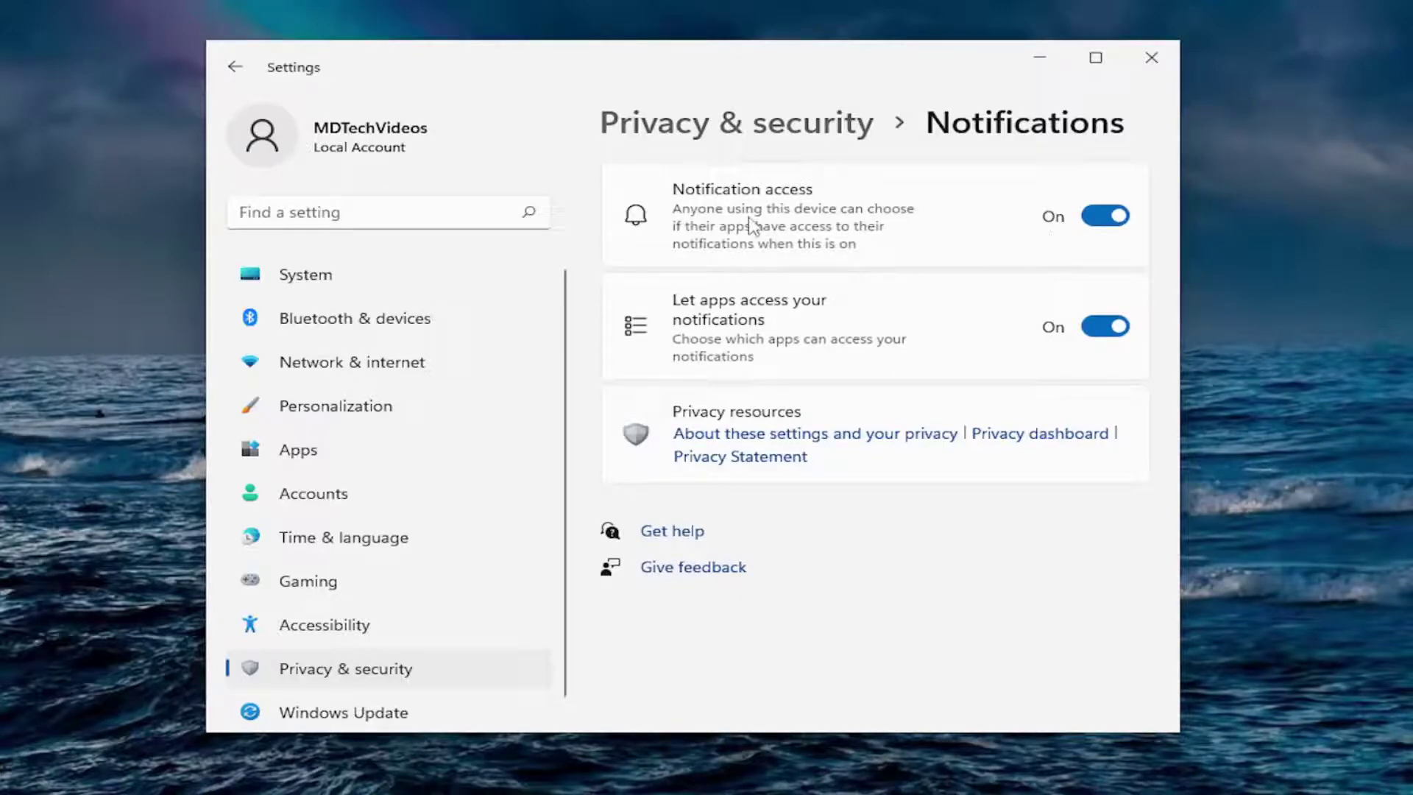
{"action": "left_click", "coordinate": [1106, 223]}
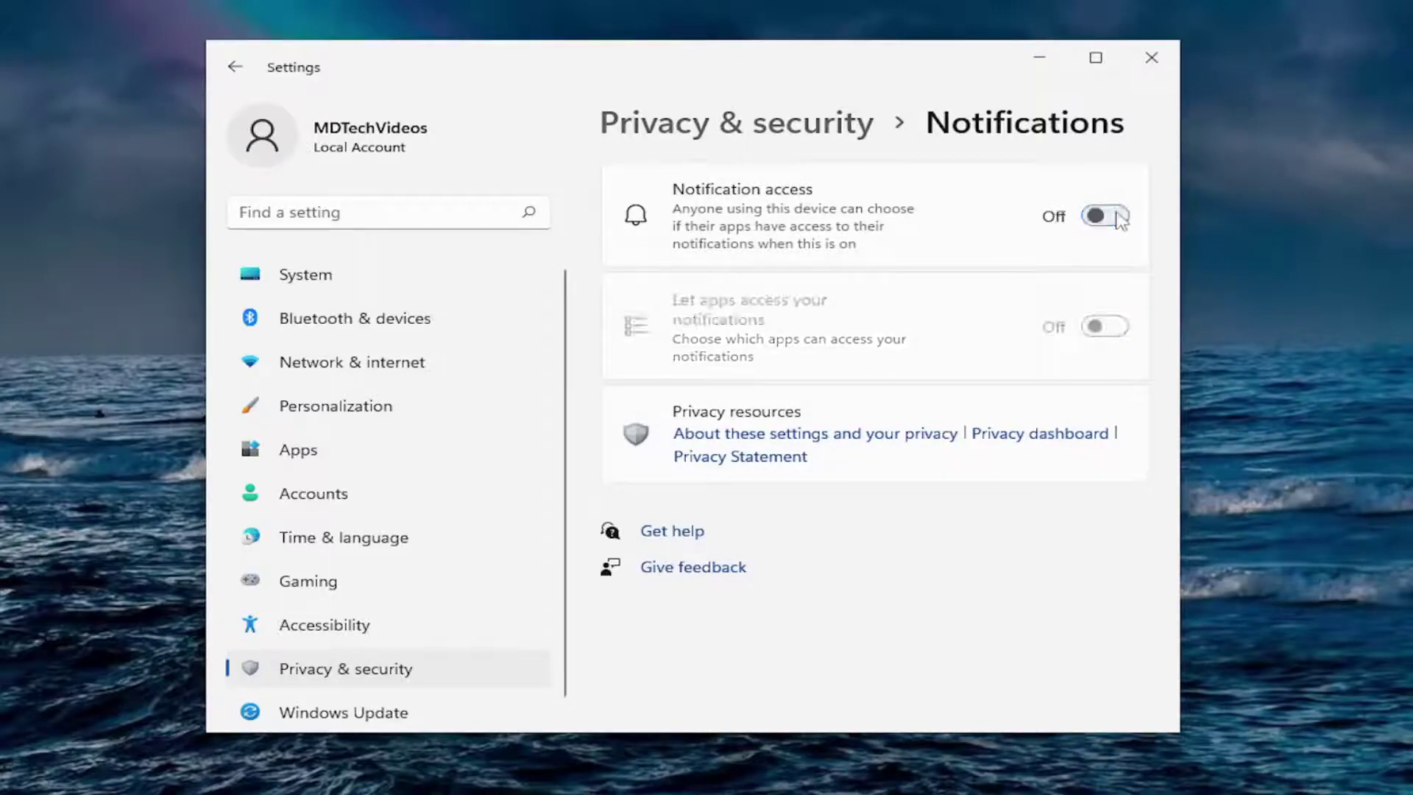
{"action": "left_click", "coordinate": [237, 69]}
Turn off Account info access under App permissions and return to the Privacy & security overview
{"action": "scroll", "coordinate": [814, 426], "scroll_direction": "down", "scroll_amount": 10}
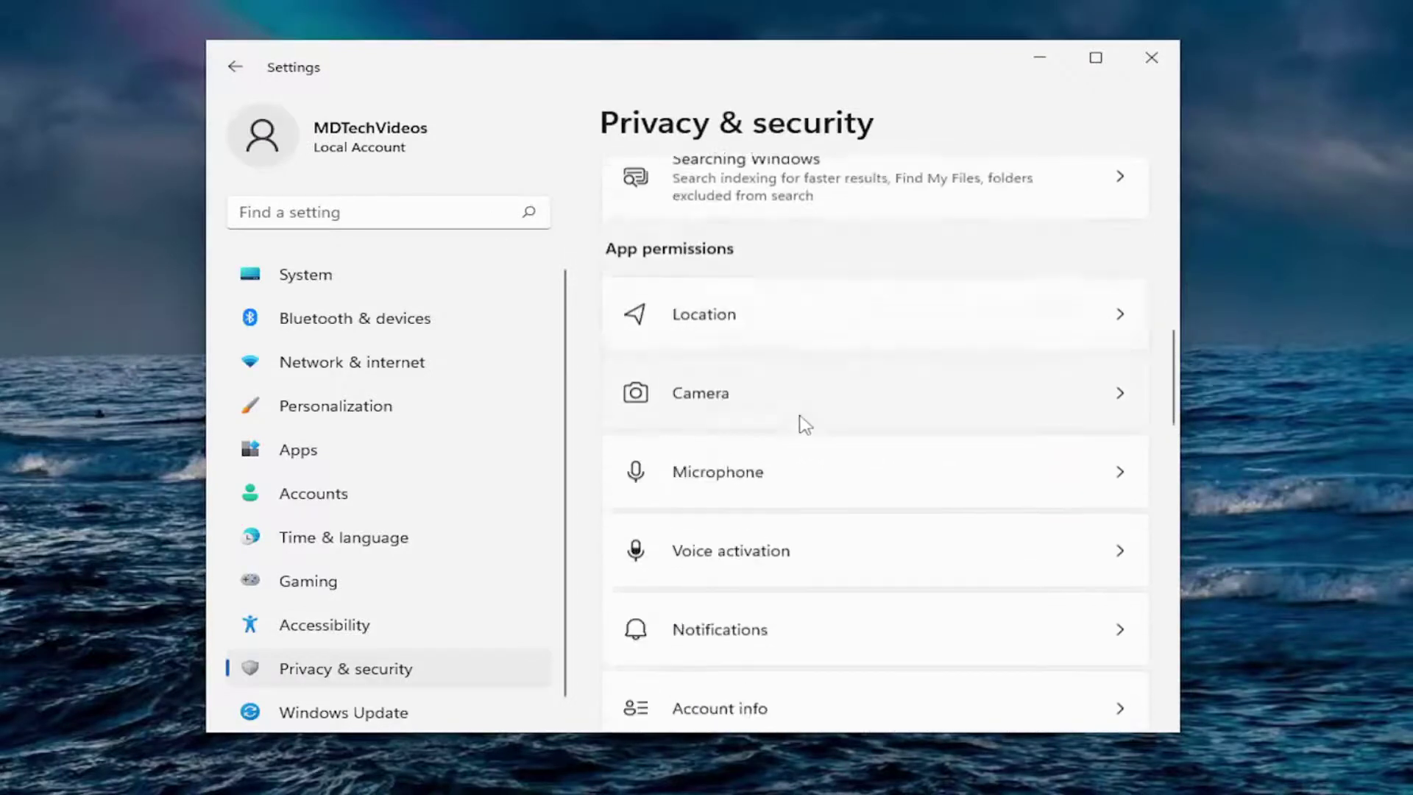
{"action": "left_click", "coordinate": [770, 491]}
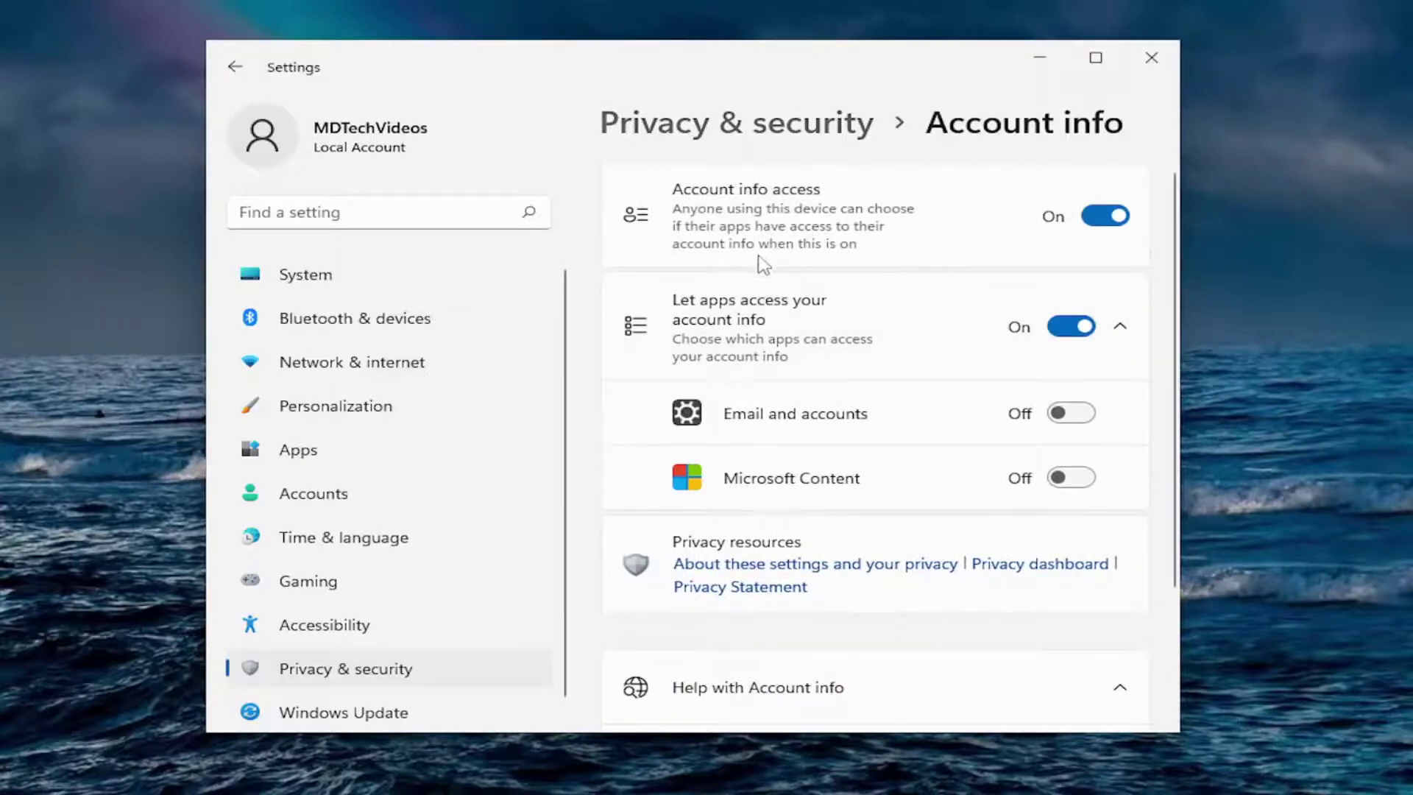
{"action": "left_click", "coordinate": [1103, 216]}
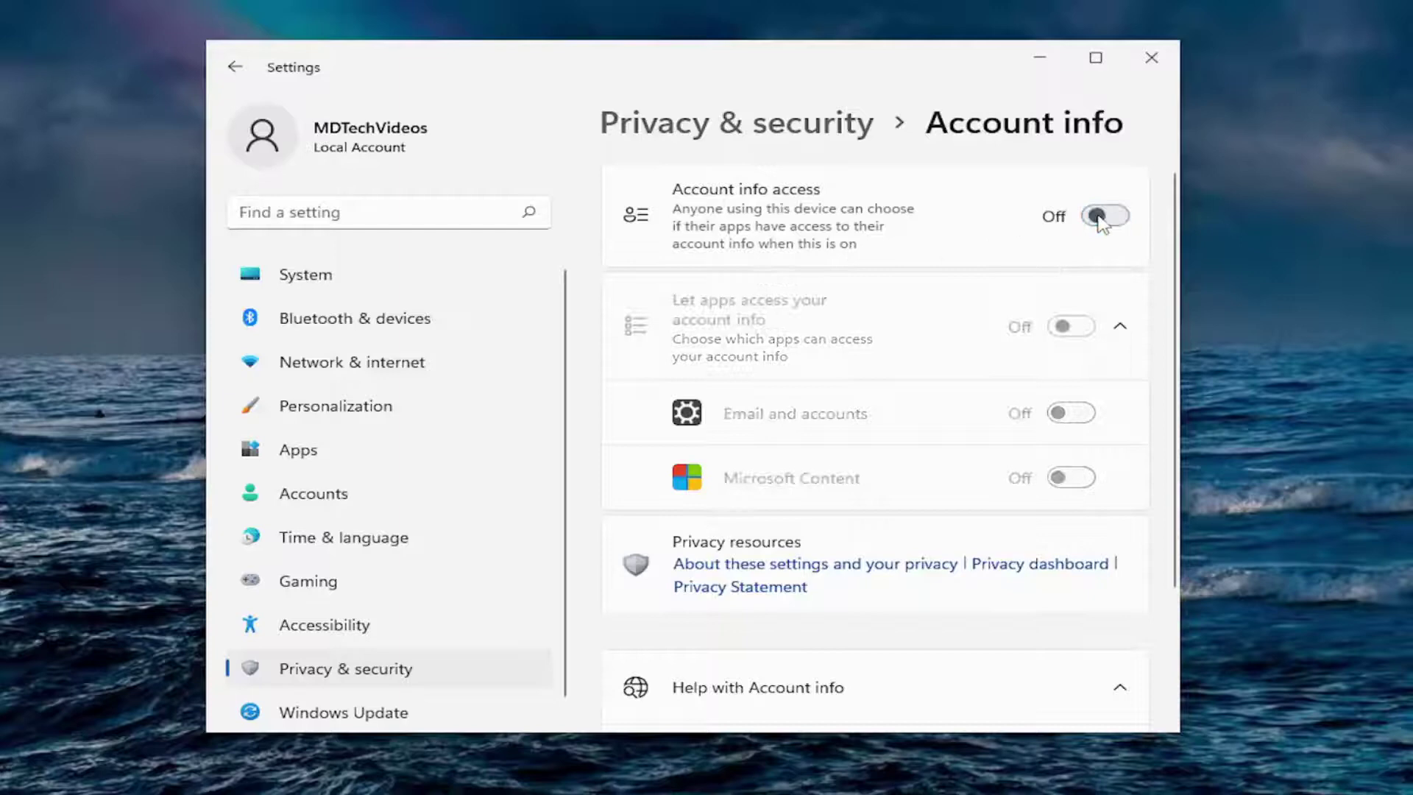
{"action": "left_click", "coordinate": [235, 66]}
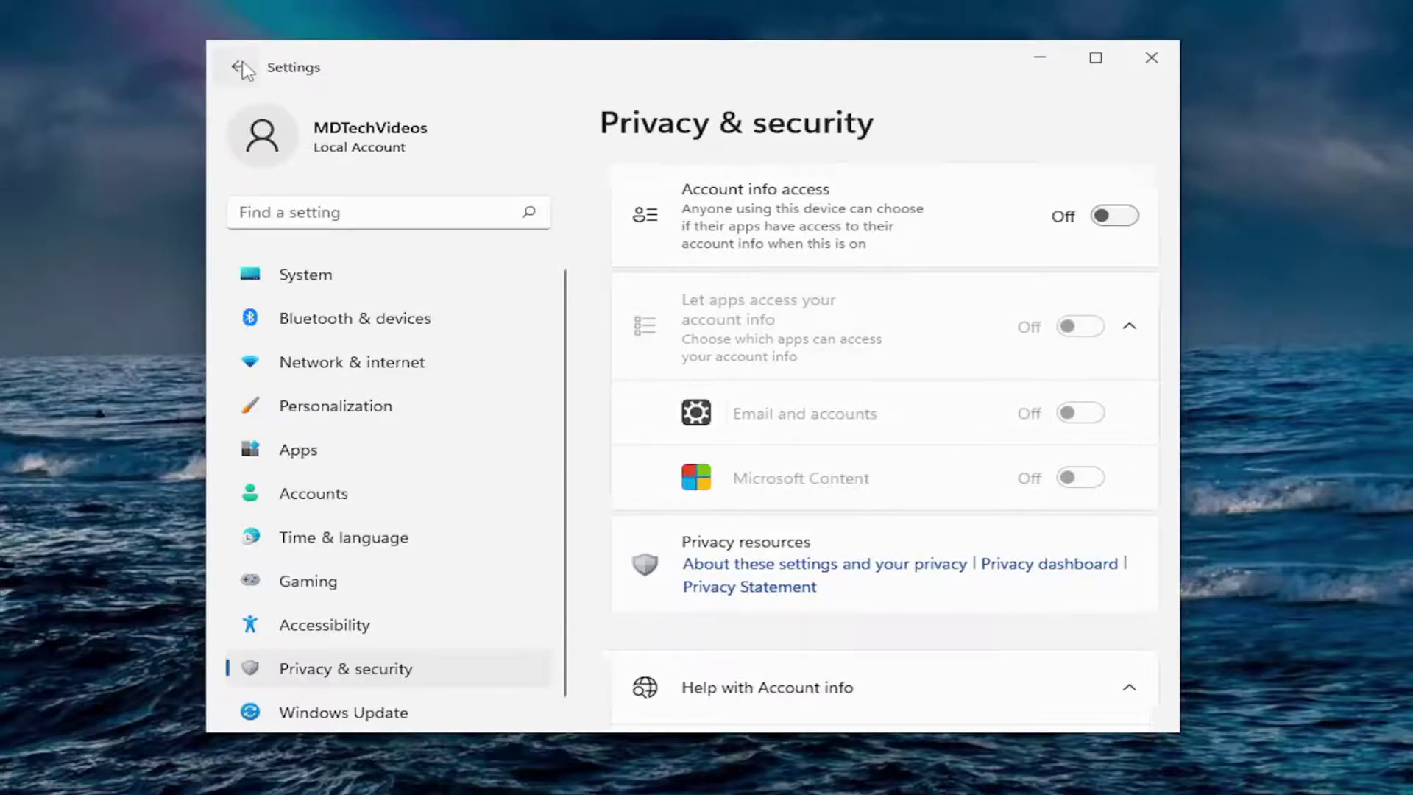
Turn off Contacts access under App permissions and go back to the Privacy & security overview
{"action": "scroll", "coordinate": [927, 420], "scroll_direction": "down", "scroll_amount": 8}
{"action": "scroll", "coordinate": [919, 409], "scroll_direction": "down", "scroll_amount": 6}
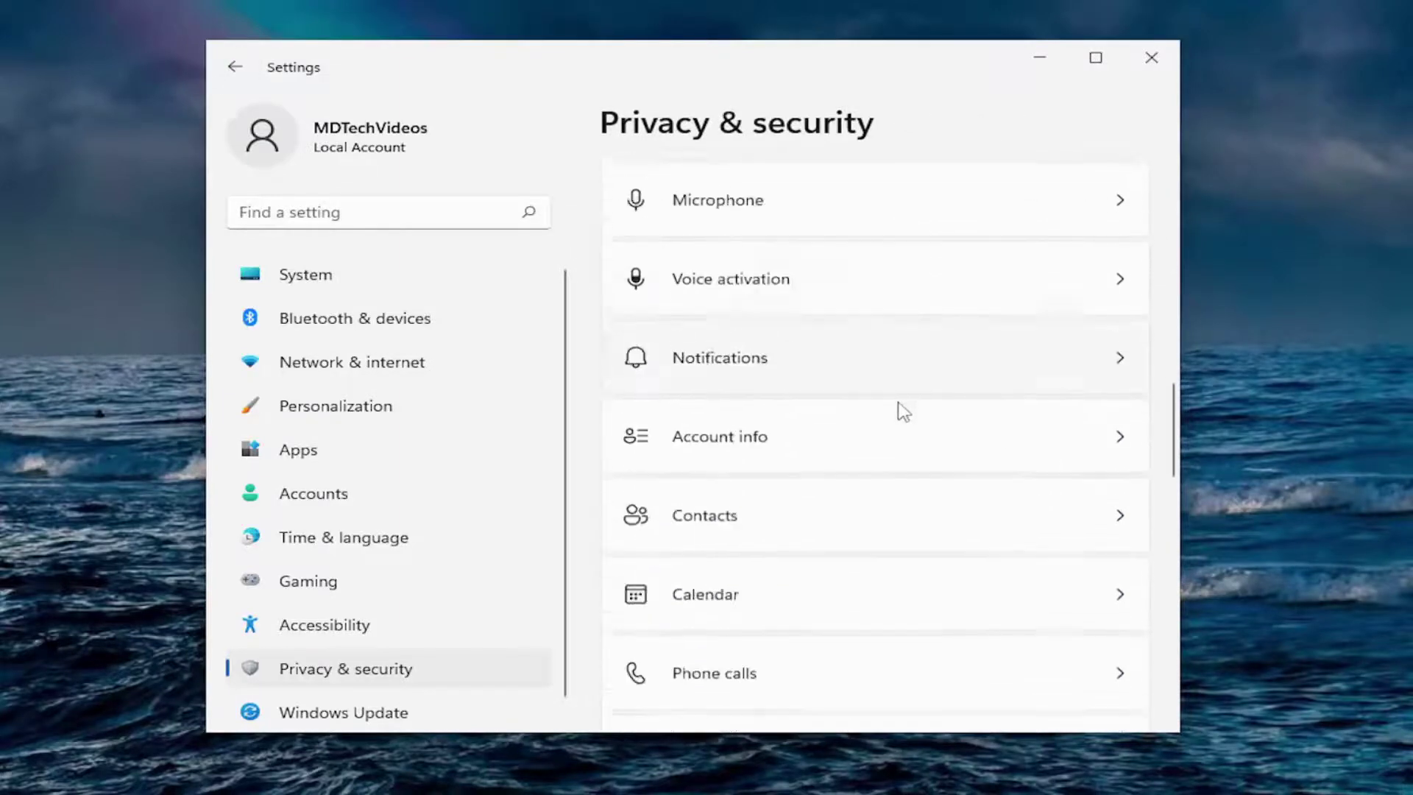
{"action": "scroll", "coordinate": [883, 414], "scroll_direction": "down", "scroll_amount": 3}
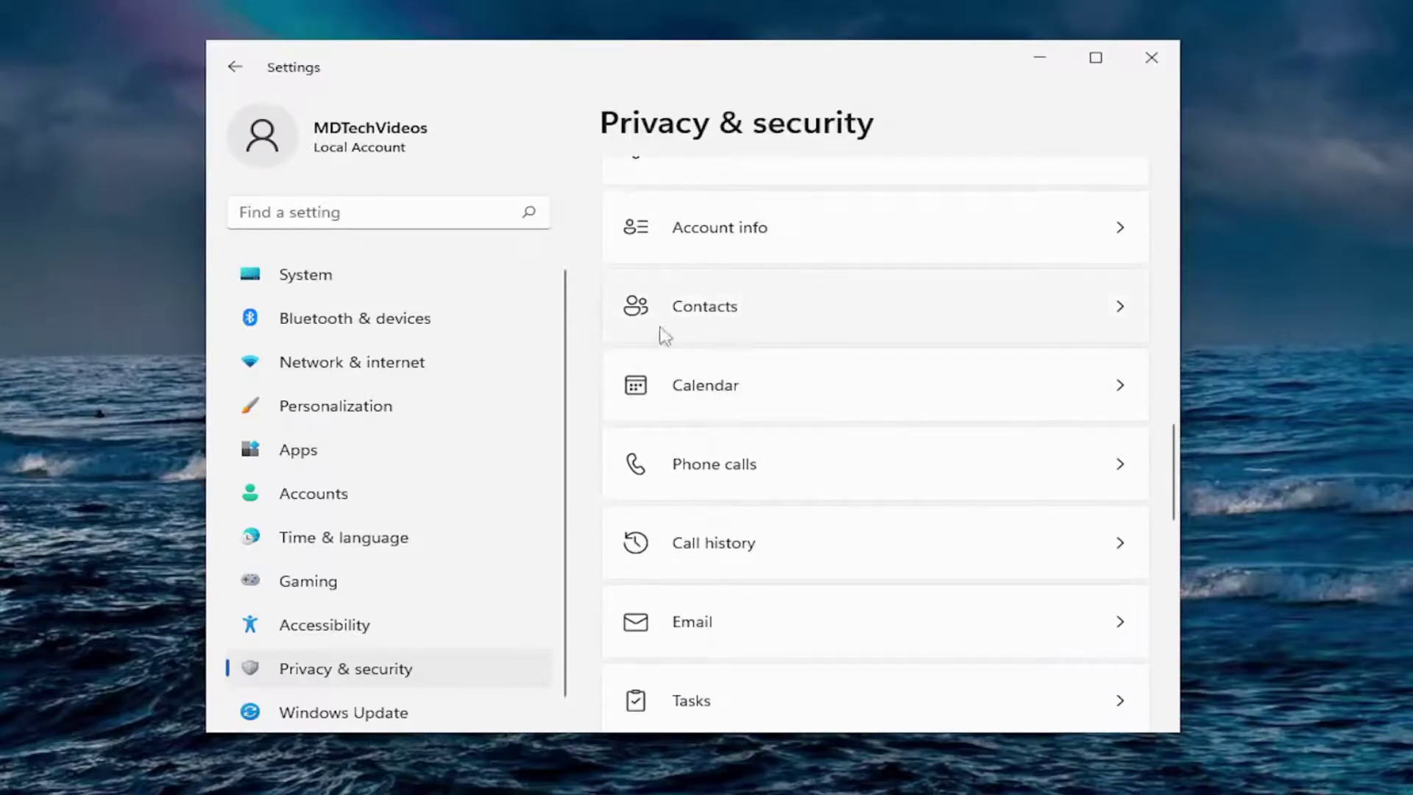
{"action": "left_click", "coordinate": [750, 315]}
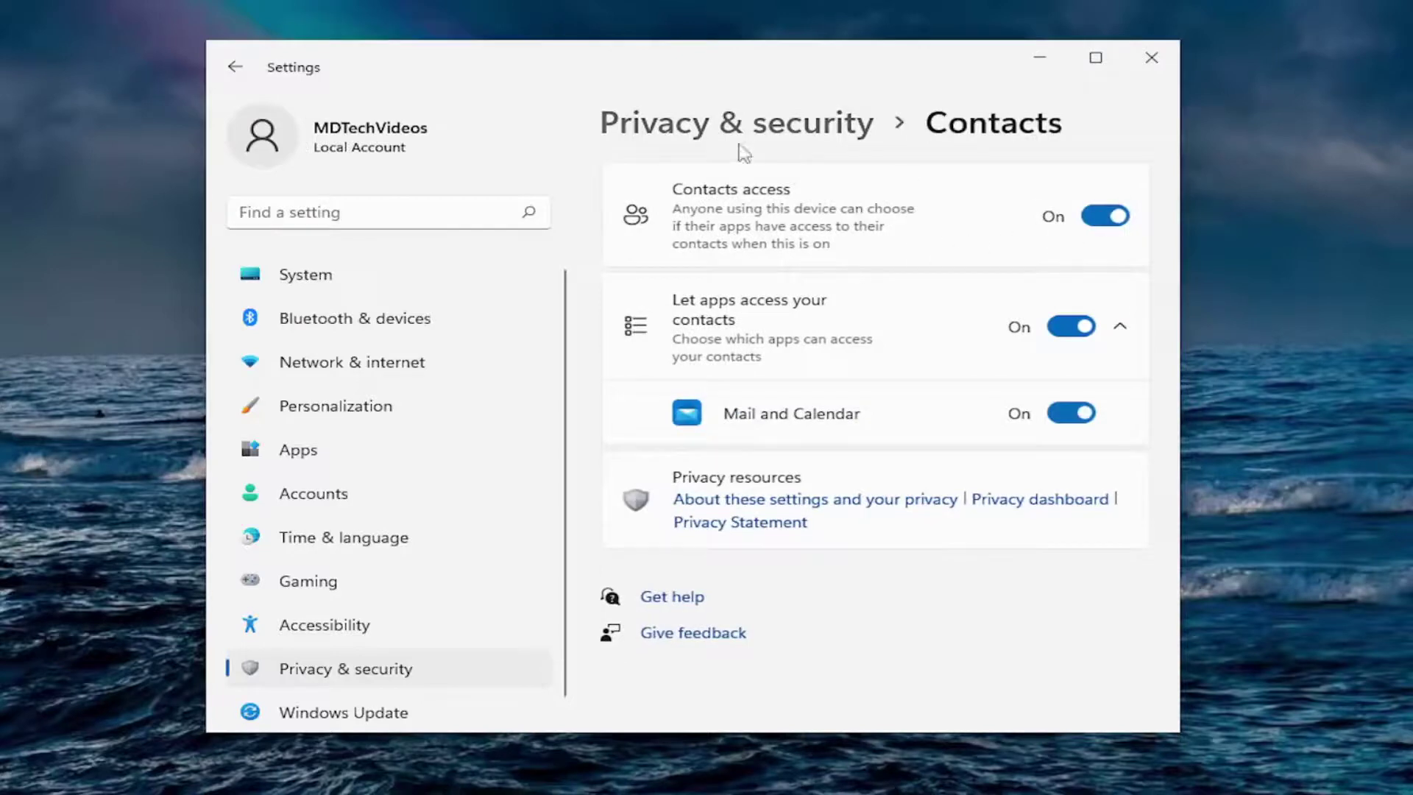
{"action": "left_click", "coordinate": [1088, 222]}
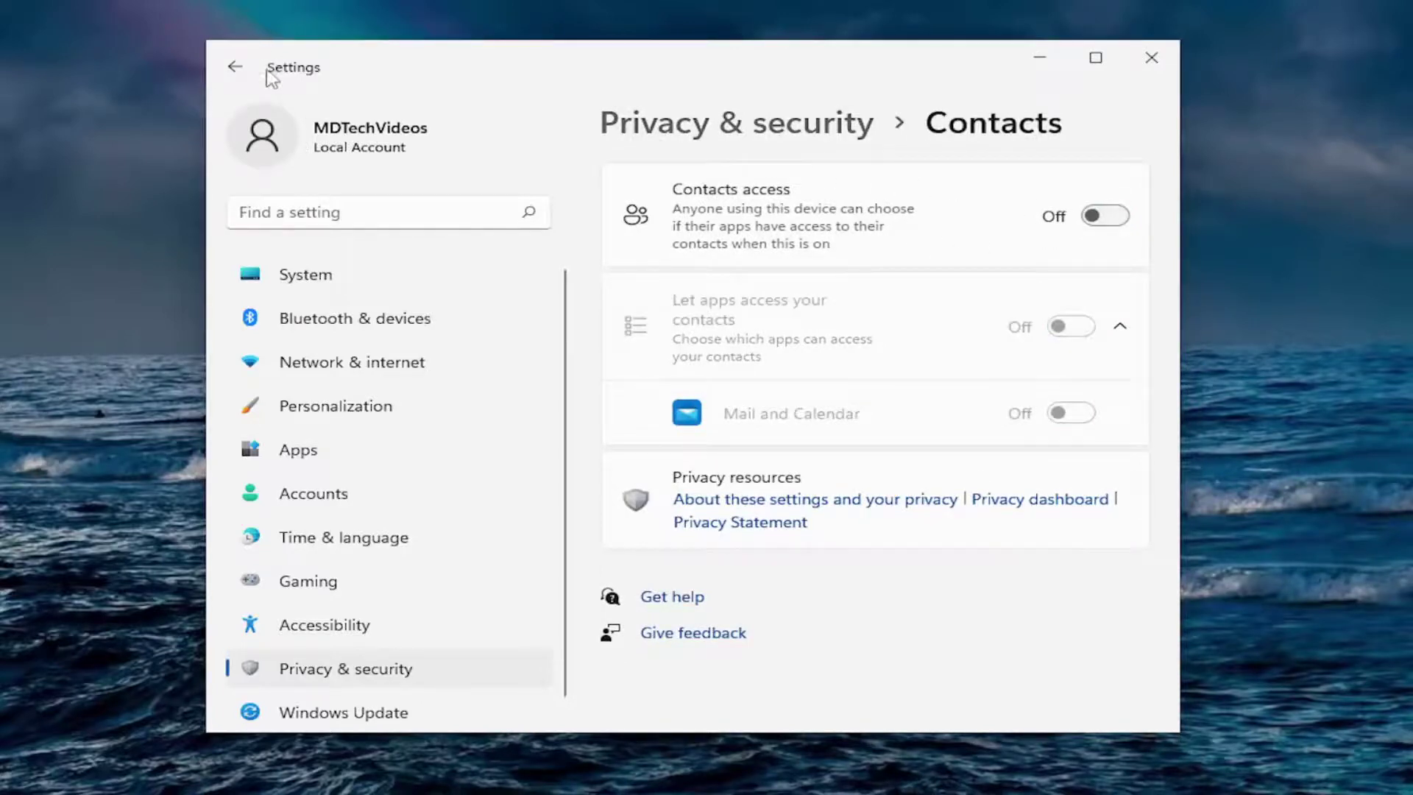
{"action": "left_click", "coordinate": [236, 67]}
Open the Calendar app permission, turn off Calendar access and leave its page
{"action": "scroll", "coordinate": [791, 486], "scroll_direction": "down", "scroll_amount": 10}
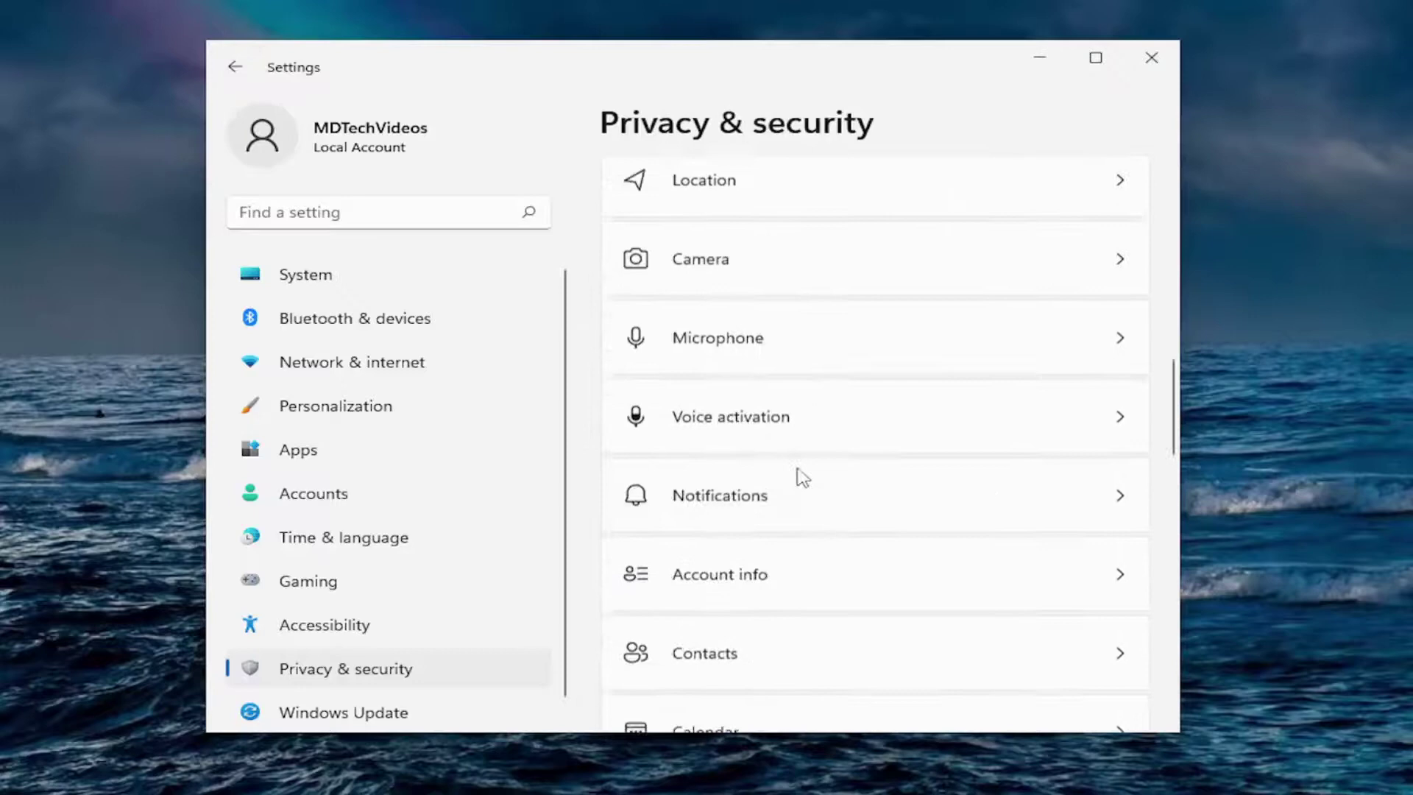
{"action": "scroll", "coordinate": [799, 475], "scroll_direction": "down", "scroll_amount": 3}
{"action": "left_click", "coordinate": [735, 468]}
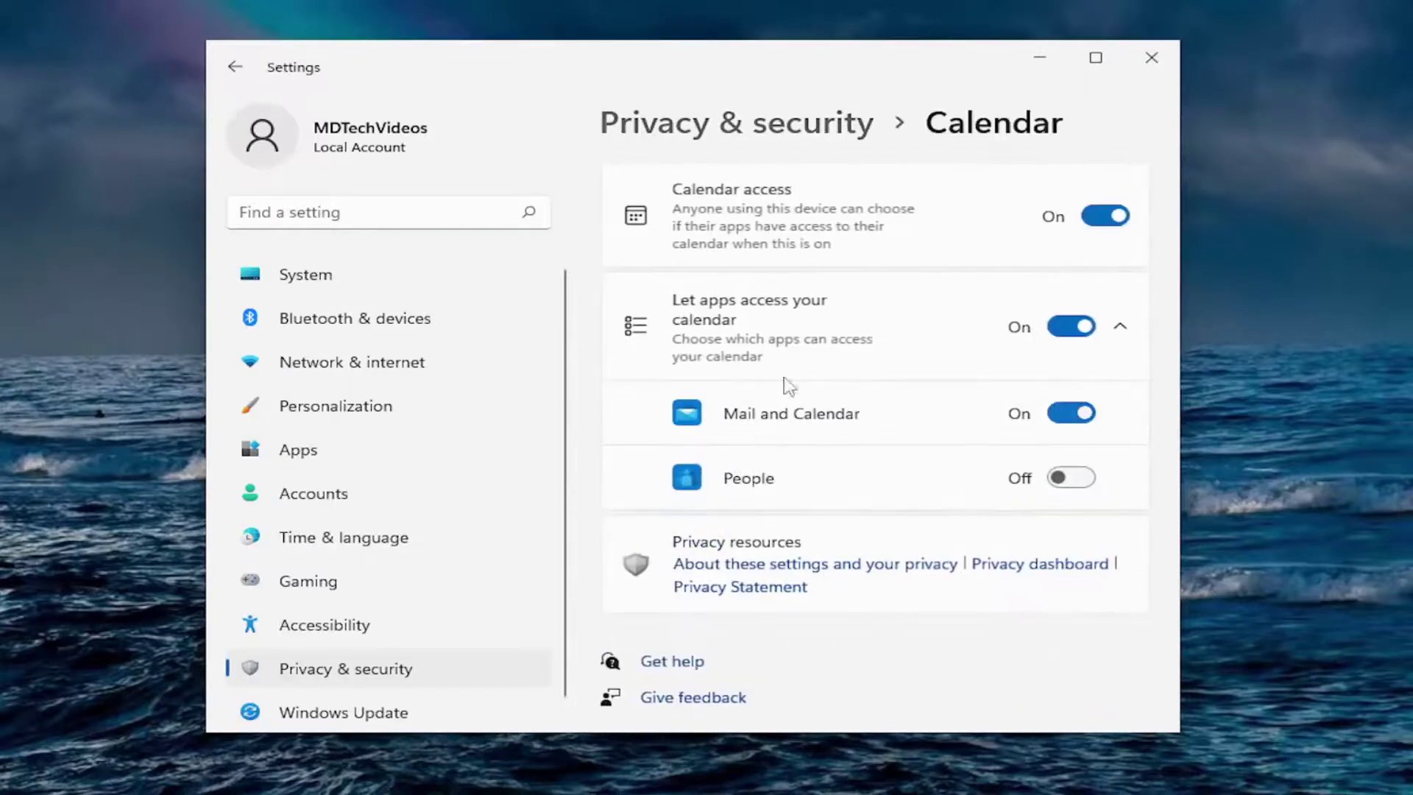
{"action": "left_click", "coordinate": [1105, 216]}
{"action": "left_click", "coordinate": [222, 73]}
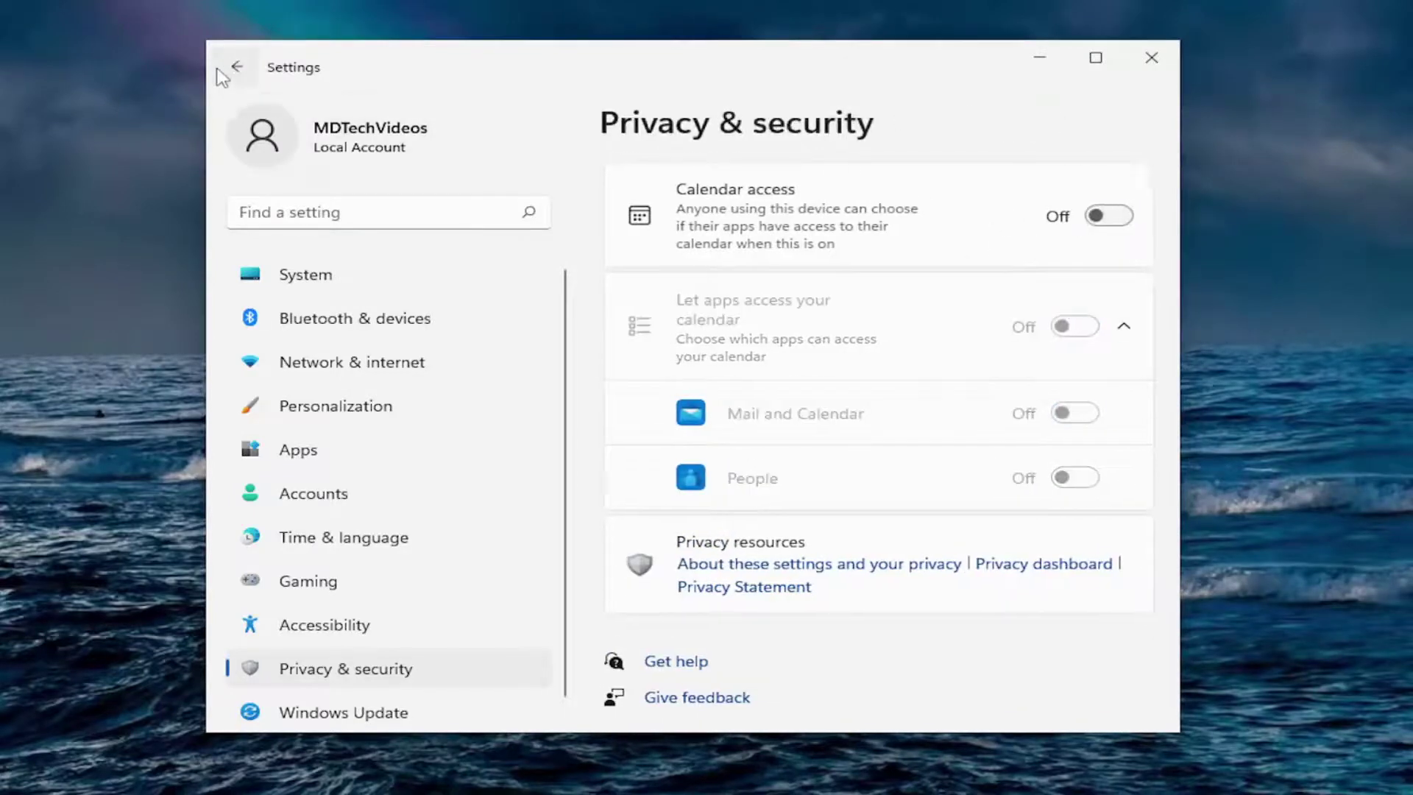
Open the Call history app permission, turn off Call history access and leave its page
{"action": "scroll", "coordinate": [883, 511], "scroll_direction": "down", "scroll_amount": 12}
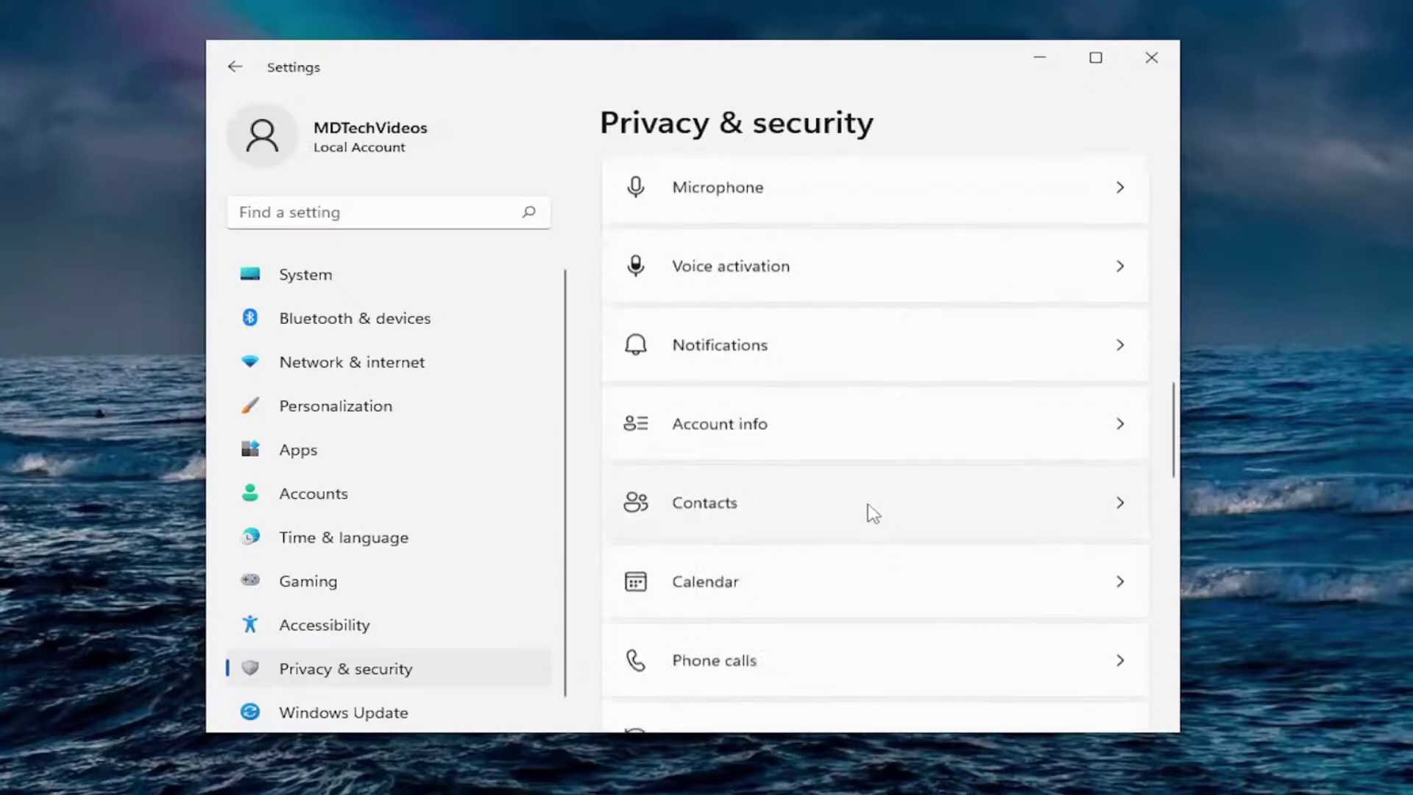
{"action": "scroll", "coordinate": [872, 513], "scroll_direction": "down", "scroll_amount": 5}
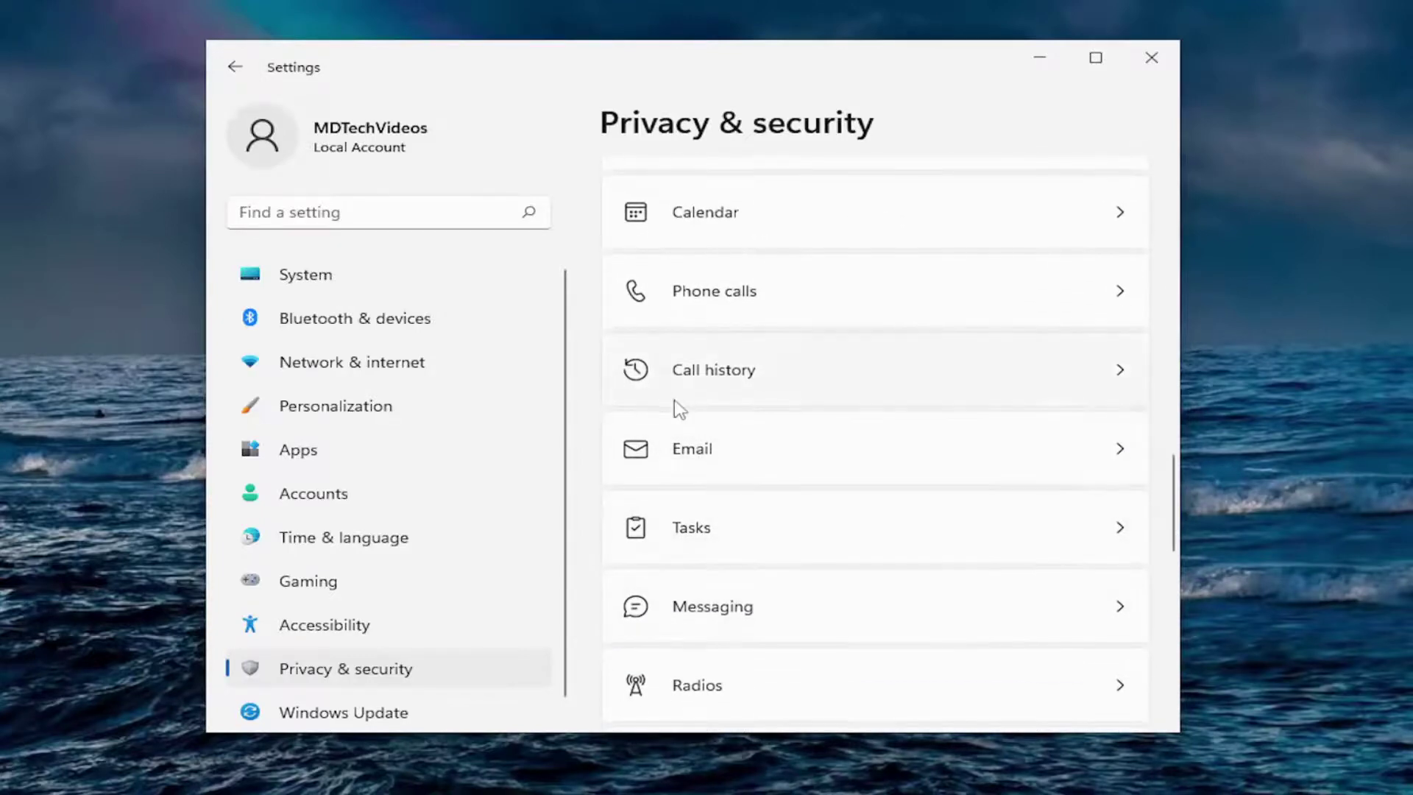
{"action": "left_click", "coordinate": [674, 377]}
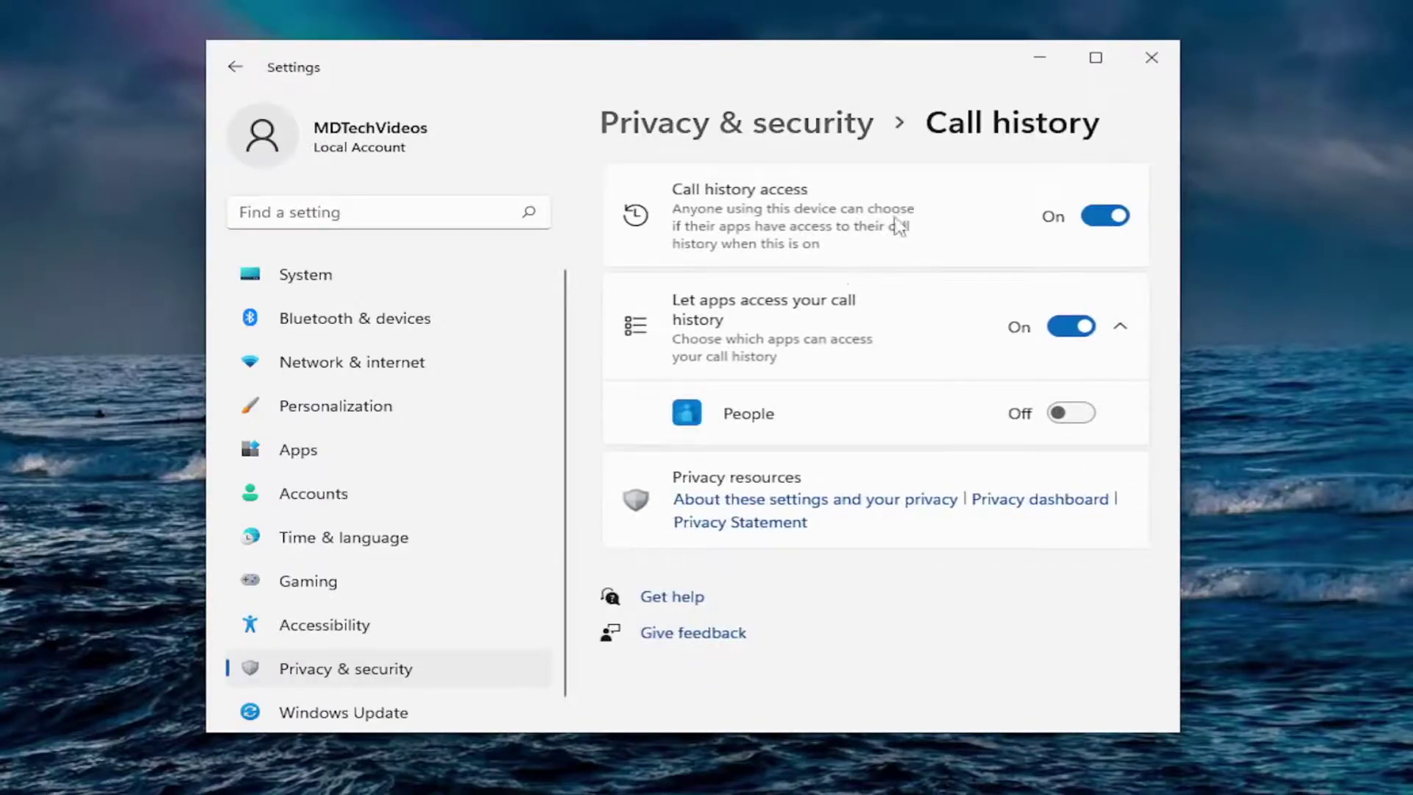
{"action": "left_click", "coordinate": [1106, 217]}
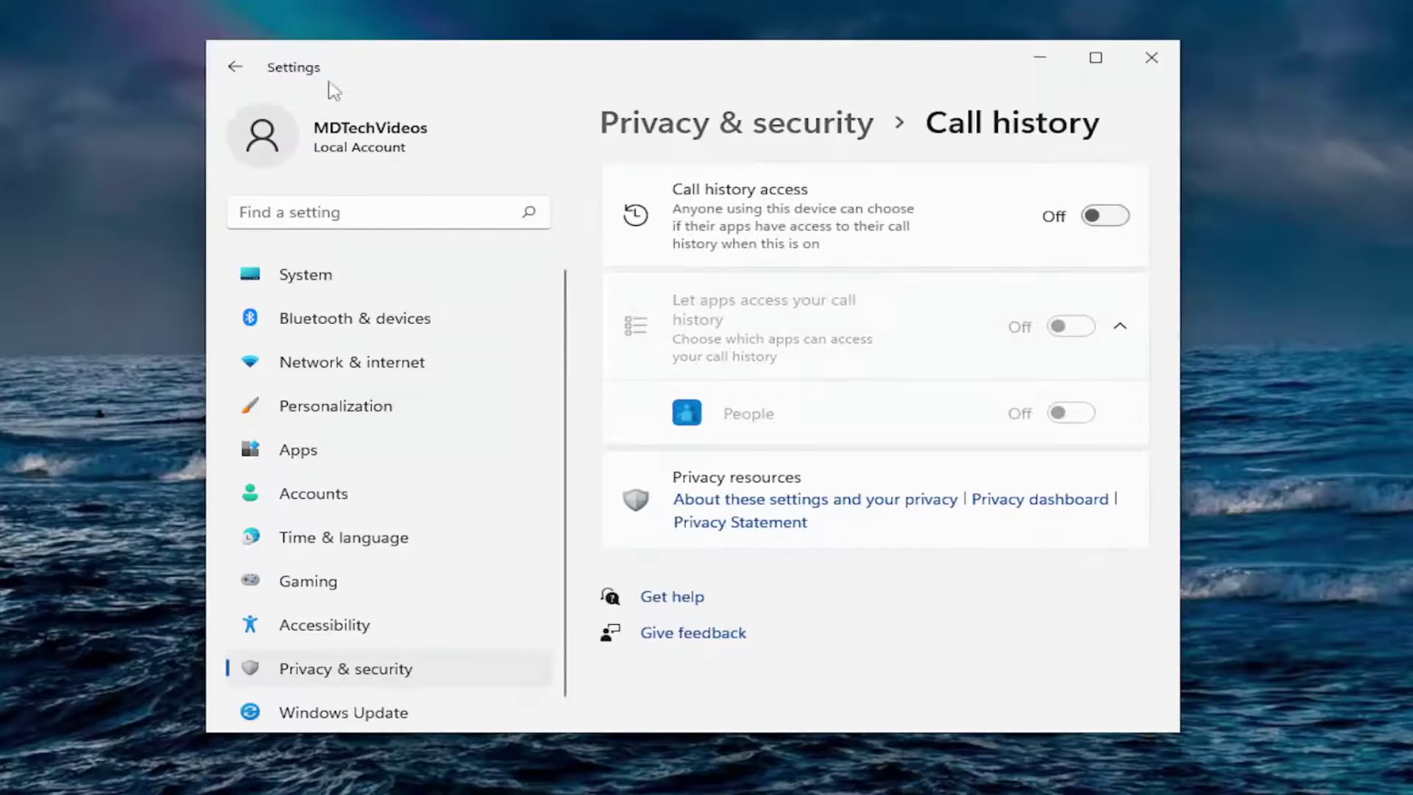
{"action": "left_click", "coordinate": [235, 67]}
Examine the remaining app permissions down to Screenshots and apps, and look back over the Windows permissions and Security categories
{"action": "scroll", "coordinate": [925, 457], "scroll_direction": "down", "scroll_amount": 10}
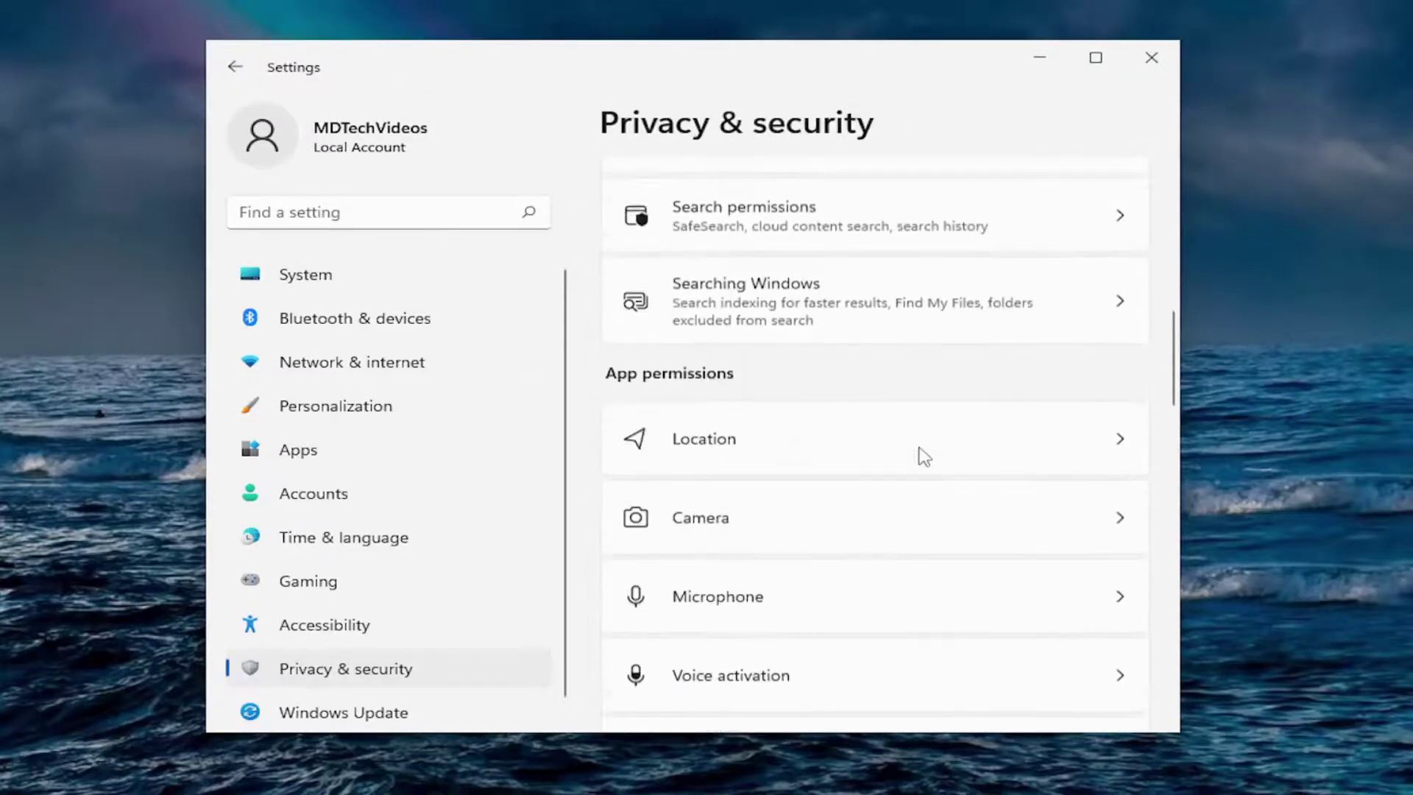
{"action": "scroll", "coordinate": [925, 457], "scroll_direction": "down", "scroll_amount": 12}
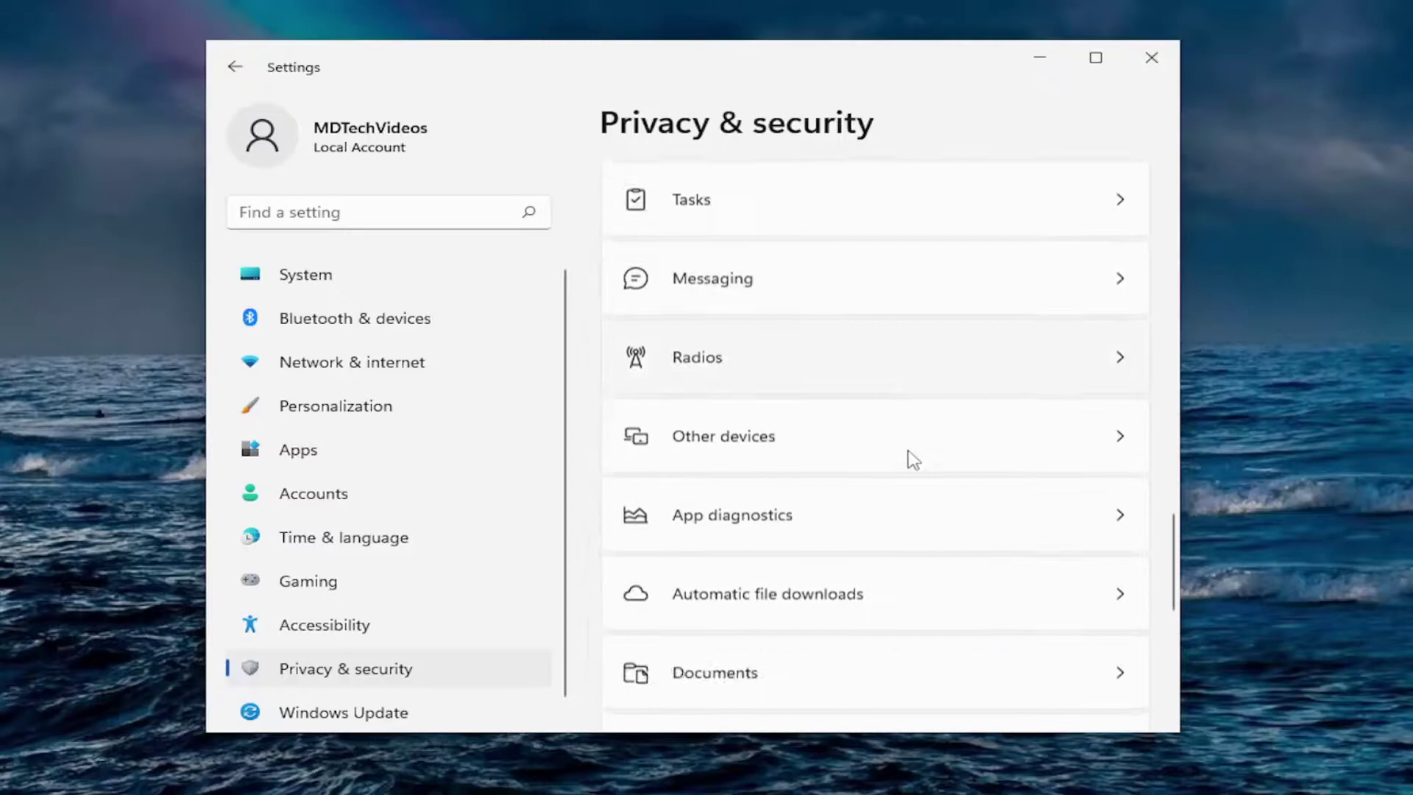
{"action": "scroll", "coordinate": [913, 459], "scroll_direction": "down", "scroll_amount": 8}
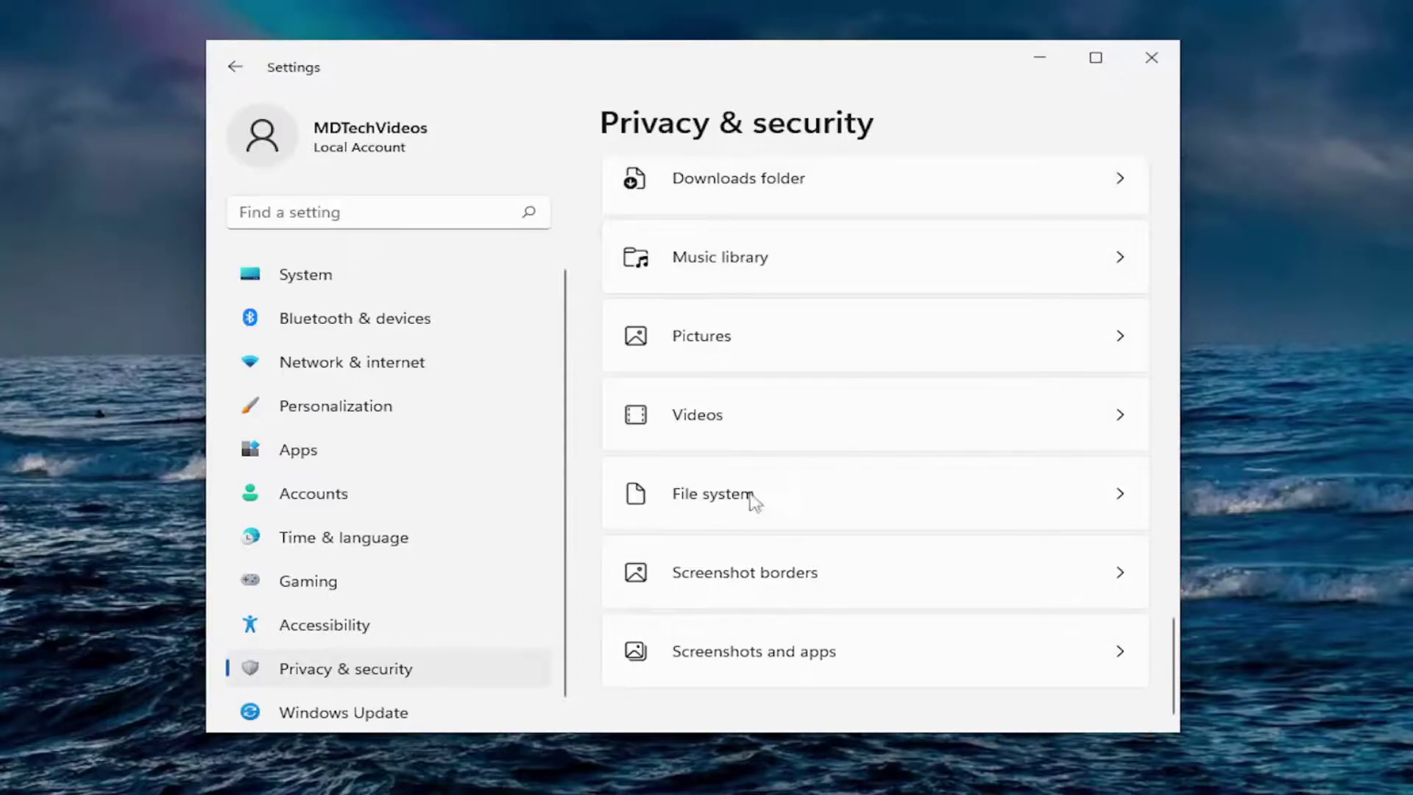
{"action": "scroll", "coordinate": [763, 574], "scroll_direction": "up", "scroll_amount": 5}
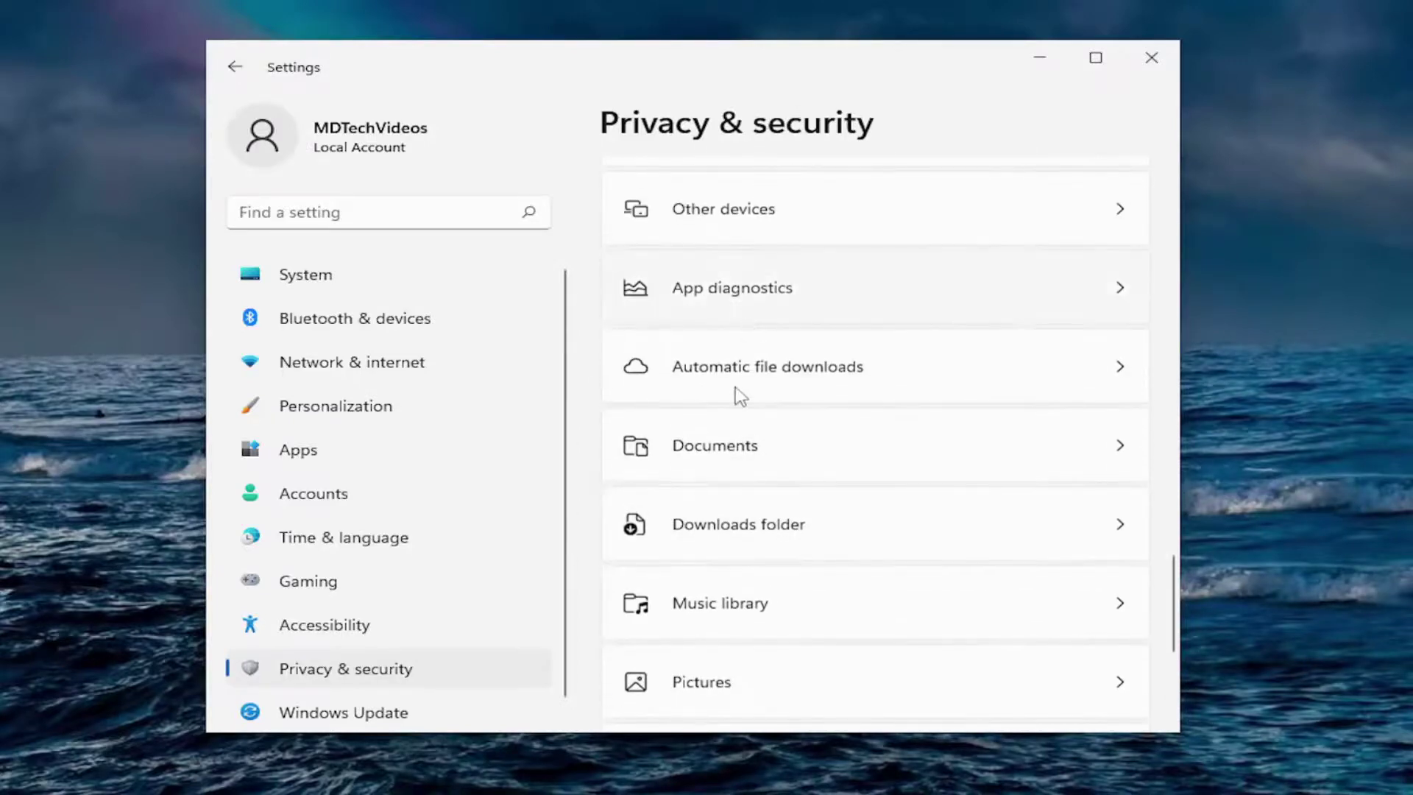
{"action": "scroll", "coordinate": [739, 396], "scroll_direction": "up", "scroll_amount": 15}
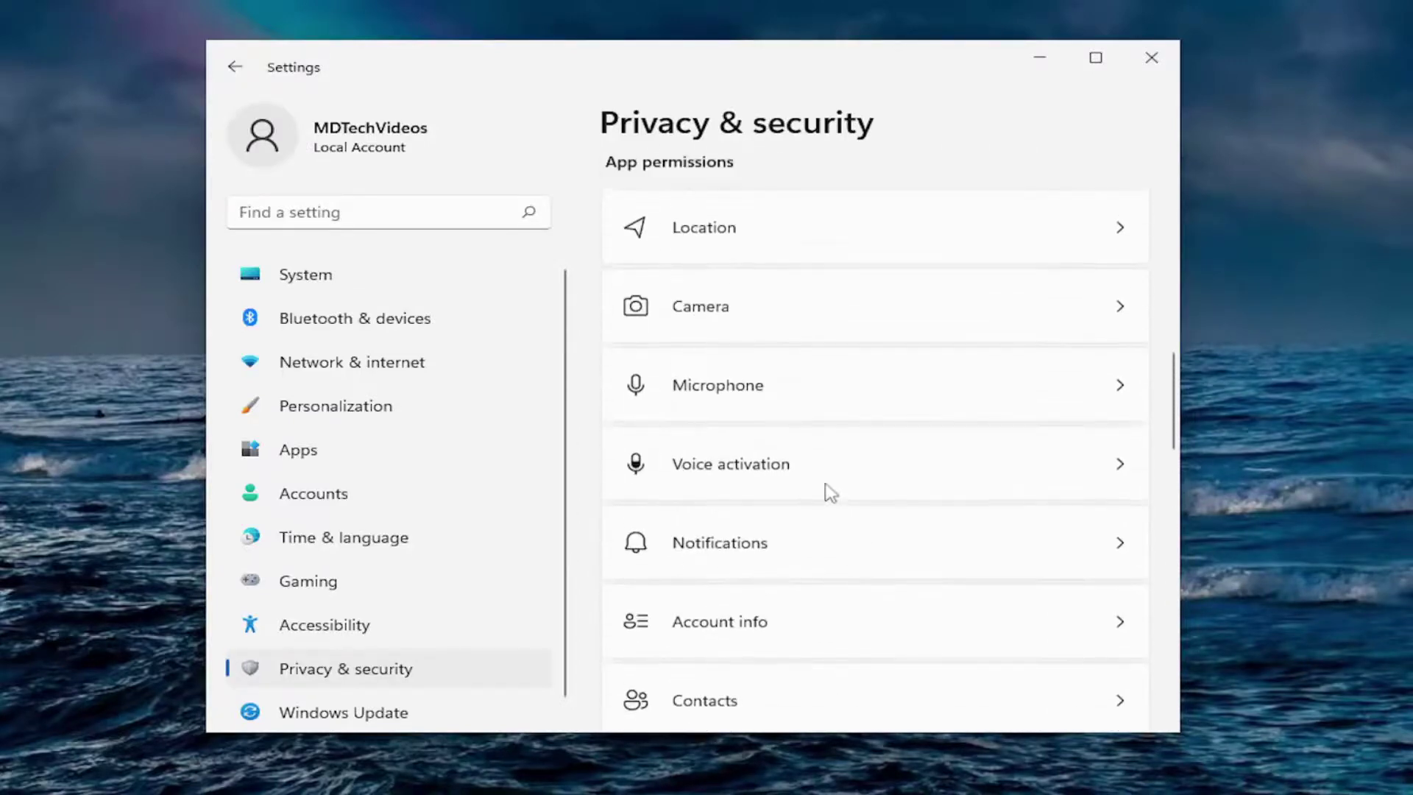
{"action": "scroll", "coordinate": [826, 487], "scroll_direction": "up", "scroll_amount": 4}
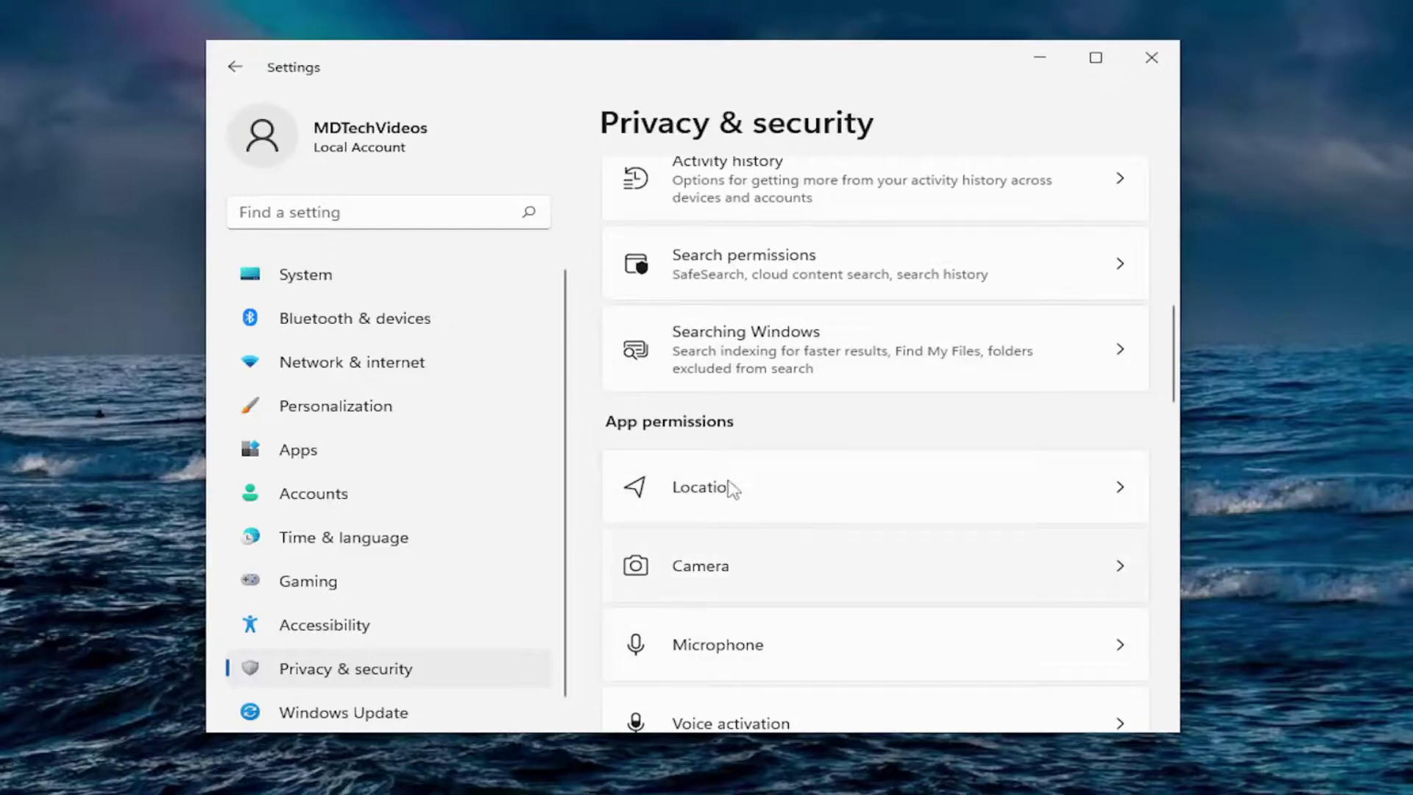
{"action": "scroll", "coordinate": [733, 485], "scroll_direction": "up", "scroll_amount": 4}
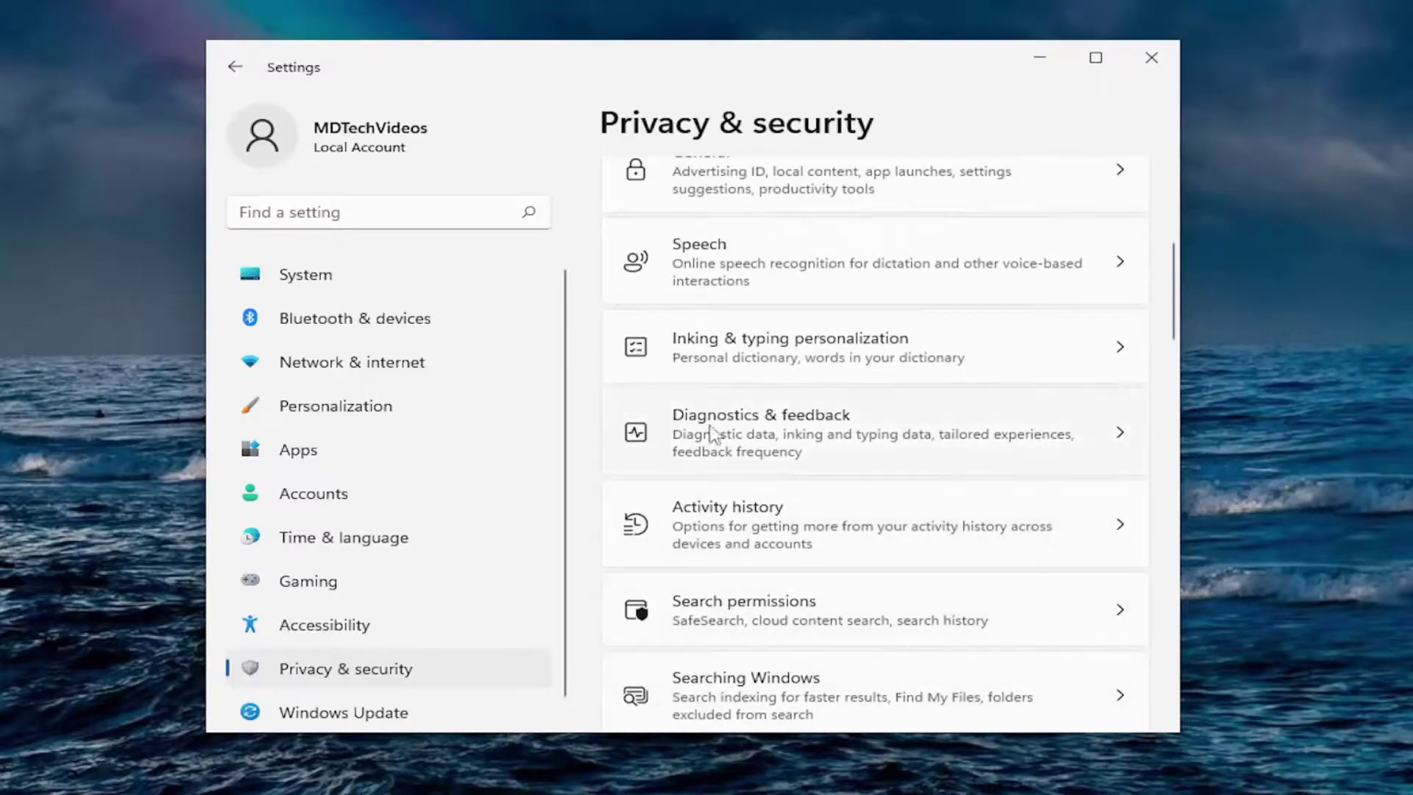
{"action": "scroll", "coordinate": [766, 464], "scroll_direction": "up", "scroll_amount": 4}
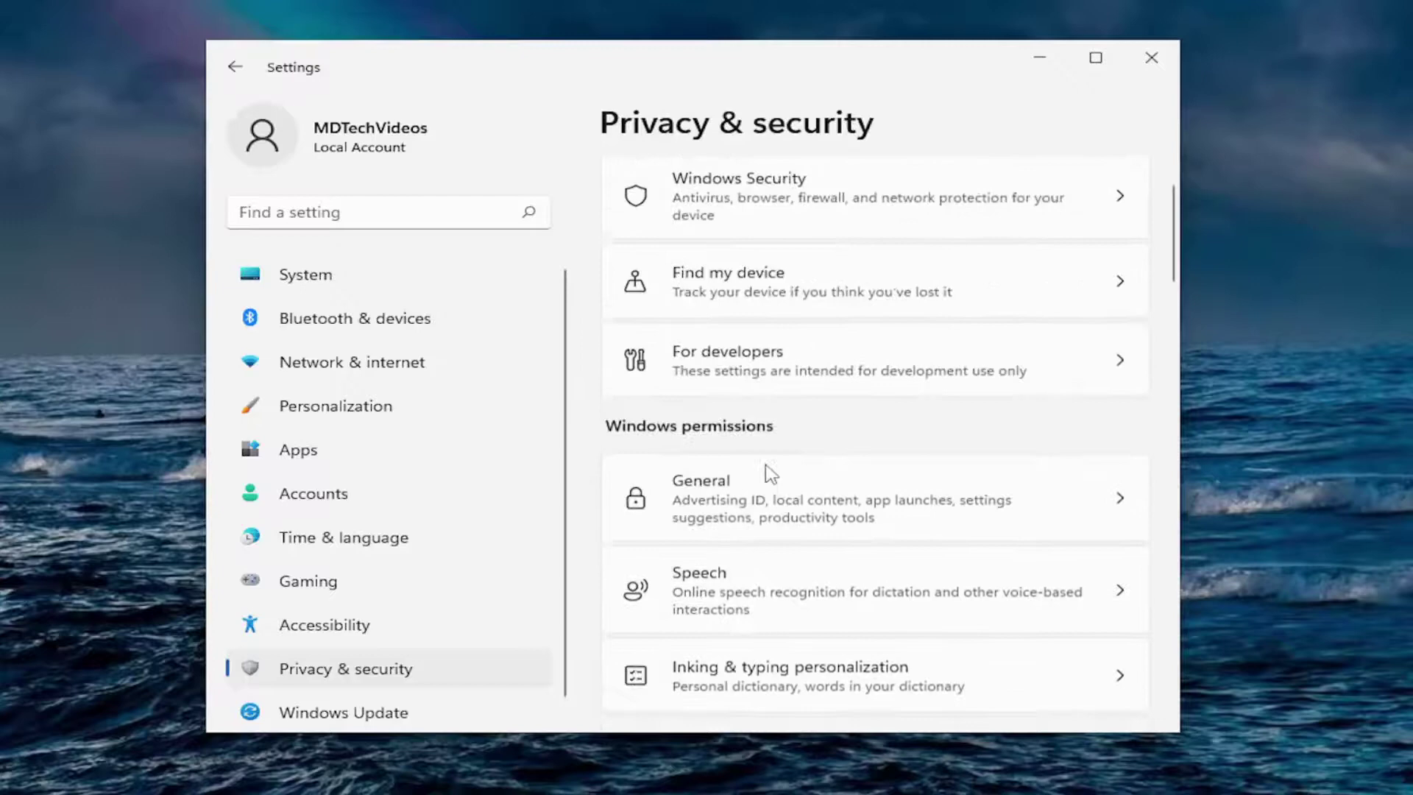
{"action": "scroll", "coordinate": [766, 471], "scroll_direction": "up", "scroll_amount": 1}
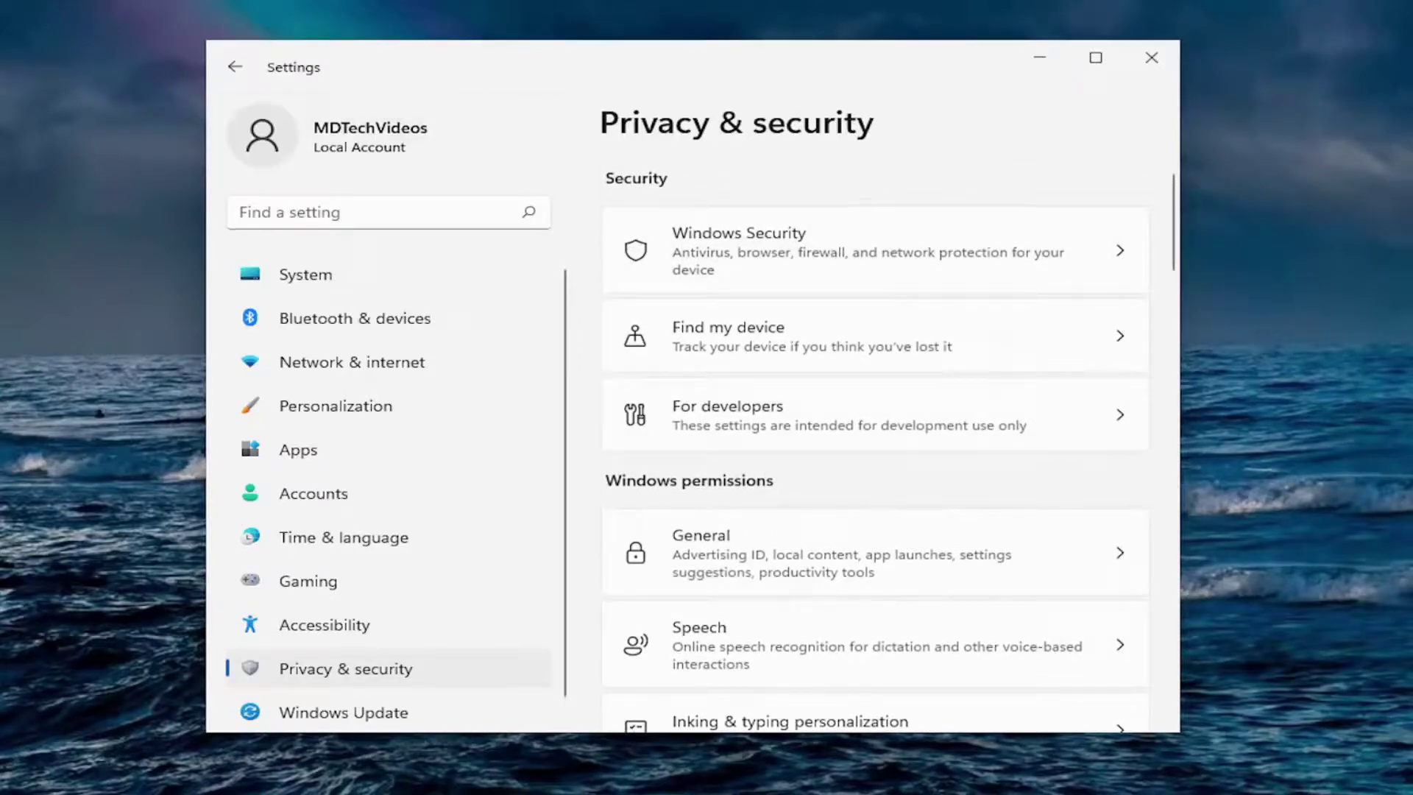
{"action": "left_click_drag", "start_coordinate": [441, 75], "coordinate": [460, 48]}
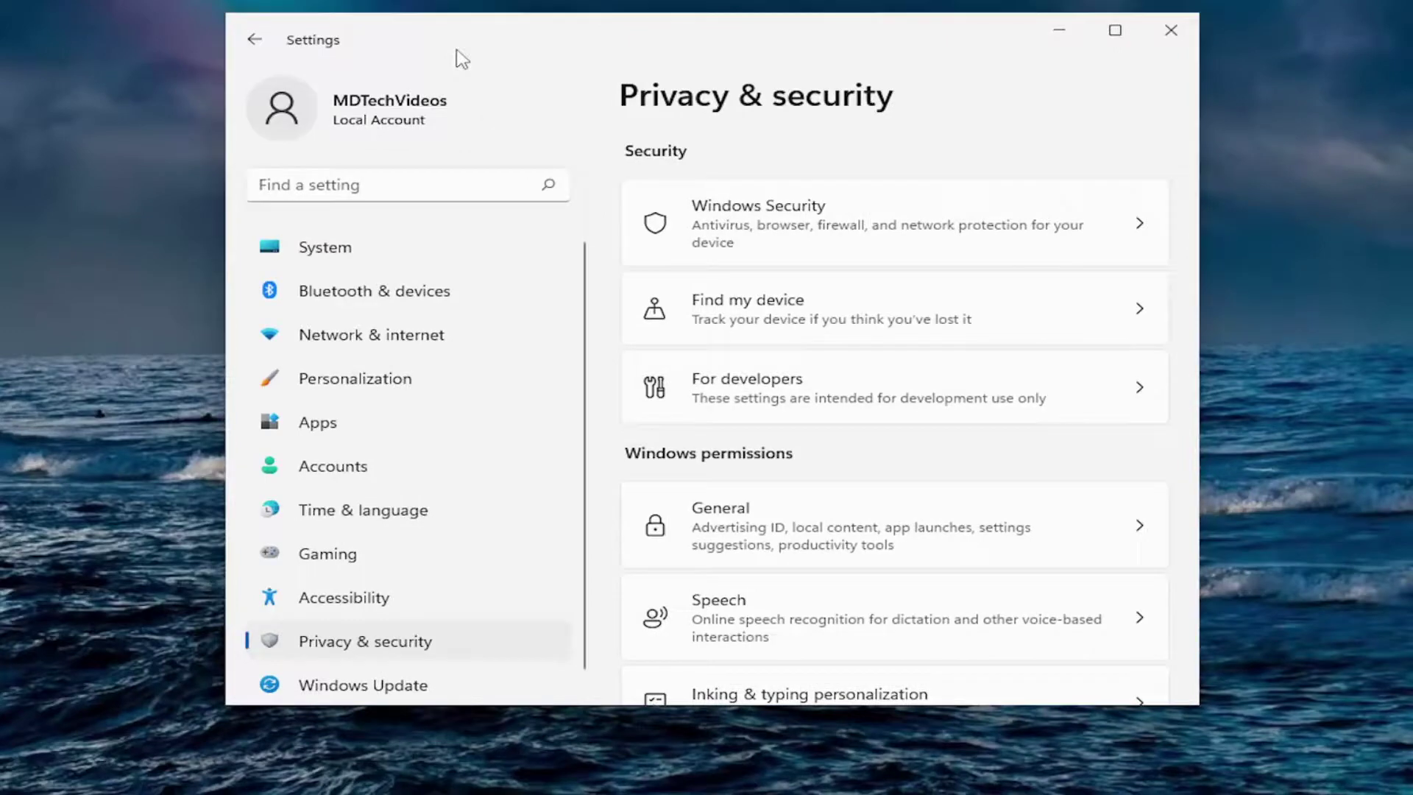